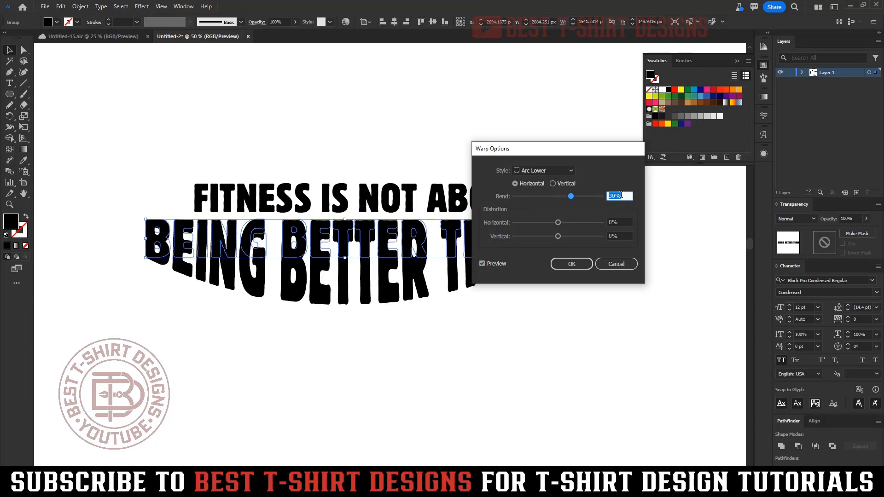
Step: Set the Arc Lower warp's bend to -12% on "BEING BETTER THAN" and stretch the line to about 205 px high
key(Down)
key(Down)
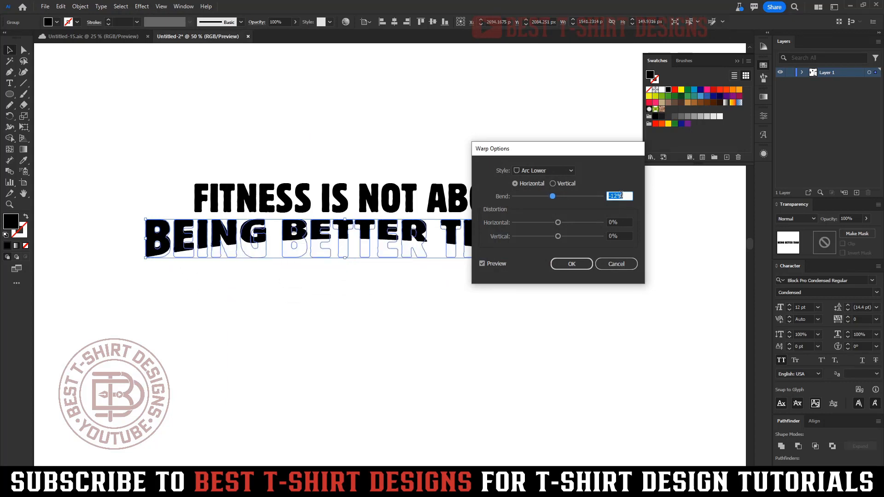
click(572, 265)
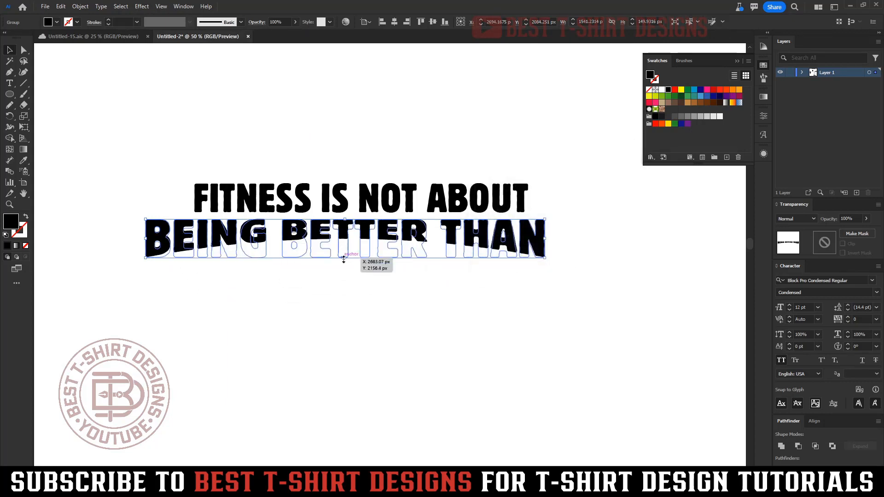
drag(344, 259, 343, 271)
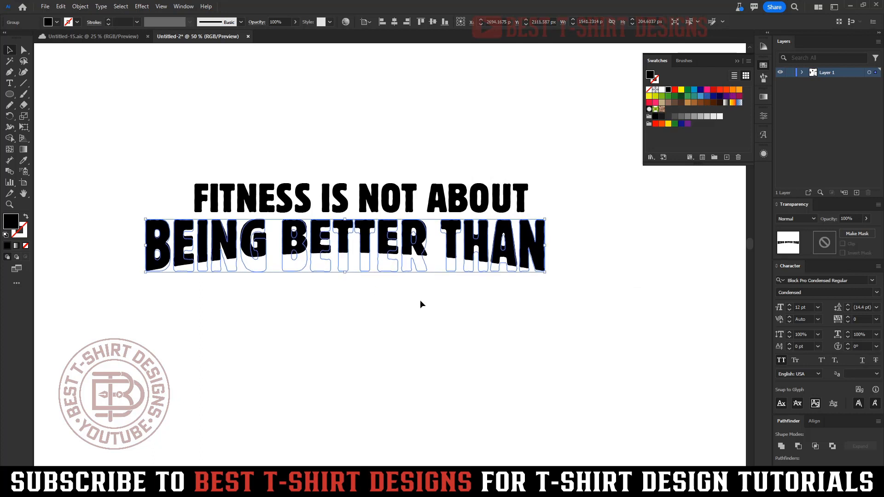
click(420, 304)
click(386, 269)
click(508, 334)
Step: Place "SOMEONE ELSE" beneath the warped line in all caps and convert it to outlines
scroll(372, 110, down, 3)
scroll(400, 220, up, 1)
drag(311, 284, 400, 206)
scroll(382, 156, up, 3)
drag(442, 316, 410, 302)
click(781, 361)
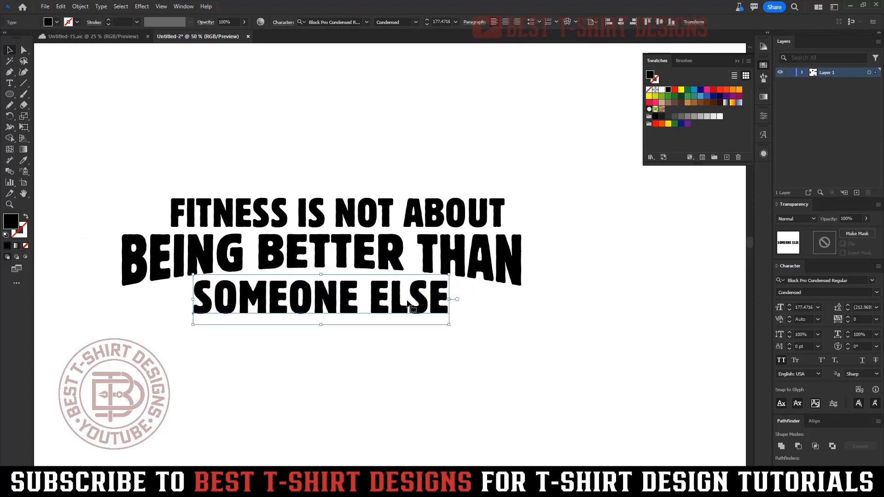
right_click(408, 303)
click(444, 159)
Step: Convert "FITNESS IS NOT ABOUT" to outlines and center the three upper text lines horizontally on each other
drag(503, 338, 314, 144)
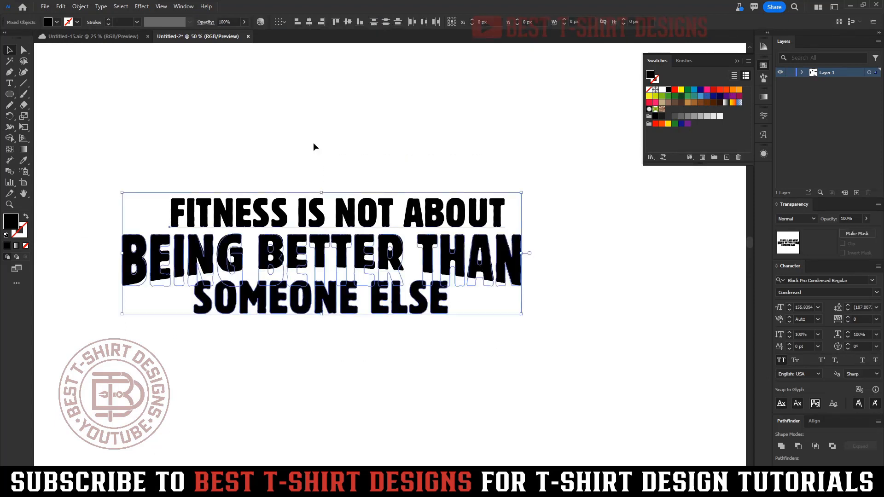
click(297, 22)
click(309, 22)
click(407, 211)
right_click(398, 208)
click(429, 327)
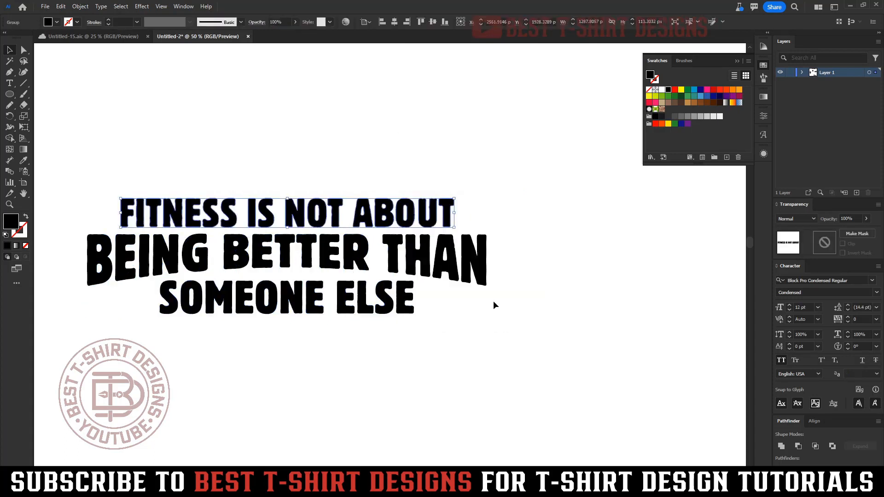
drag(445, 341, 373, 101)
click(394, 23)
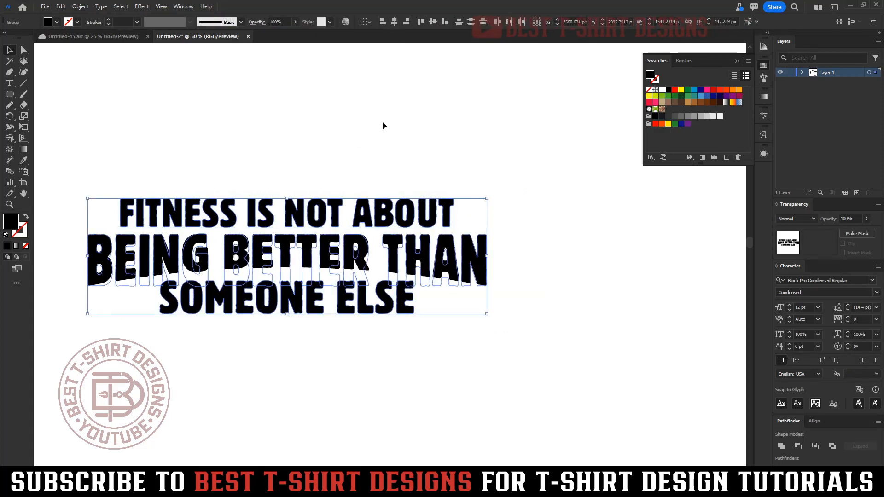
click(295, 140)
Step: Set "it's about" and "who you used to be" in all caps and move the lower "BEING BETTER THAN" beneath the upper text block
scroll(295, 155, down, 3)
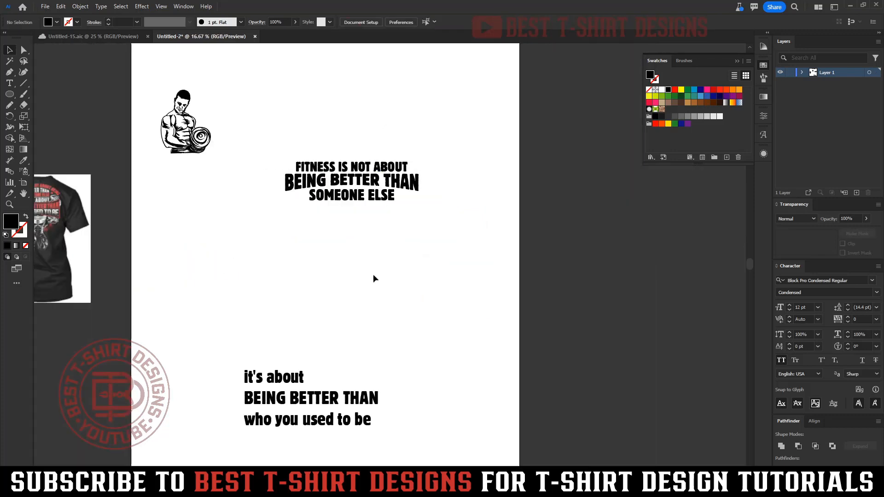
click(276, 377)
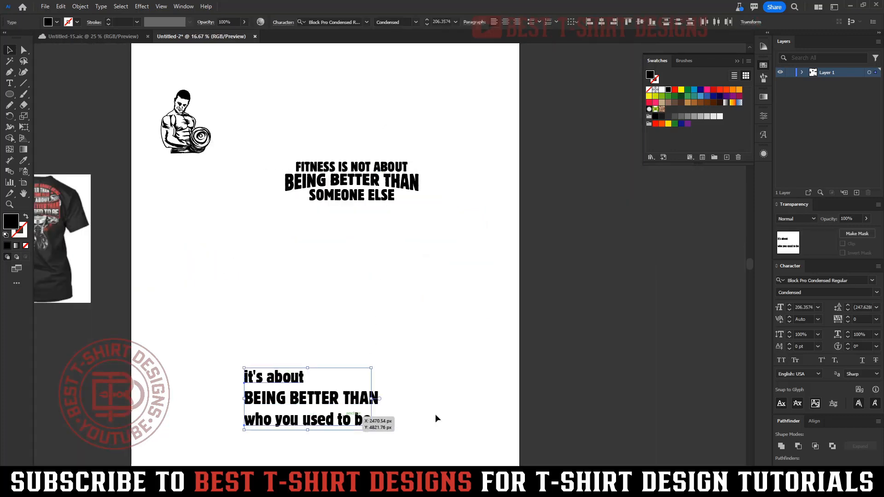
click(782, 361)
drag(259, 399, 297, 238)
scroll(343, 167, up, 2)
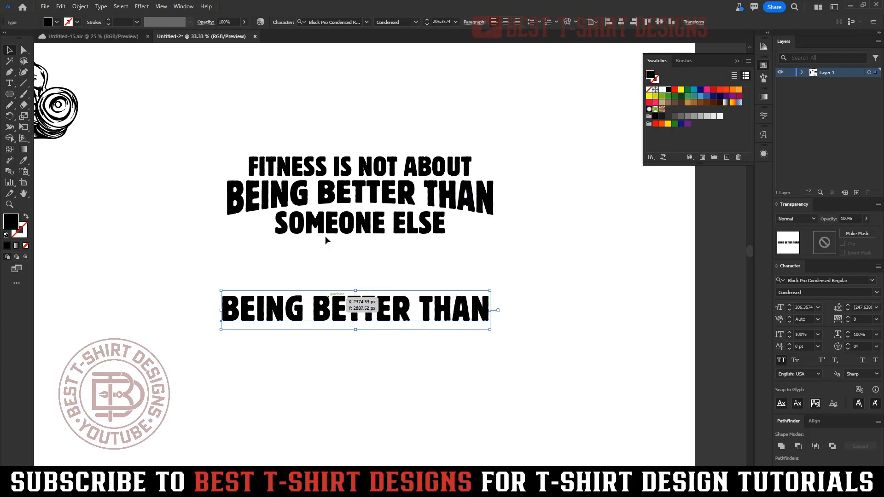
Step: Warp the lower "BEING BETTER THAN" with Arc Upper at a -12% bend and stretch it taller
click(143, 9)
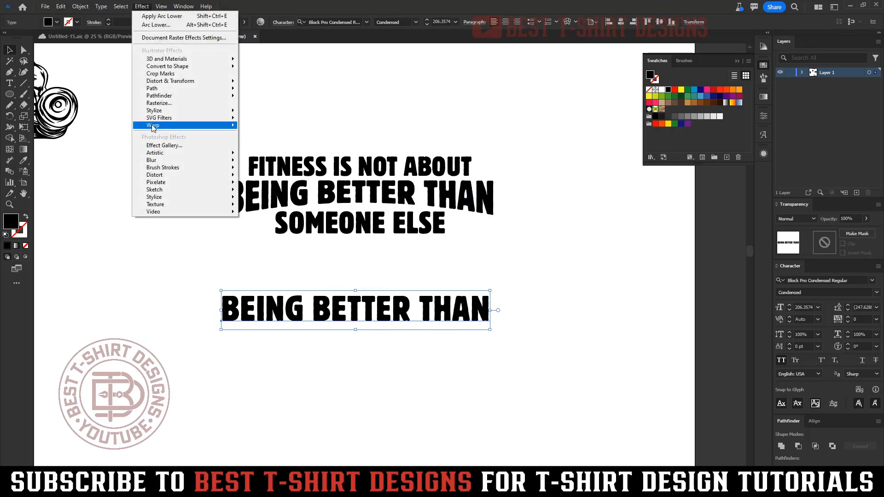
mouse_move(194, 127)
click(275, 147)
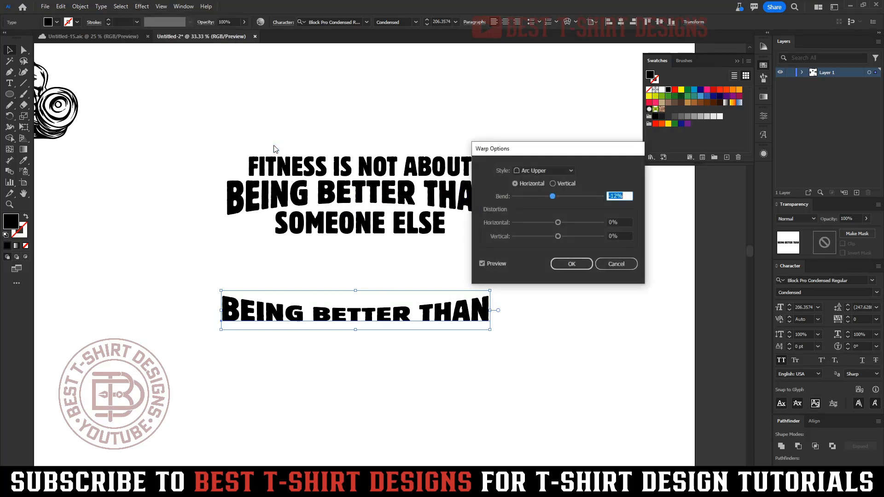
click(572, 263)
drag(356, 291, 355, 275)
click(459, 384)
click(396, 318)
click(477, 363)
Step: Move the lower "BEING BETTER THAN" down and stack "IT'S ABOUT" above it and "WHO YOU USED TO BE" below it
drag(437, 311, 443, 390)
scroll(448, 303, down, 3)
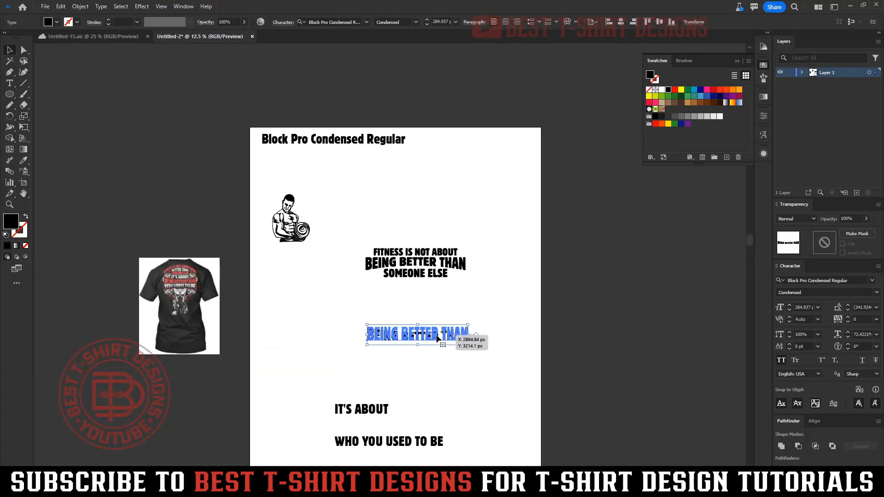
drag(437, 338, 440, 353)
drag(401, 408, 426, 371)
drag(409, 446, 441, 367)
key(ctrl+s)
scroll(452, 352, up, 1)
scroll(454, 354, up, 2)
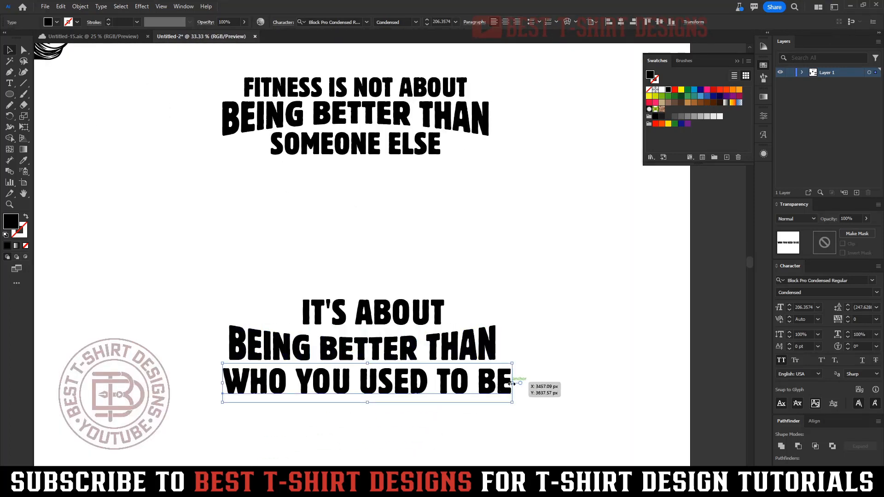
Step: Center all six text lines horizontally on each other
drag(466, 450, 415, 53)
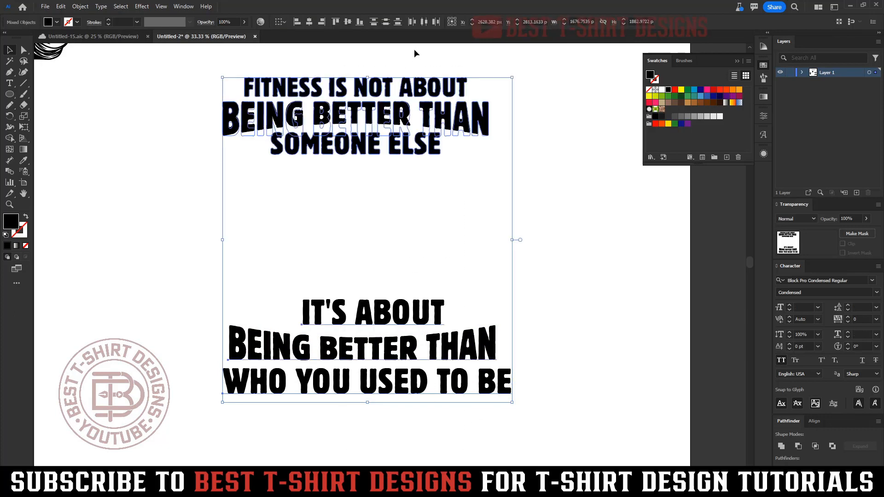
click(309, 22)
click(426, 217)
Step: Convert "WHO YOU USED TO BE" to outlines and narrow it from both ends to about 1288 px wide
click(449, 393)
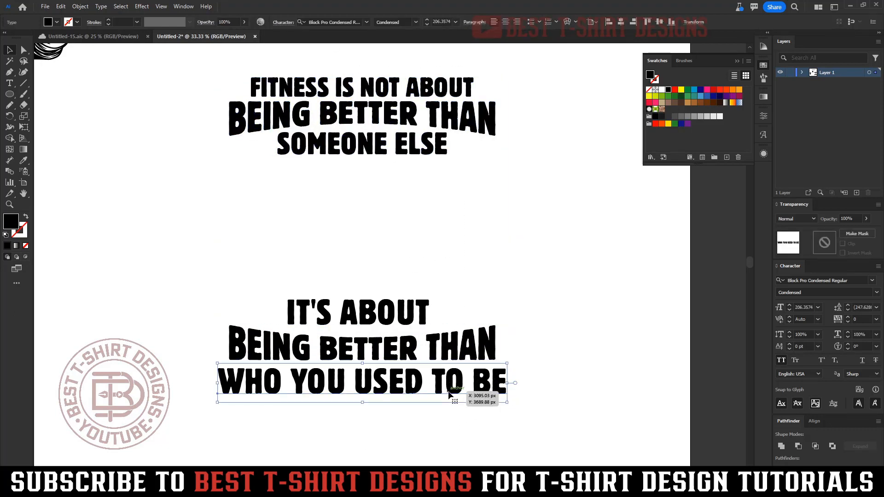
right_click(449, 394)
click(484, 251)
drag(507, 381, 472, 383)
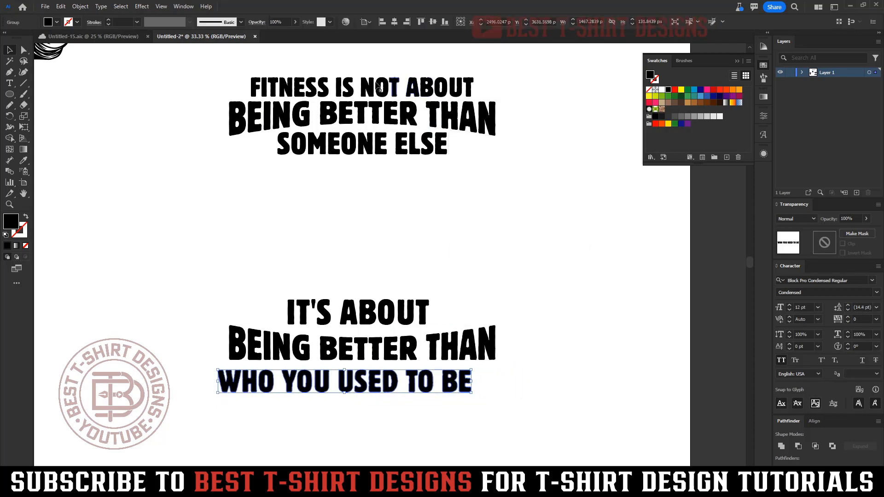
drag(474, 380, 475, 380)
drag(217, 381, 252, 378)
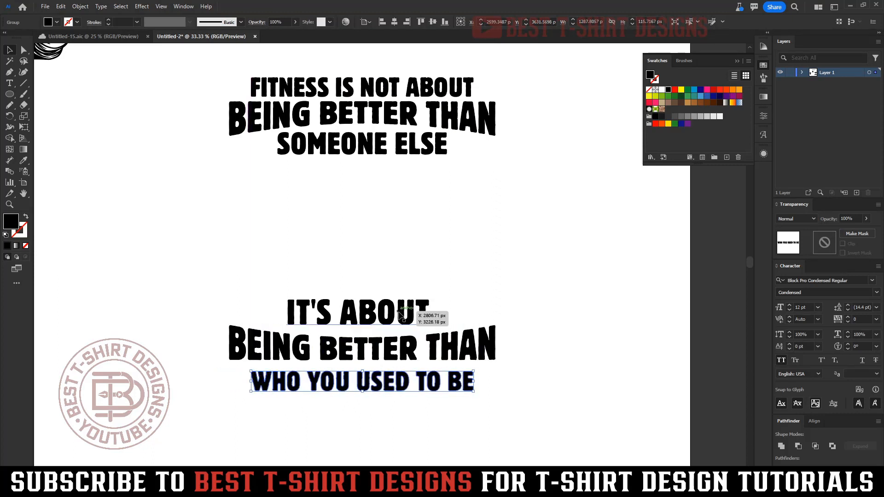
Step: Scale "IT'S ABOUT" down slightly, convert it to outlines and nudge it closer to the warped line below
click(375, 311)
drag(362, 294, 362, 297)
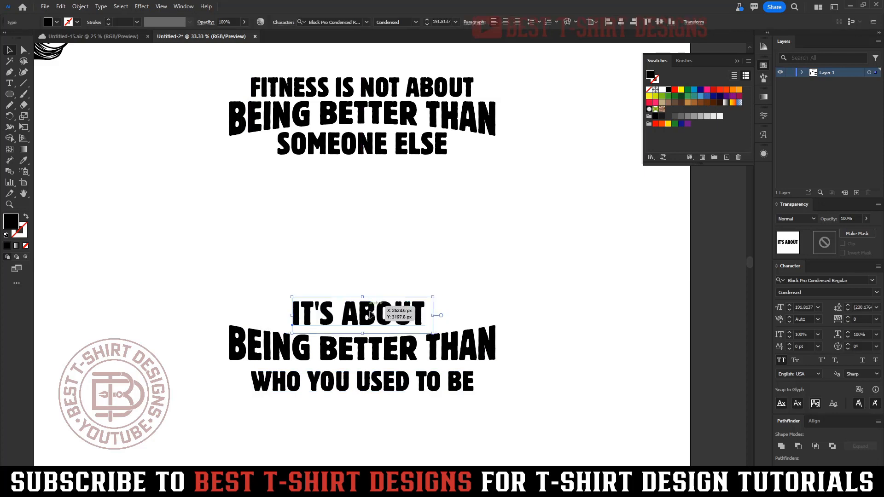
right_click(371, 312)
click(413, 172)
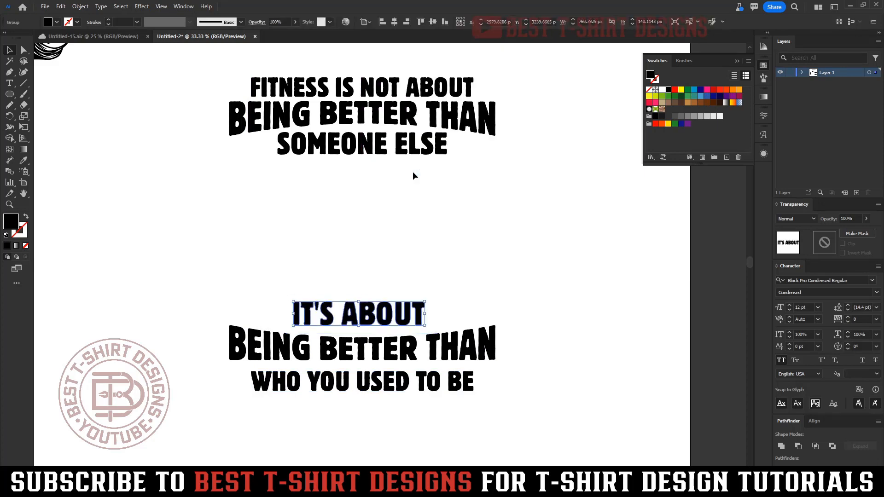
key(Down)
key(Down)
key(Down)
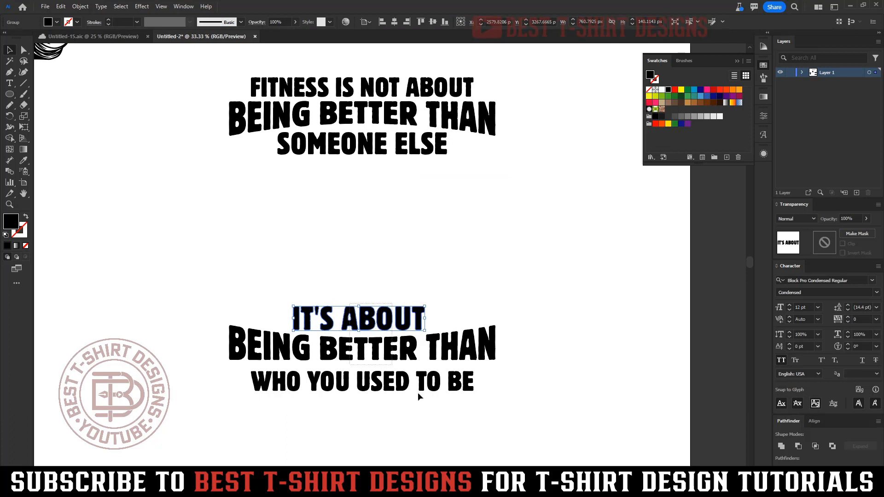
Step: Center the three lower text lines horizontally and align them with the upper text block
shift+click(390, 364)
click(309, 22)
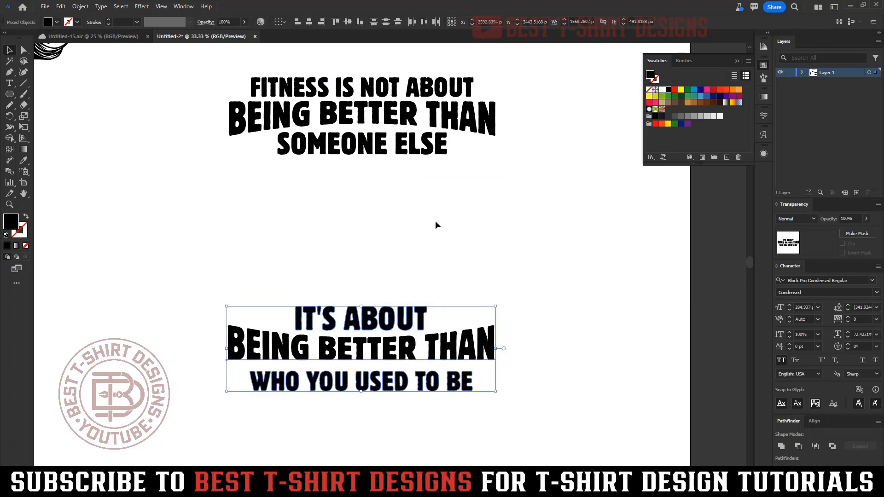
click(436, 225)
click(449, 352)
click(401, 127)
drag(531, 425, 321, 64)
key(ctrl+g)
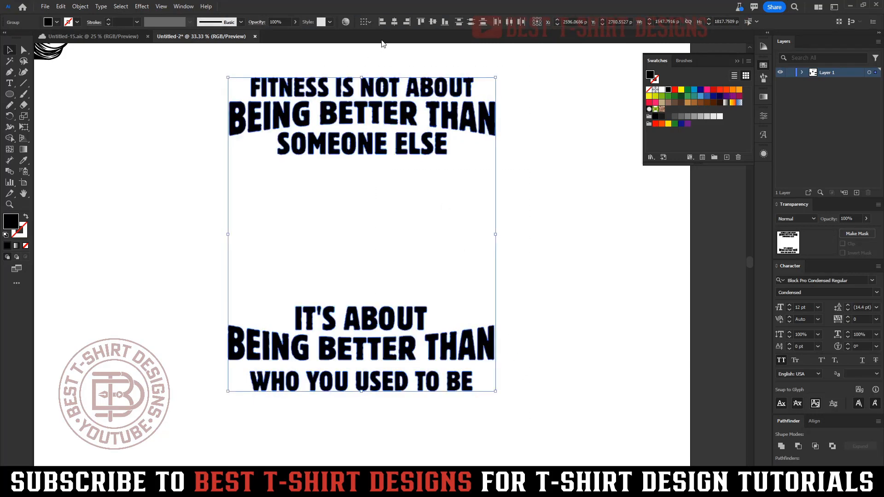
click(395, 221)
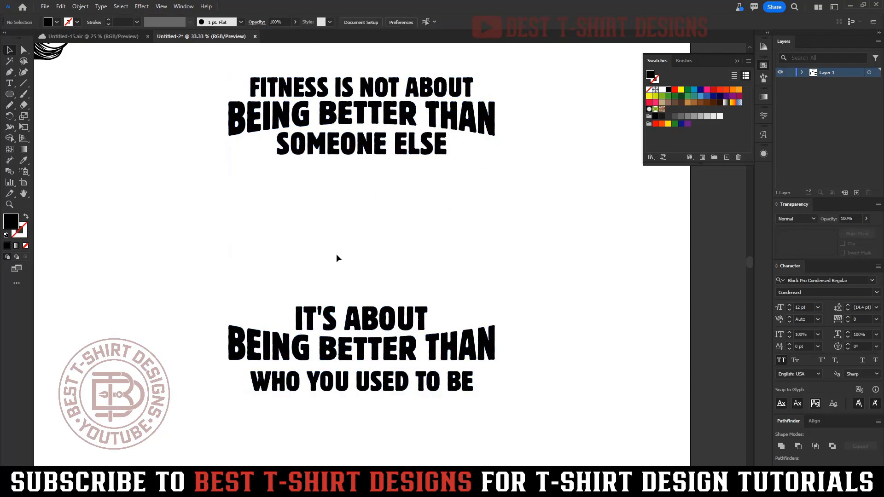
Step: Move the lower three-line text block up toward the upper block by about 80 px
drag(336, 253, 449, 429)
key(shift+Up)
key(shift+Up)
key(shift+Up)
key(shift+Up)
key(shift+Up)
key(shift+Up)
key(shift+Up)
key(shift+Up)
key(shift+Up)
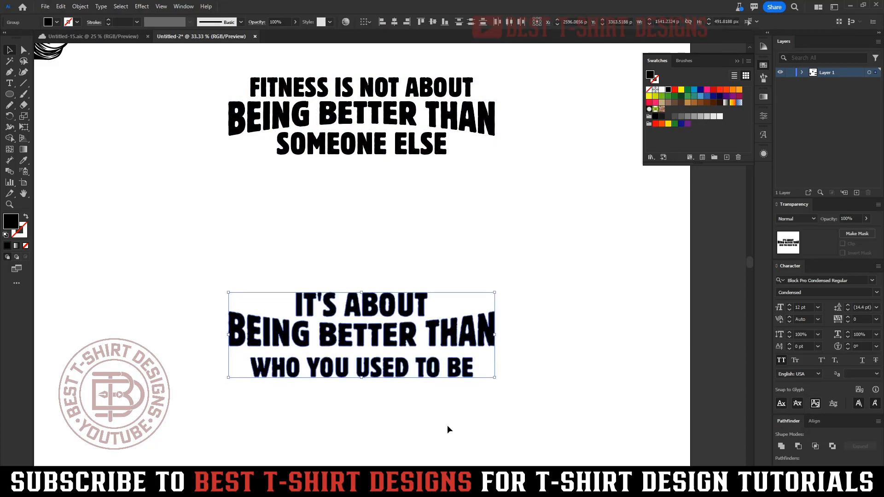
click(434, 227)
Step: Draw a horizontal line about 232 px long before "SOMEONE ELSE" and give it a 20 pt black stroke
scroll(376, 77, up, 1)
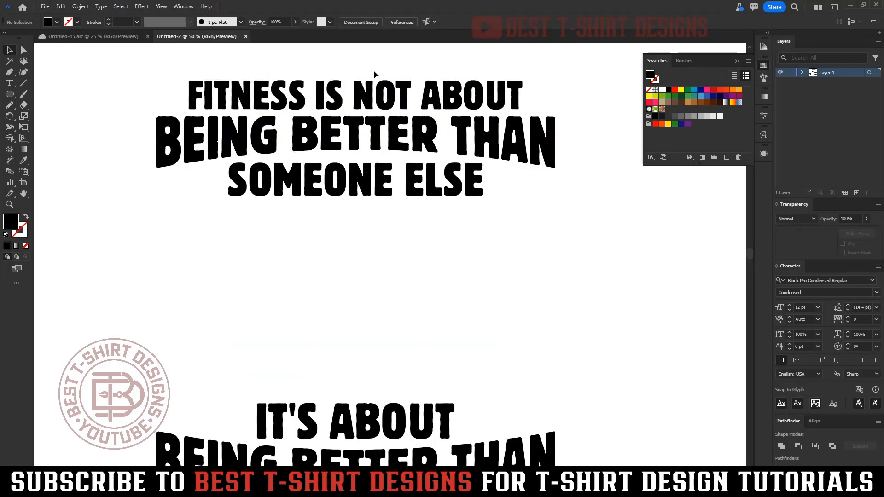
scroll(210, 235, up, 1)
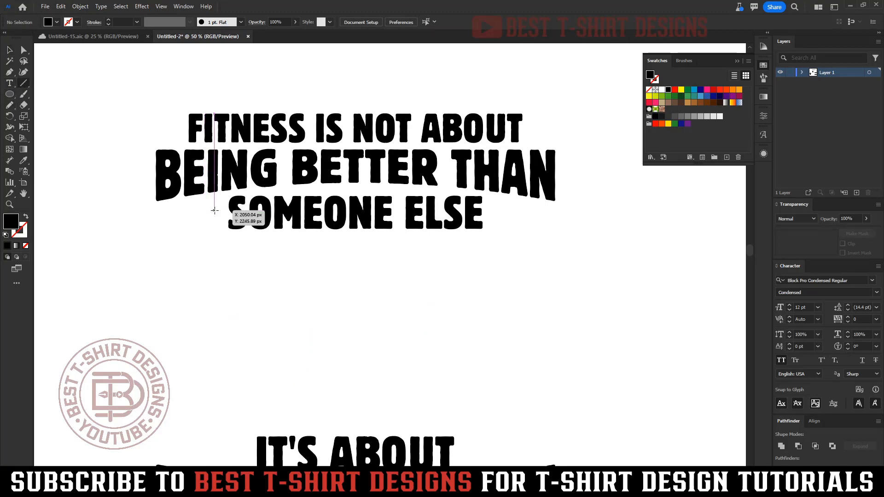
drag(216, 210, 156, 209)
key(v)
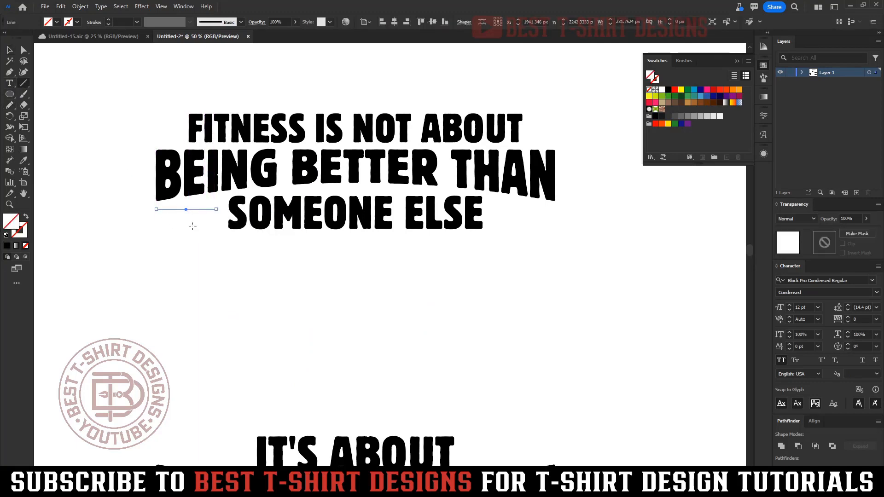
click(121, 21)
text(10)
key(Return)
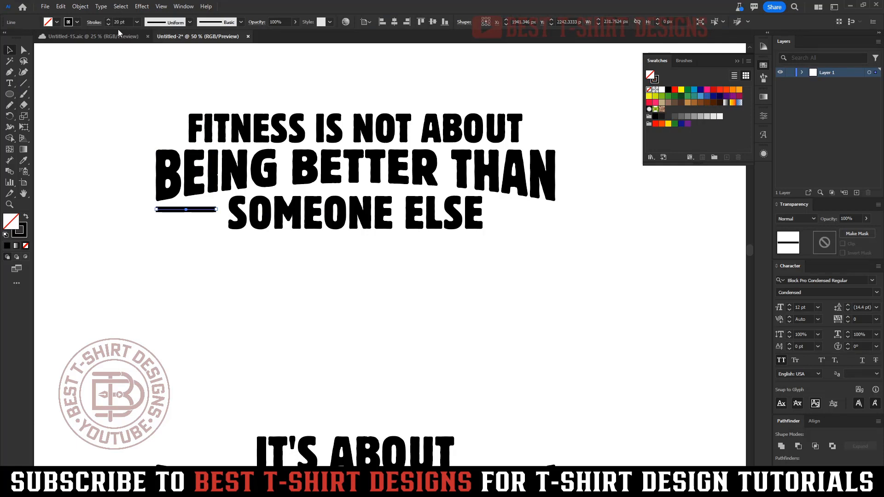
Step: Apply a tapered width profile to the line so it widens toward "SOMEONE ELSE"
scroll(105, 66, up, 2)
click(95, 22)
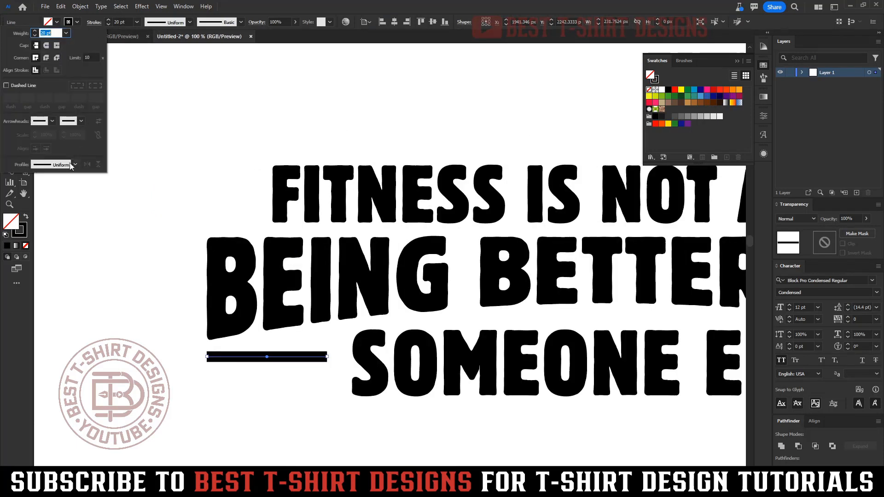
click(65, 167)
click(46, 239)
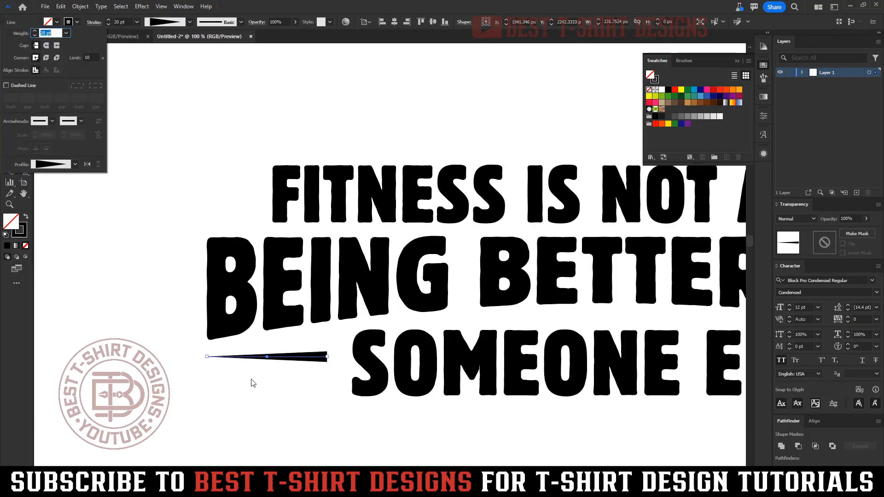
Step: Duplicate the tapered line into three evenly stacked lines and expand them into filled shapes
mouse_move(303, 362)
mouse_down()
mouse_move(303, 371)
mouse_move(294, 353)
mouse_up()
key(ctrl+d)
key(alt+o)
key(e)
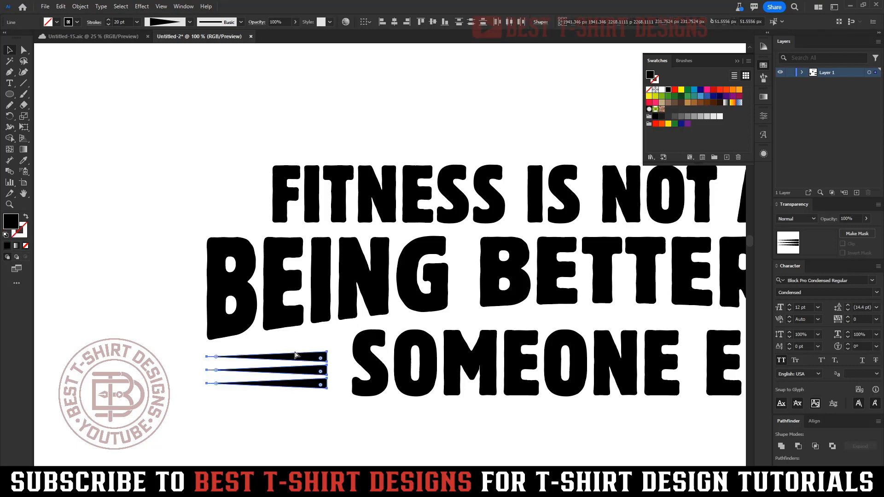
Step: Copy the three tapered lines to the far side of "SOMEONE ELSE" and align them with the end of "BEING BETTER THAN"
key(ctrl+minus)
drag(256, 349, 596, 353)
shift+click(610, 315)
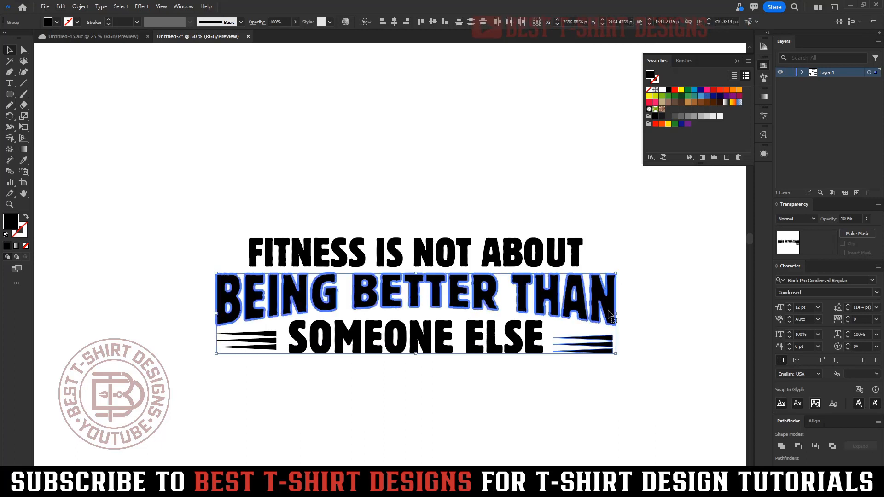
click(406, 24)
click(641, 341)
Step: Mirror the copied tapered lines horizontally and center both line sets vertically with "SOMEONE ELSE"
click(605, 352)
drag(620, 342, 537, 352)
drag(396, 349, 258, 326)
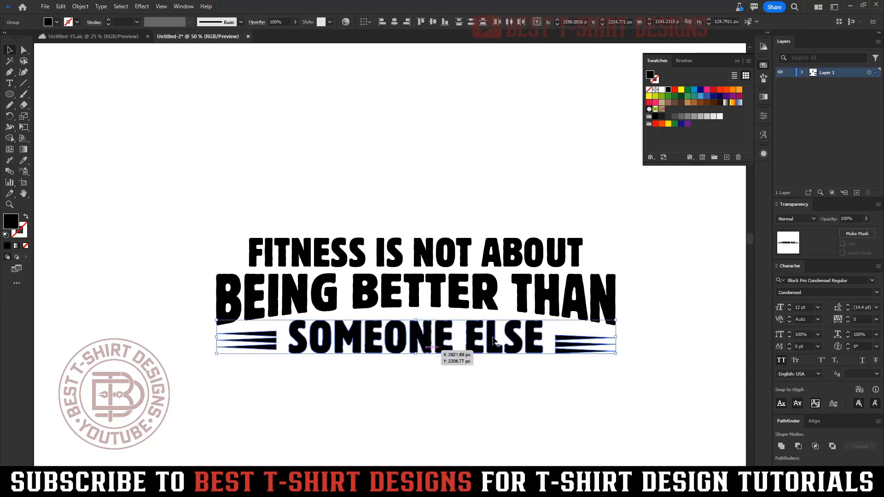
click(432, 22)
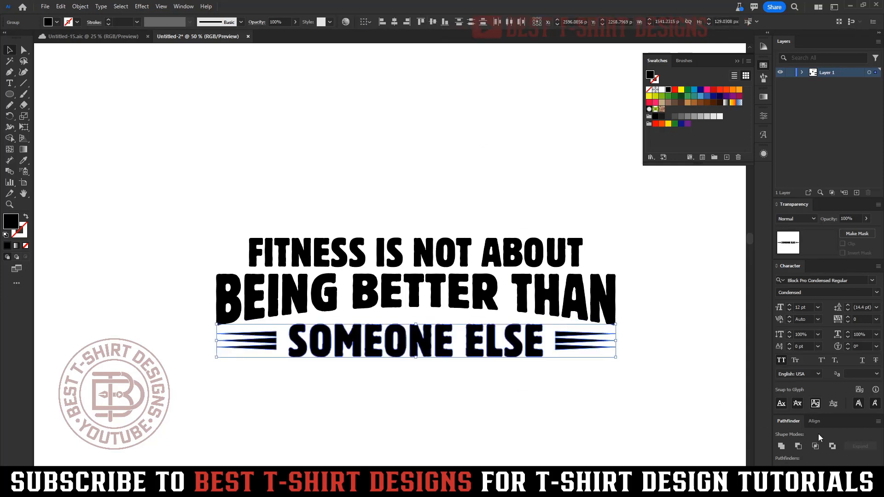
Step: Nudge the "SOMEONE ELSE" row with its tapered lines up 16 px, closer to "BEING BETTER THAN"
click(816, 423)
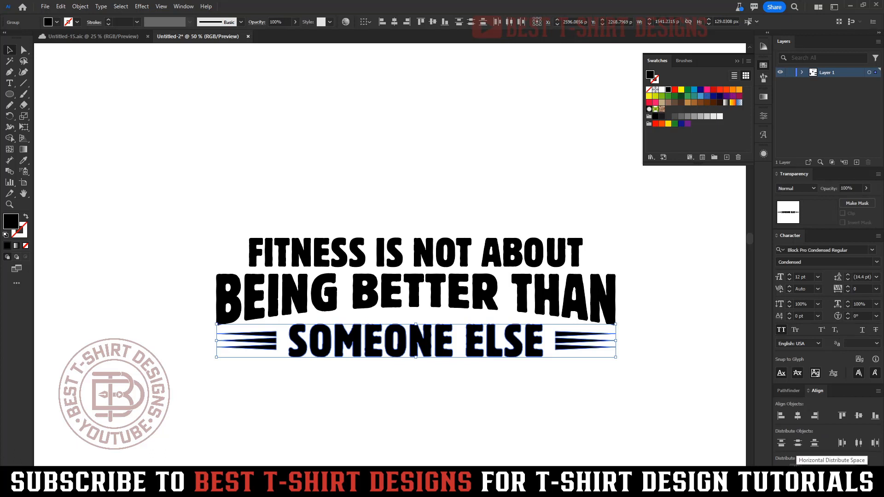
key(Up)
key(Up)
key(Up)
key(Up)
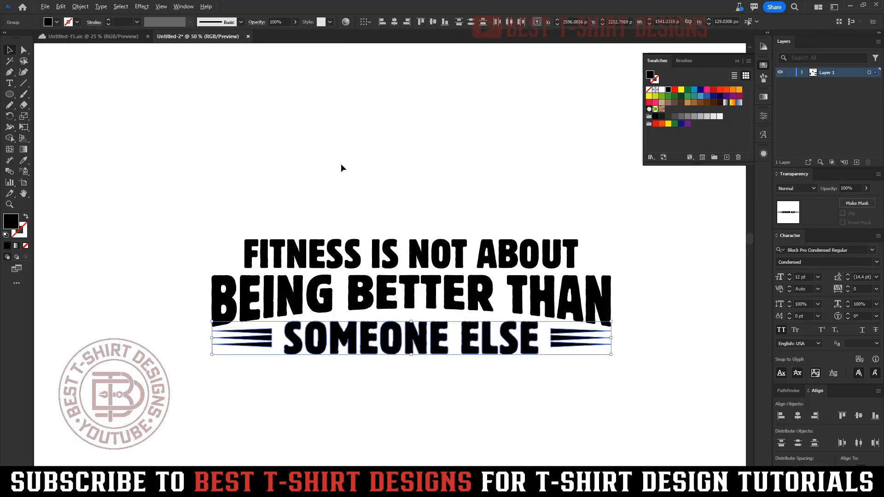
Step: Add shorter tapered line sets, about 97 px wide, on both sides of "FITNESS IS NOT ABOUT", aligned to the edges of "BEING BETTER THAN" and vertically centered
click(591, 373)
drag(572, 338, 229, 281)
click(229, 282)
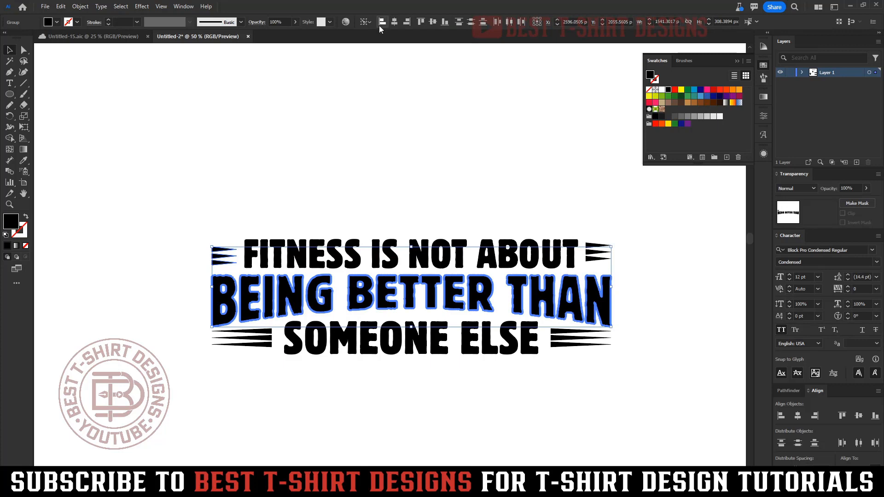
click(225, 256)
drag(243, 256, 658, 261)
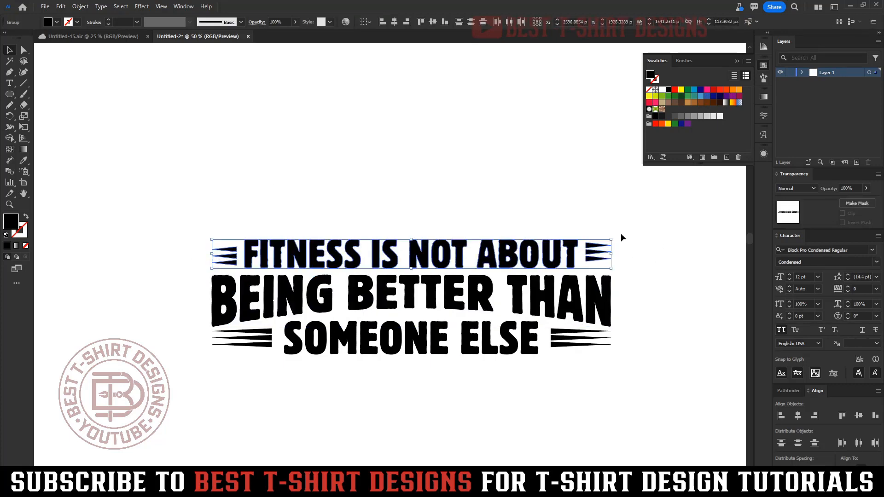
click(433, 22)
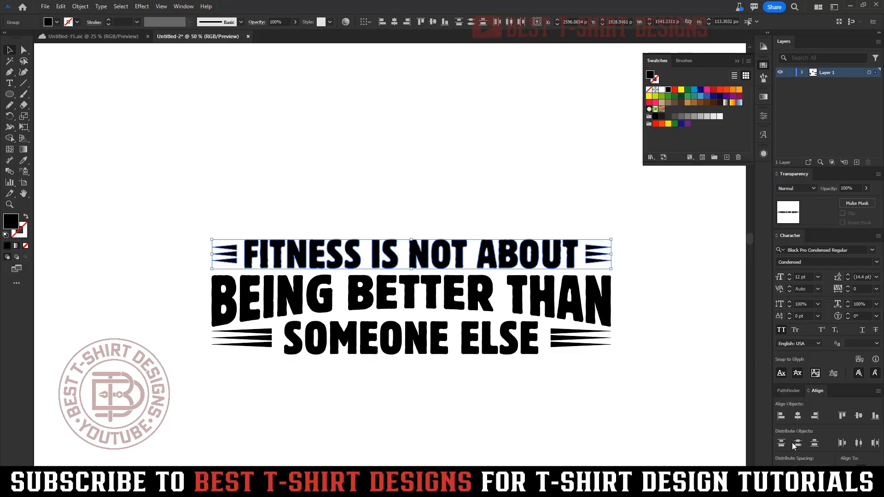
click(252, 111)
Step: Copy the short tapered lines to the end of "WHO YOU USED TO BE" and align their outer edge with the end of "BEING BETTER THAN"
scroll(323, 129, down, 3)
scroll(376, 232, up, 1)
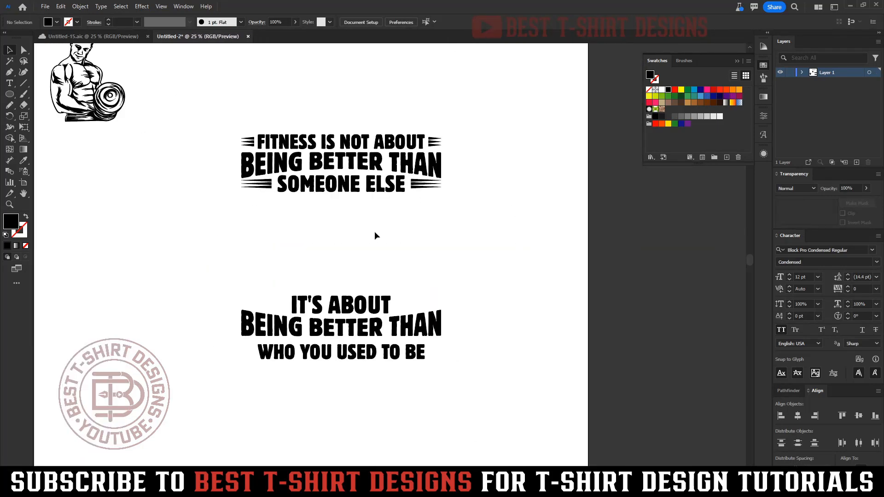
drag(434, 142, 435, 352)
scroll(435, 352, up, 3)
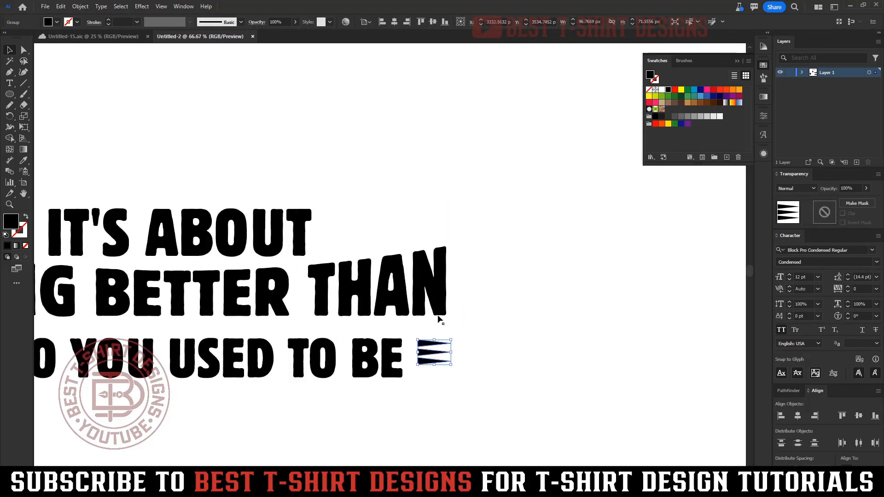
shift+click(436, 313)
click(406, 23)
click(477, 247)
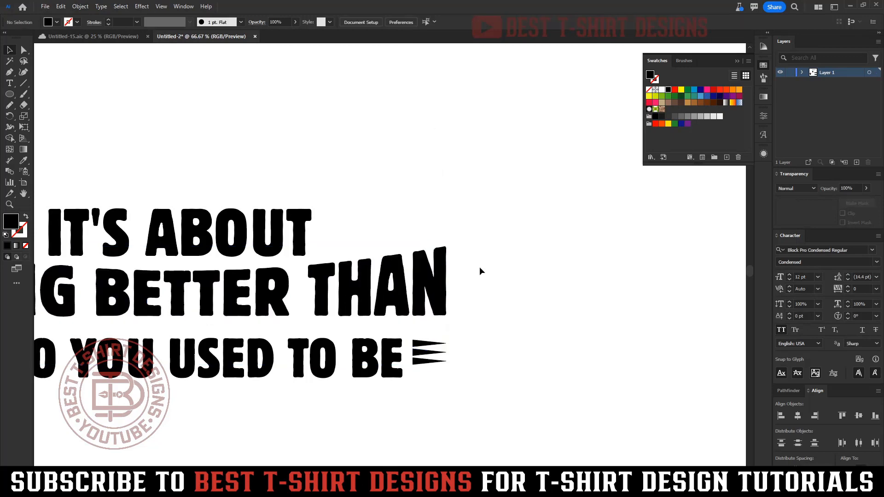
Step: Place a mirrored copy of the short tapered lines before "WHO YOU USED TO BE" and align it with the start of "BEING BETTER THAN"
scroll(491, 359, down, 2)
drag(463, 357, 187, 358)
shift+click(208, 333)
click(208, 333)
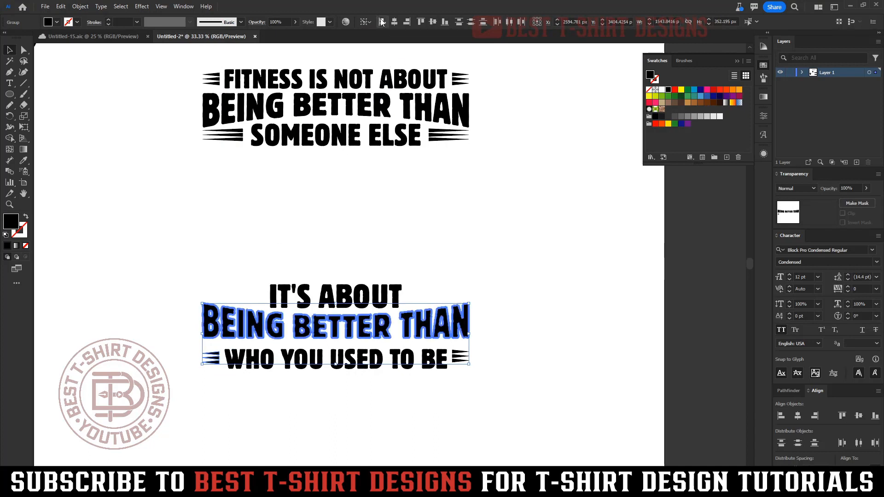
Step: Center both short line sets vertically with "WHO YOU USED TO BE" and group the row
click(193, 364)
drag(481, 376, 498, 374)
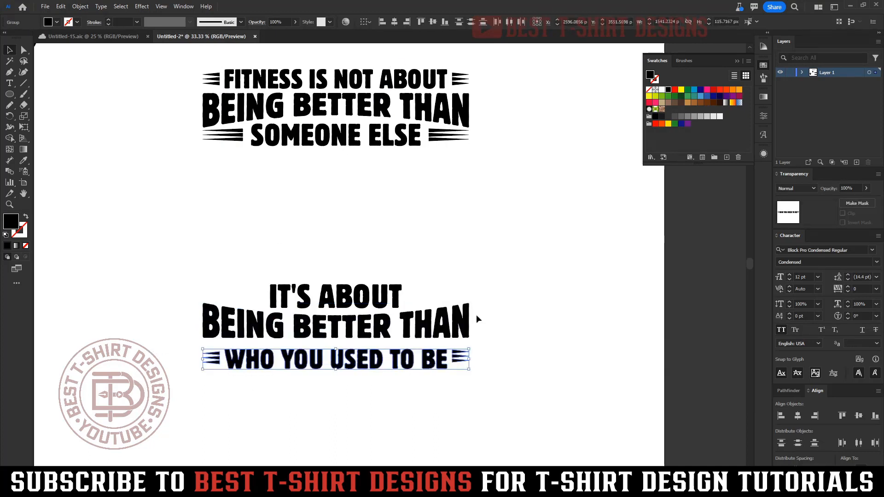
click(432, 23)
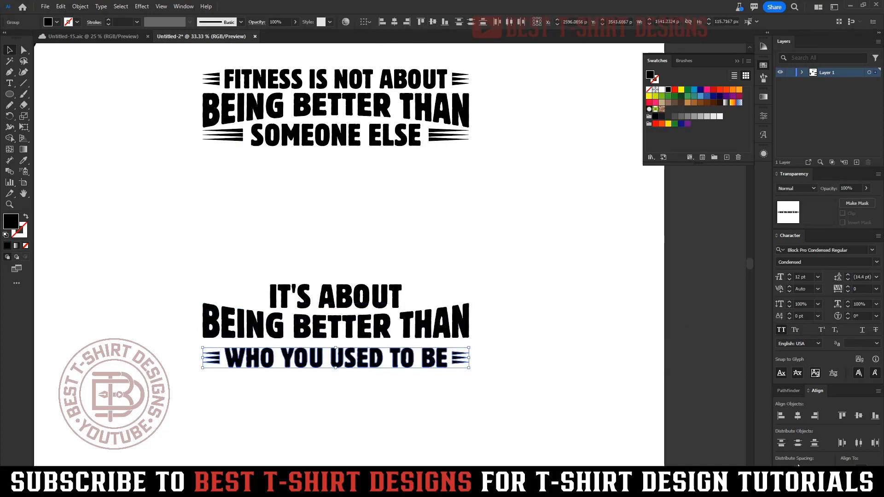
key(ctrl+g)
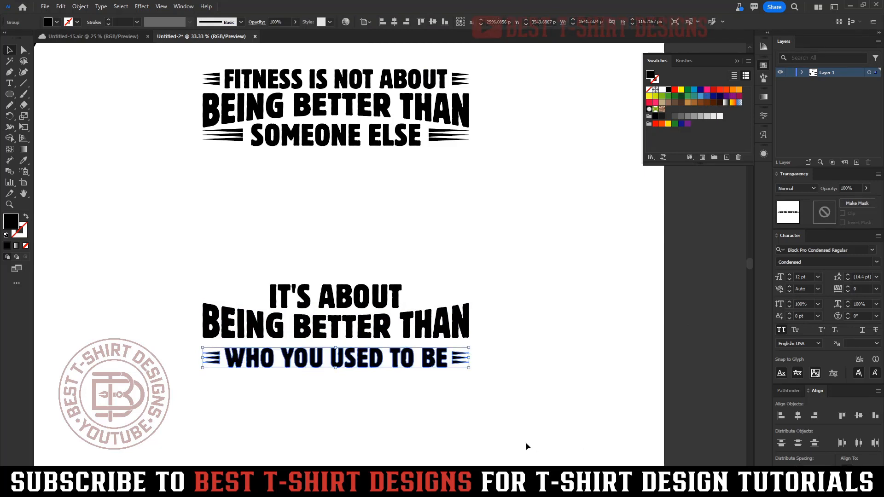
Step: Nudge the grouped "WHO YOU USED TO BE" row up 34 px, closer to "BEING BETTER THAN"
key(shift+Up)
key(shift+Up)
key(shift+Up)
key(shift+Up)
key(Down)
key(Down)
key(Down)
key(Down)
key(Down)
key(Down)
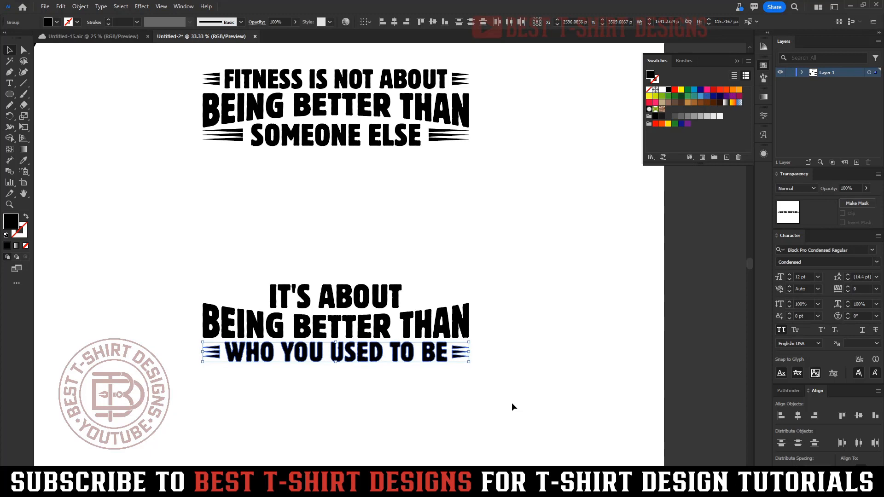
drag(512, 403, 226, 333)
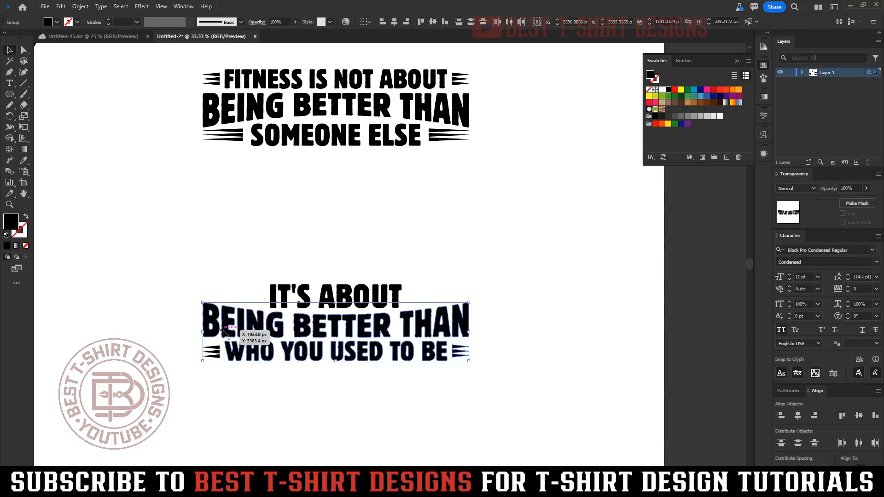
click(479, 206)
scroll(449, 232, up, 1)
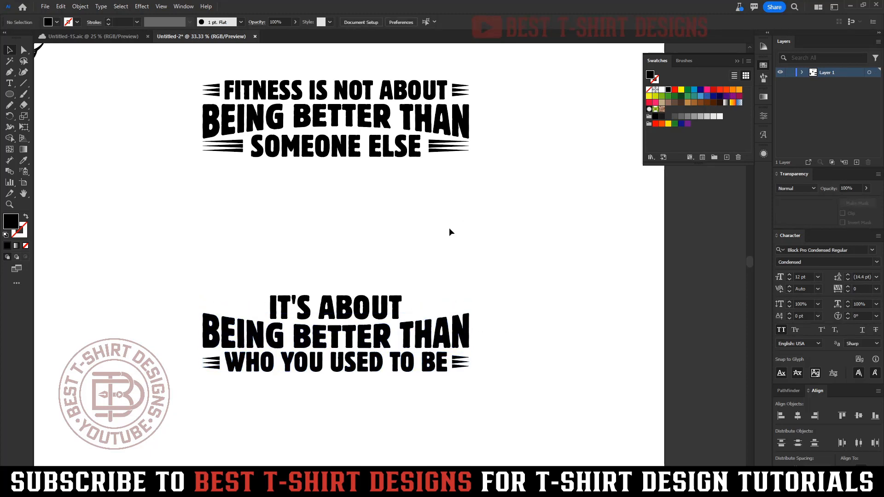
scroll(330, 215, down, 1)
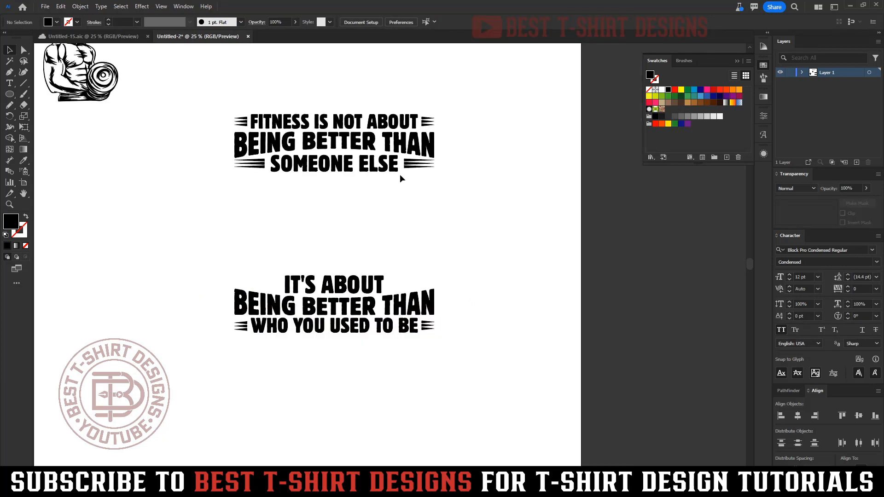
Step: Copy the tapered lines from "SOMEONE ELSE" to both sides of "IT'S ABOUT", about 312 px wide, reflecting the leading set across the vertical axis
scroll(399, 203, up, 1)
drag(427, 155, 411, 304)
key(ctrl+z)
drag(422, 151, 217, 310)
key(o)
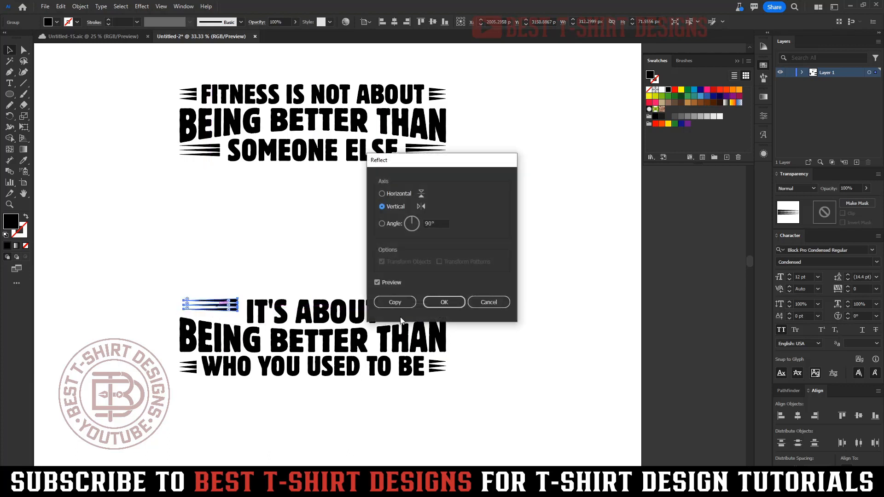
click(431, 302)
Step: Align the leading tapered lines with the start of "BEING BETTER THAN" and center both line sets vertically with "IT'S ABOUT"
shift+click(292, 337)
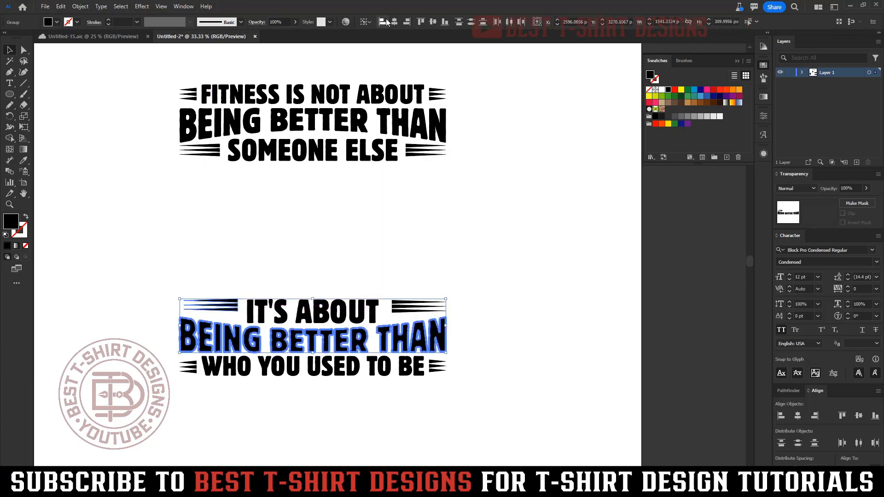
click(271, 218)
drag(232, 267, 438, 312)
click(433, 21)
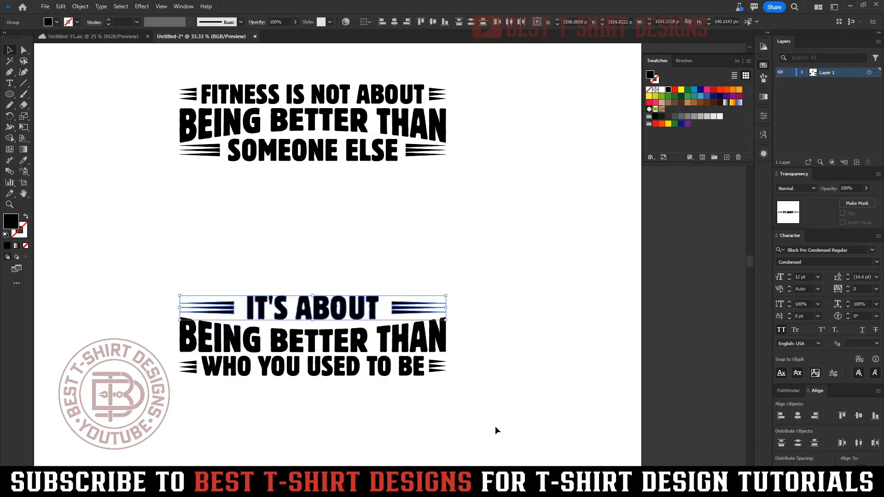
Step: Group the "IT'S ABOUT" row with its tapered lines and nudge it down closer to "BEING BETTER THAN"
key(ctrl+g)
key(shift+Down)
key(shift+Down)
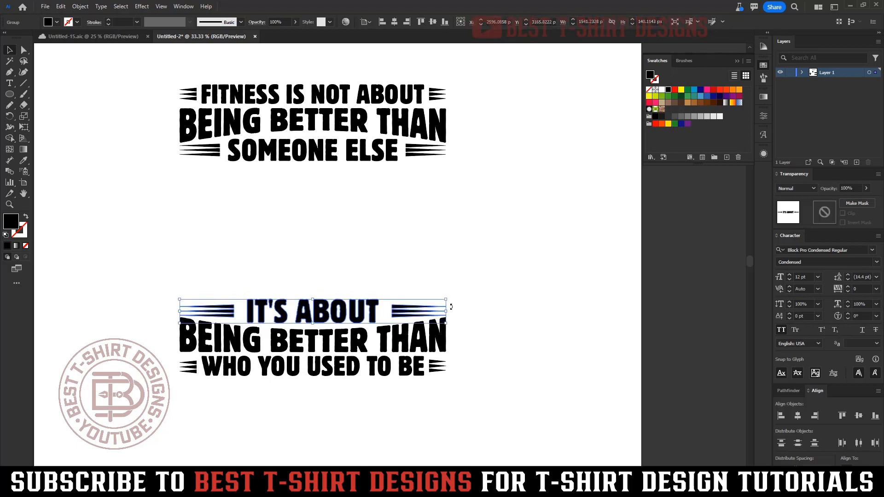
key(Up)
key(Up)
key(Up)
key(Up)
click(364, 279)
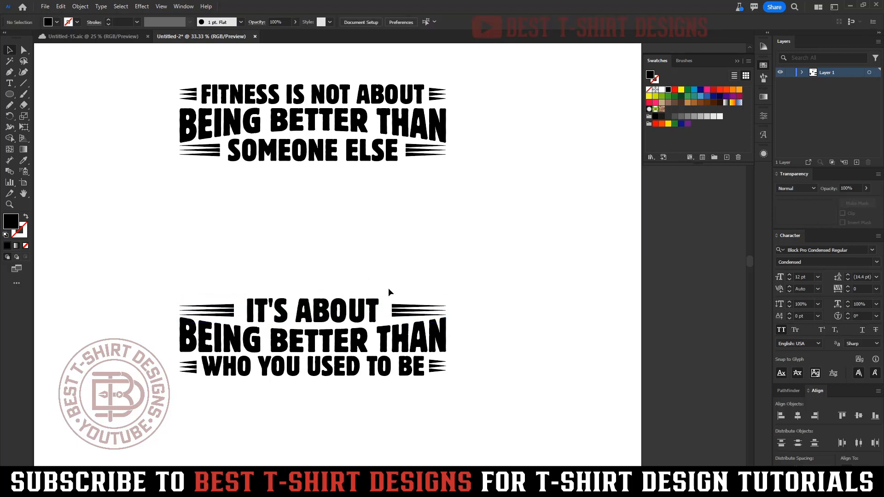
Step: Move the bodybuilder illustration between the two text blocks and enlarge it proportionally to about 775 by 986 px
scroll(413, 260, down, 3)
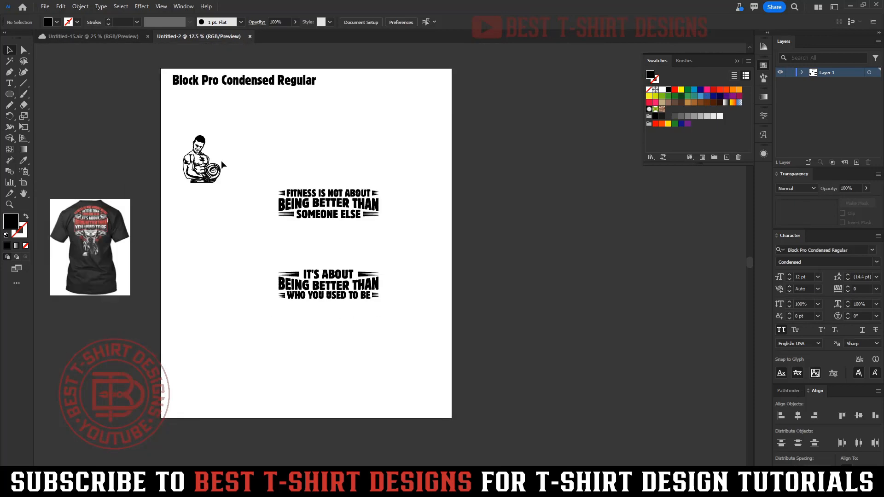
drag(201, 162, 331, 245)
scroll(331, 244, up, 3)
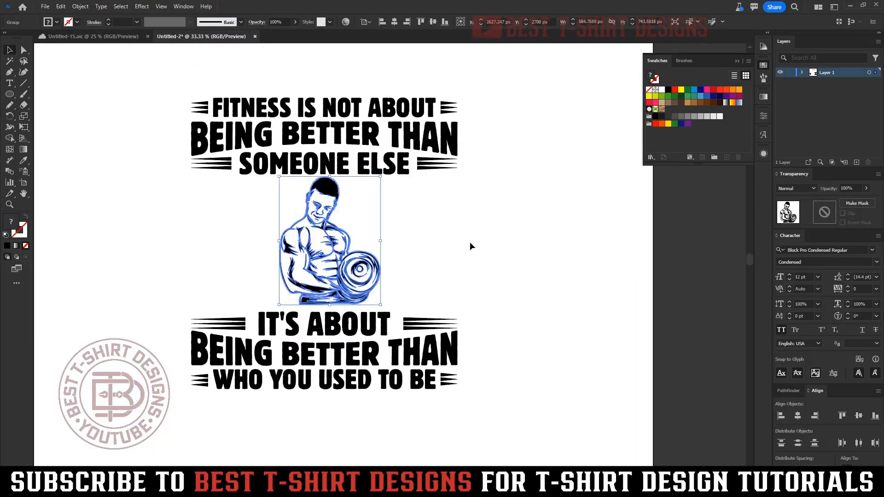
scroll(400, 177, down, 3)
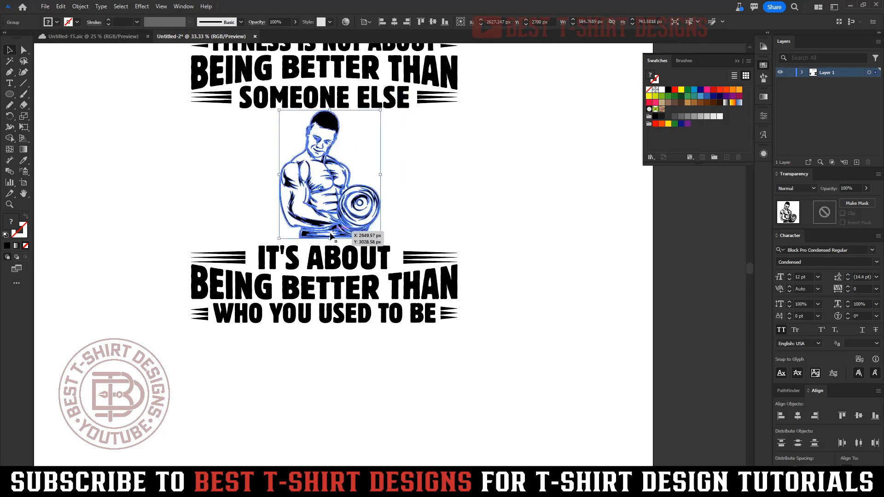
drag(332, 239, 331, 280)
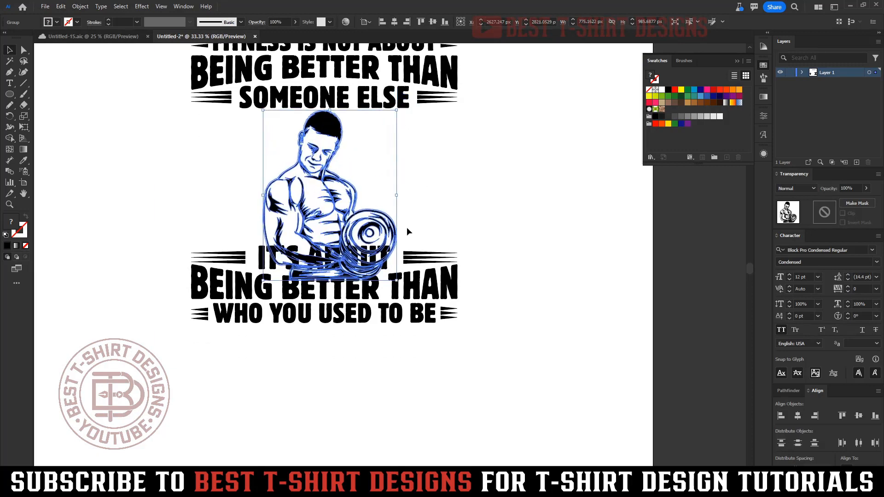
Step: Move the whole "IT'S ABOUT BEING BETTER THAN WHO YOU USED TO BE" block down 220 px, below the bodybuilder illustration
click(432, 272)
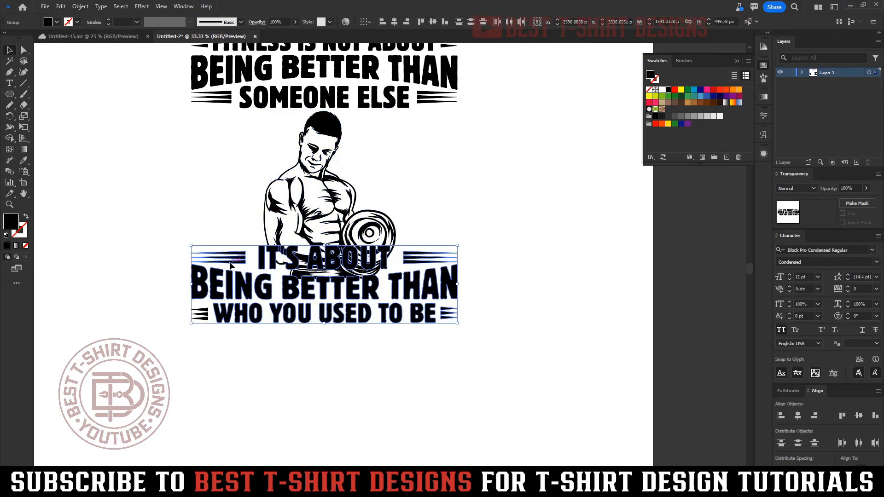
drag(549, 372, 154, 238)
shift+click(297, 234)
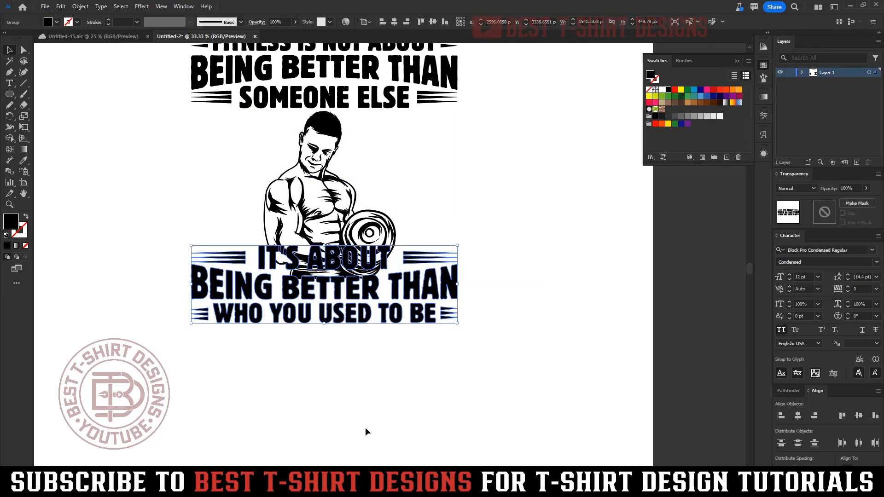
key(shift+Down)
key(shift+Down)
key(shift+Down)
key(shift+Down)
key(shift+Down)
key(shift+Down)
key(shift+Down)
key(shift+Down)
key(shift+Down)
key(shift+Down)
key(shift+Down)
key(shift+Down)
key(shift+Down)
key(shift+Down)
key(shift+Down)
key(shift+Down)
key(shift+Down)
key(shift+Down)
key(shift+Down)
key(shift+Down)
key(shift+Down)
key(shift+Down)
key(shift+Down)
key(shift+Down)
key(shift+Down)
key(ctrl+minus)
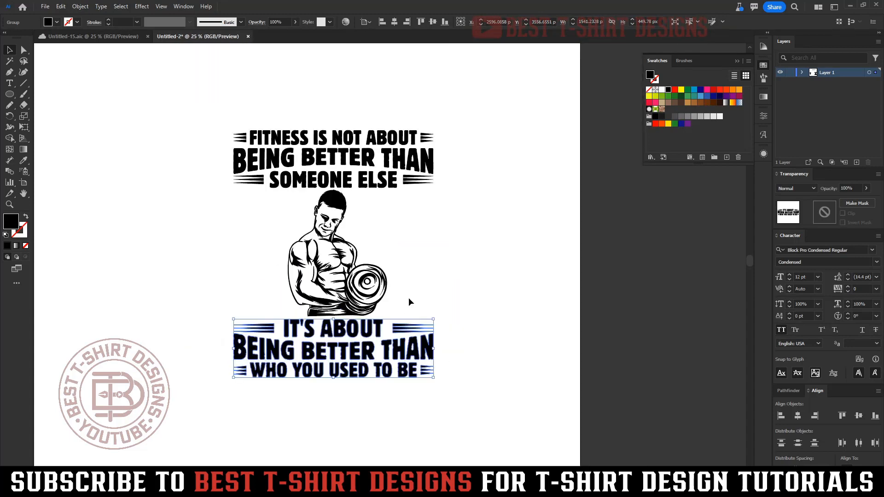
click(410, 298)
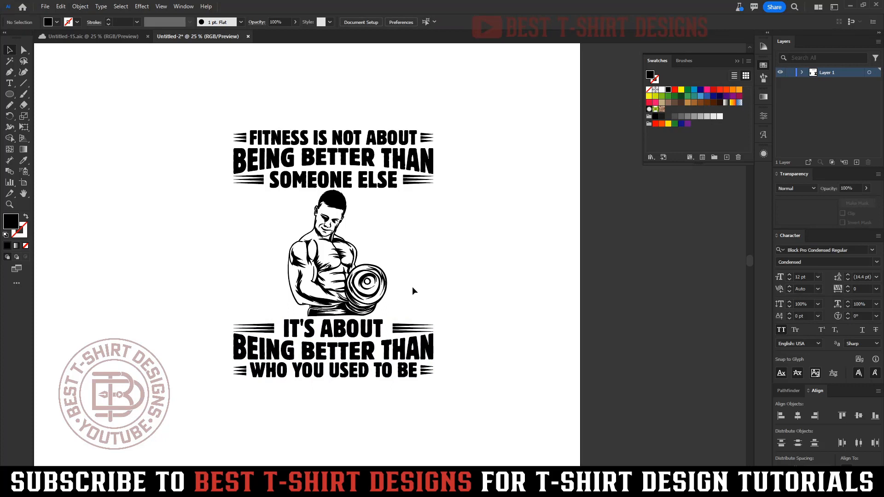
Step: Enlarge the bodybuilder illustration slightly more and shift the lower text block down until it clears the figure
click(375, 289)
drag(335, 318, 408, 367)
click(407, 365)
key(shift+Down)
key(shift+Down)
key(shift+Down)
key(shift+Down)
key(shift+Down)
key(shift+Down)
key(shift+Down)
key(shift+Down)
key(shift+Down)
key(shift+Down)
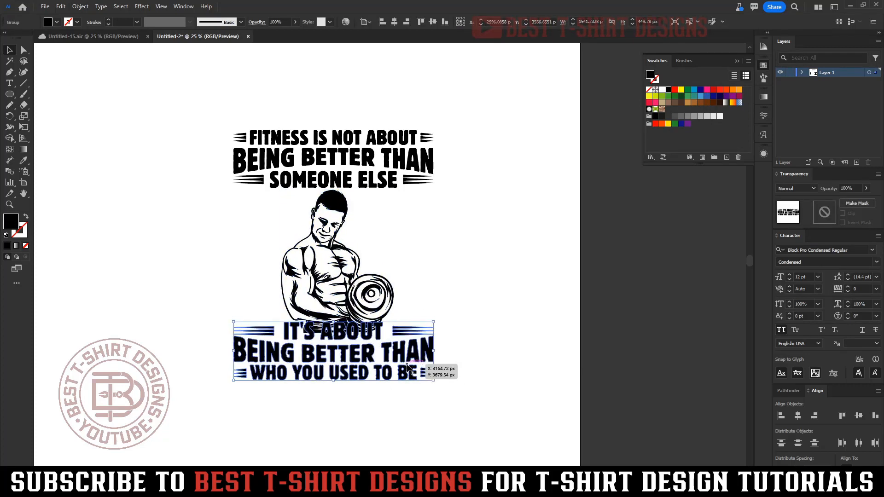
click(424, 264)
Step: Draw a rectangle over the design, scale it proportionally to about 1653 by 2072 px, and swap its fill to an outline to check the design's proportions
scroll(424, 262, down, 1)
key(m)
drag(457, 116, 568, 257)
key(v)
click(549, 307)
drag(538, 180, 313, 171)
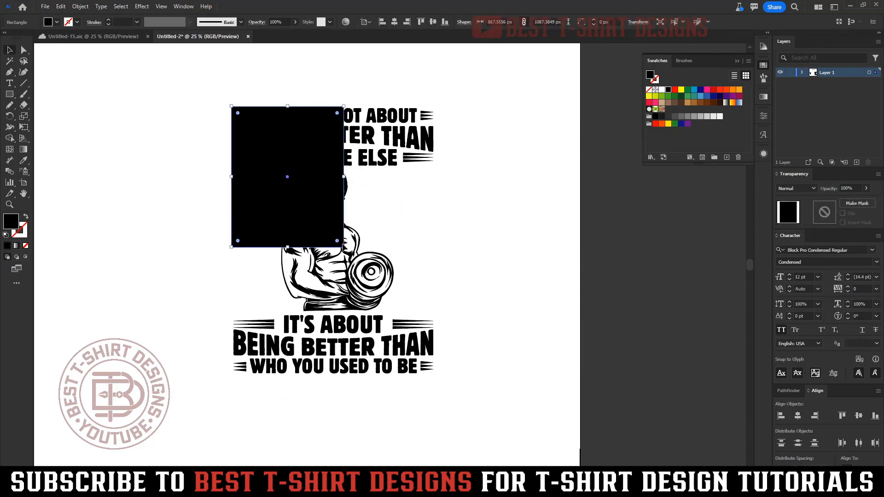
drag(344, 247, 445, 374)
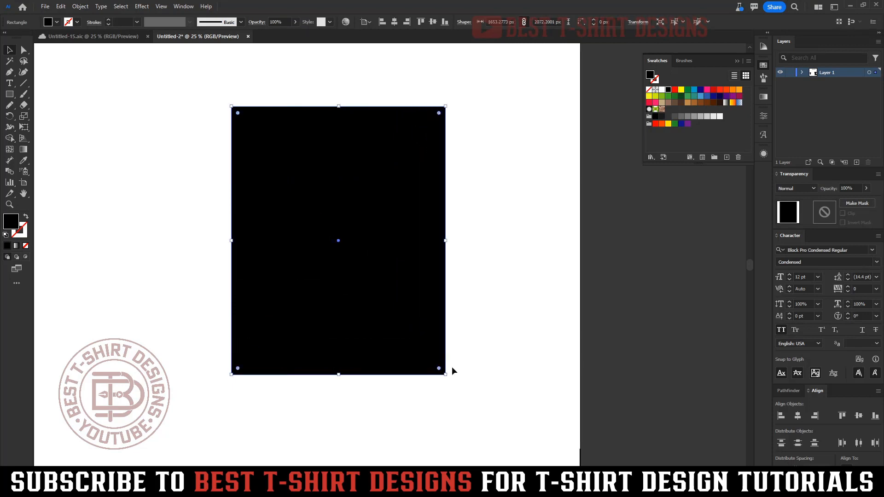
key(shift+x)
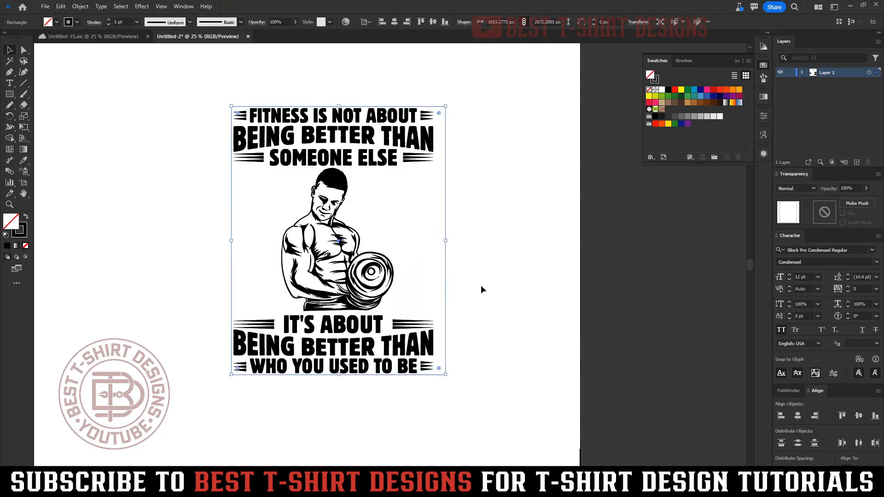
click(432, 261)
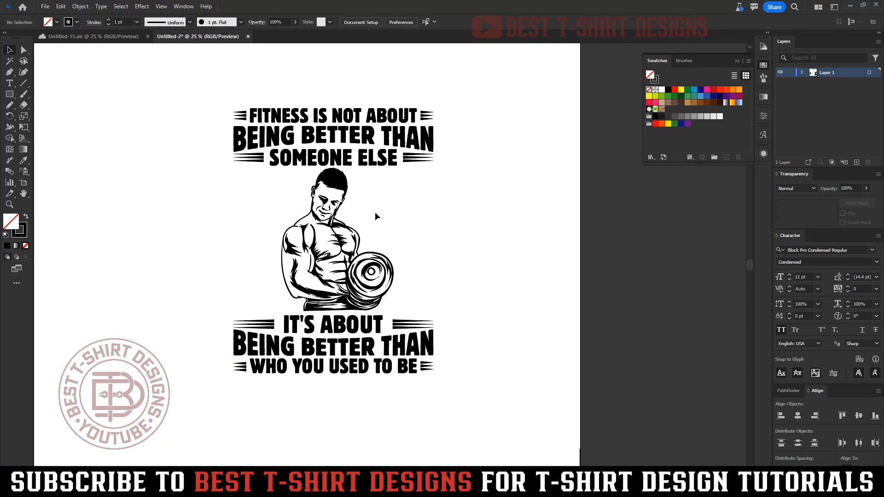
drag(388, 269, 441, 280)
click(240, 187)
drag(239, 188, 450, 280)
click(433, 240)
drag(248, 197, 450, 278)
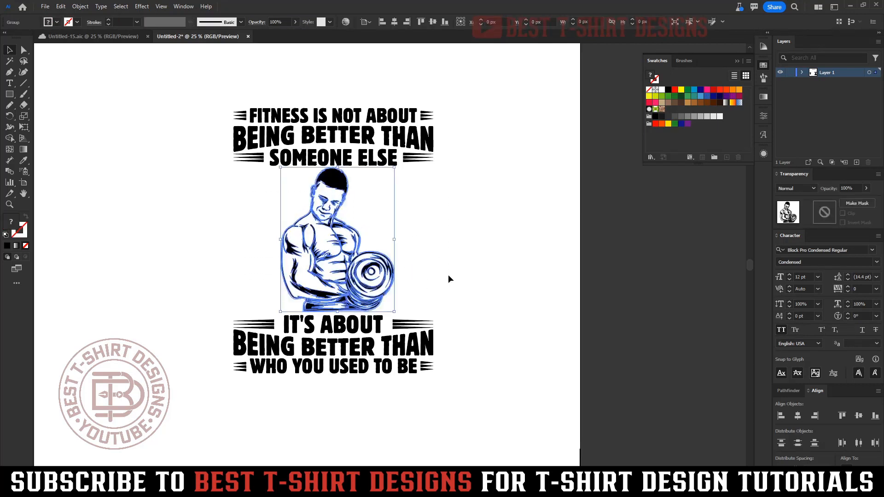
click(427, 270)
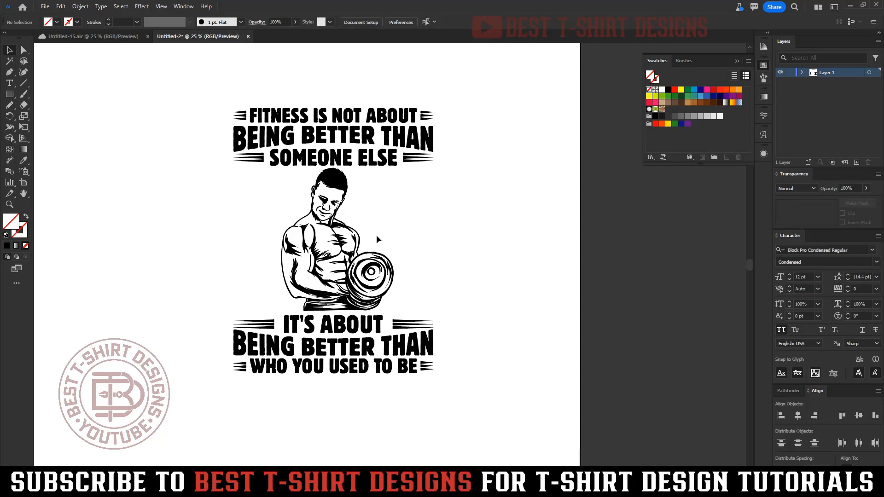
Step: Place the linked image splutter-paint-png.webp beside the text design at about 1512 by 1302 px
key(ctrl+shift+p)
double_click(307, 95)
click(262, 213)
drag(423, 280, 276, 152)
drag(325, 175, 286, 176)
scroll(231, 127, up, 2)
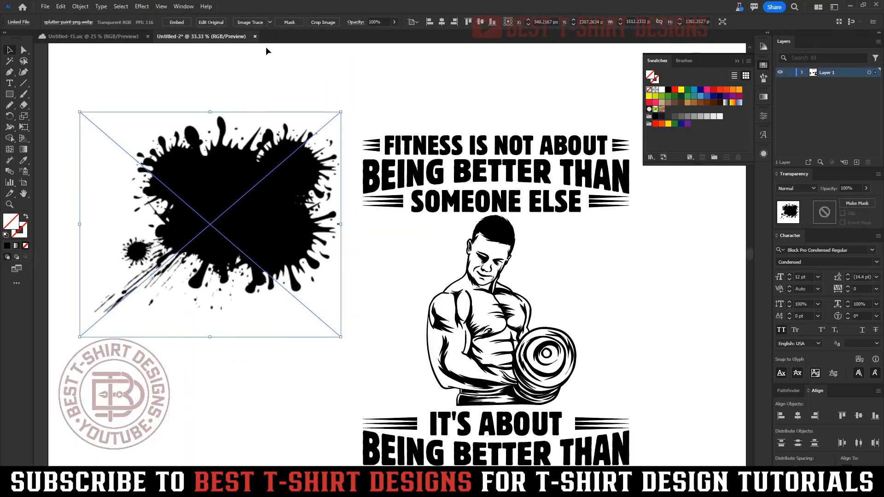
Step: Trace the placed paint splatter with the Silhouettes preset and expand the tracing into vector paths
click(271, 23)
click(295, 140)
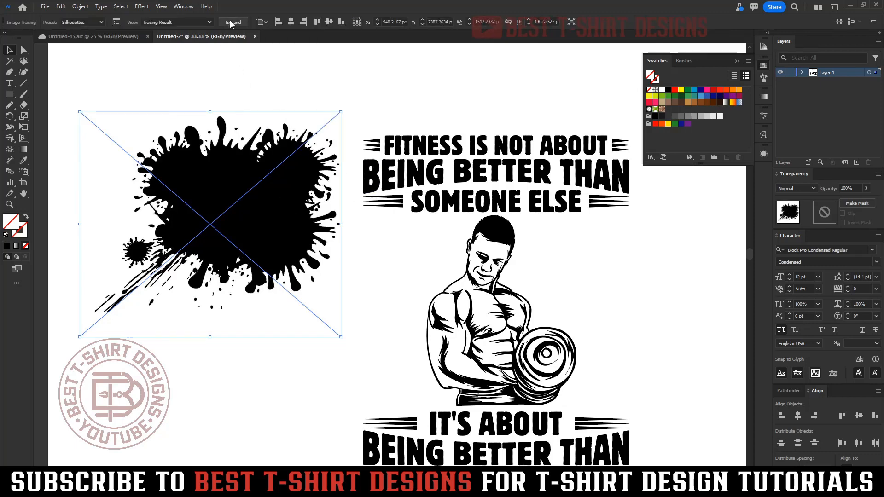
click(232, 22)
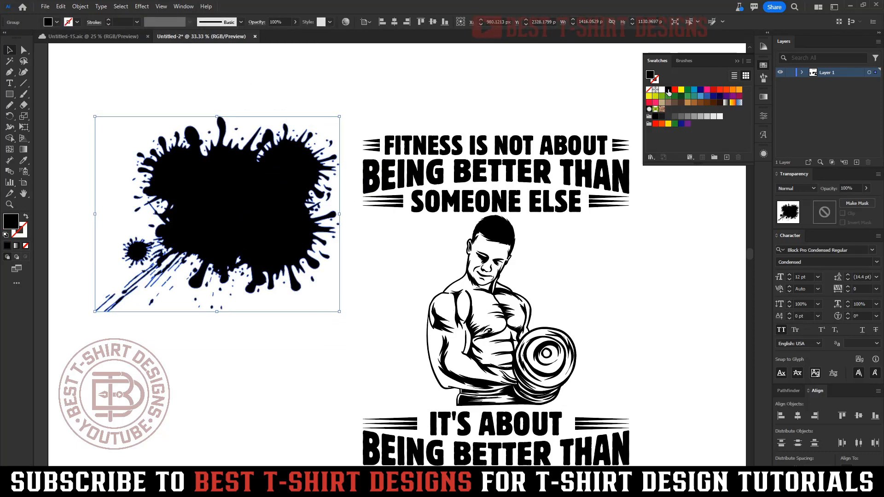
Step: Erase stray streaks and specks along the lower edge of the traced splatter
click(245, 317)
drag(166, 293, 186, 283)
key(shift+e)
scroll(103, 298, up, 3)
mouse_move(116, 293)
mouse_down()
mouse_move(198, 247)
mouse_move(130, 281)
mouse_up()
drag(403, 332, 498, 332)
drag(372, 317, 361, 319)
key(v)
key(shift+e)
click(397, 301)
scroll(353, 340, down, 3)
key(v)
click(504, 332)
Step: Move the splatter onto the bodybuilder between the text blocks and enlarge it proportionally to about 1578 by 1306 px
scroll(293, 293, down, 2)
drag(353, 272, 488, 324)
scroll(572, 356, up, 1)
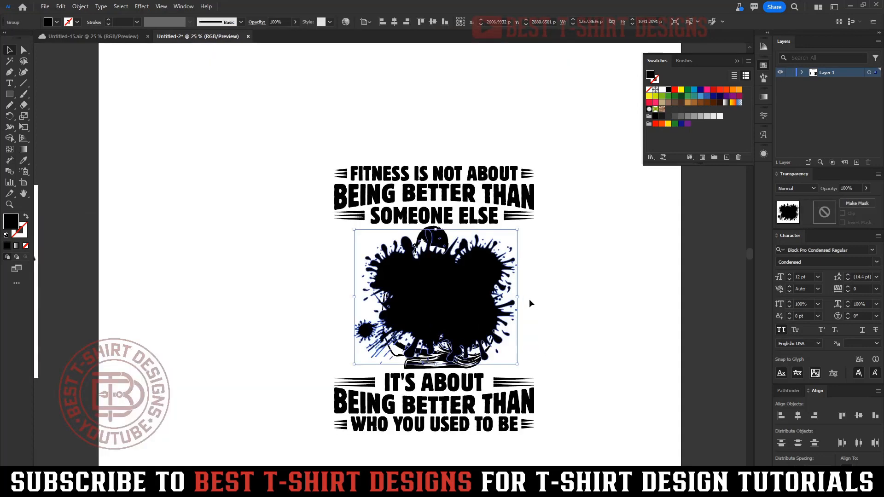
drag(519, 298, 539, 300)
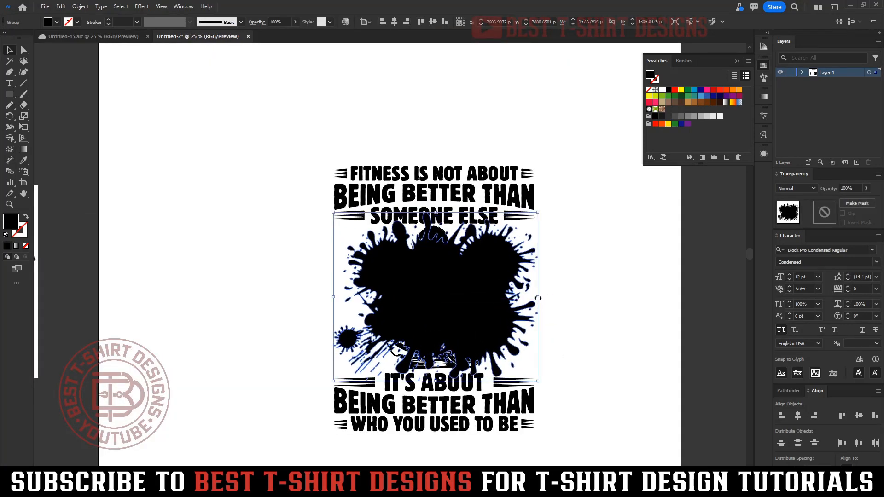
Step: Send the black splatter to the back, behind the bodybuilder illustration and the text
click(581, 303)
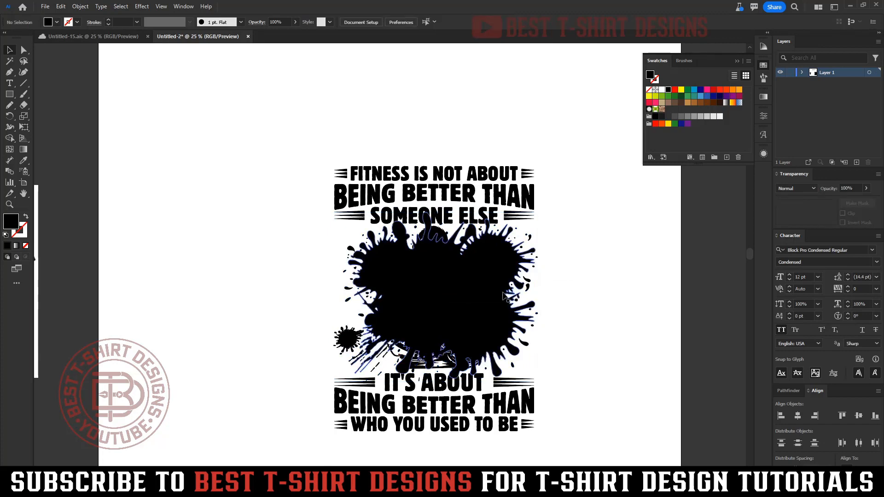
drag(630, 329, 554, 317)
scroll(401, 293, up, 1)
click(400, 293)
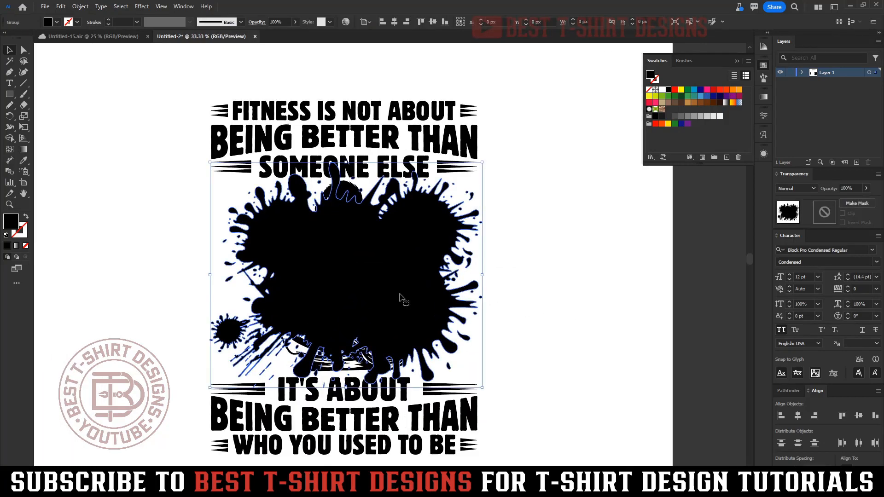
key(ctrl+shift+bracketleft)
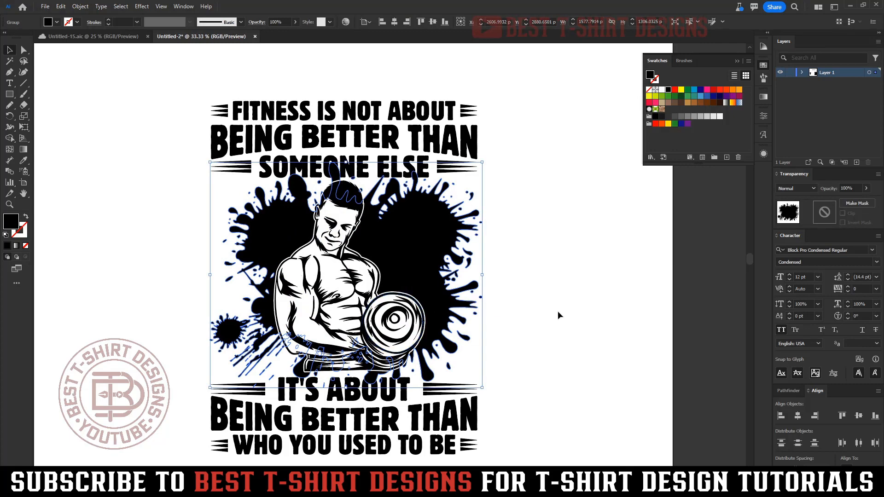
click(557, 311)
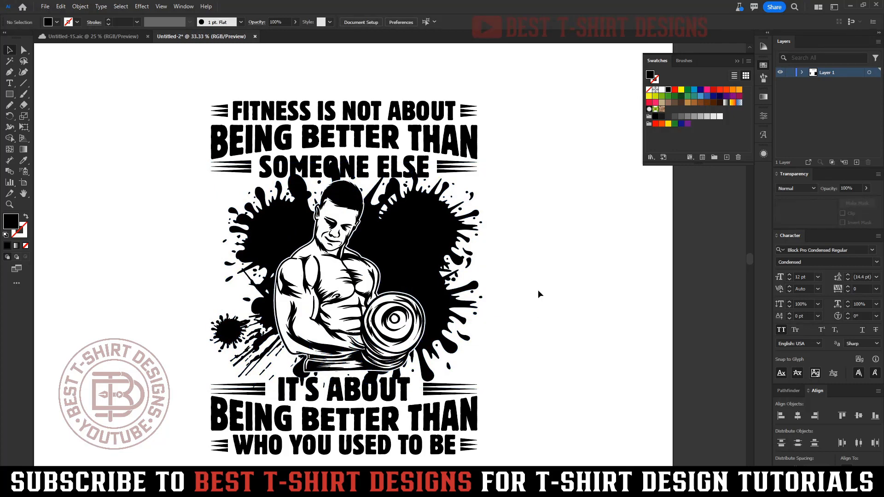
click(435, 139)
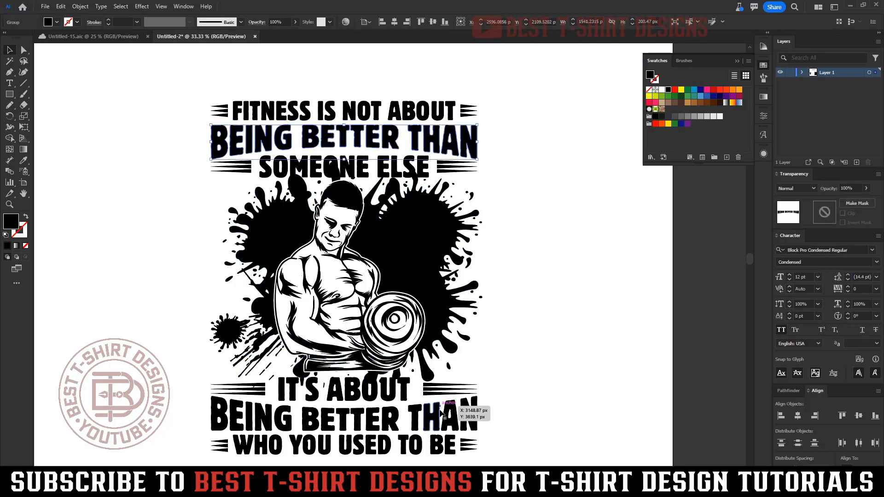
click(466, 422)
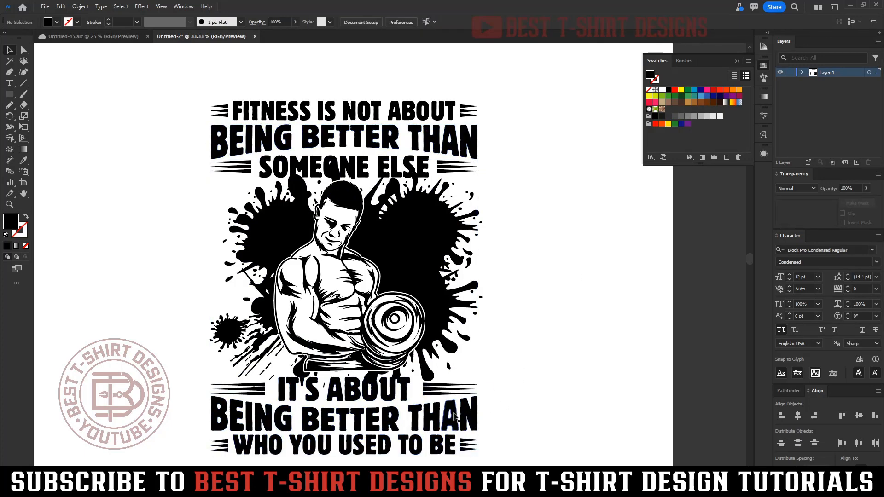
right_click(454, 424)
click(487, 316)
click(475, 360)
Step: Erase the splatter's lower drips in a straight line just above "IT'S ABOUT"
click(428, 364)
scroll(362, 463, up, 1)
scroll(511, 409, down, 1)
key(shift+e)
mouse_move(627, 439)
mouse_down()
mouse_move(173, 314)
mouse_move(87, 305)
mouse_up()
key(v)
click(624, 308)
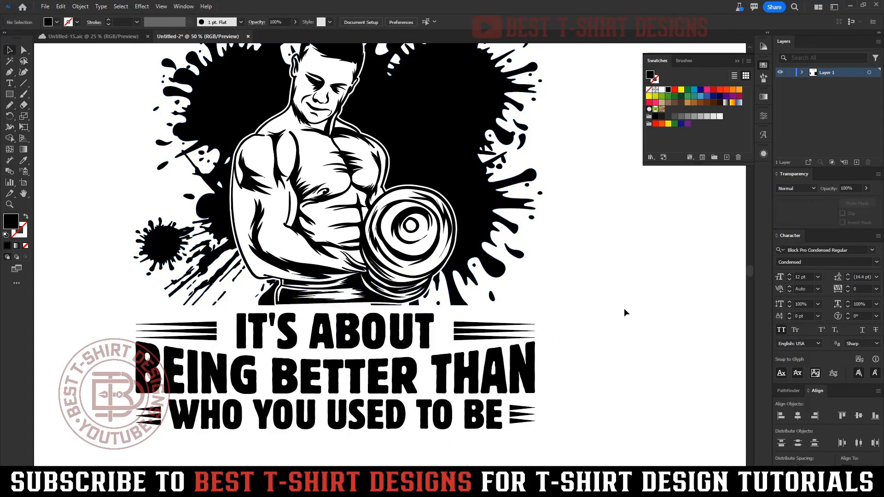
Step: Erase the remaining splatter sliver along the straight bottom edge beneath the bodybuilder's waist and dumbbell
scroll(624, 308, up, 1)
scroll(624, 308, up, 1)
key(ctrl+minus)
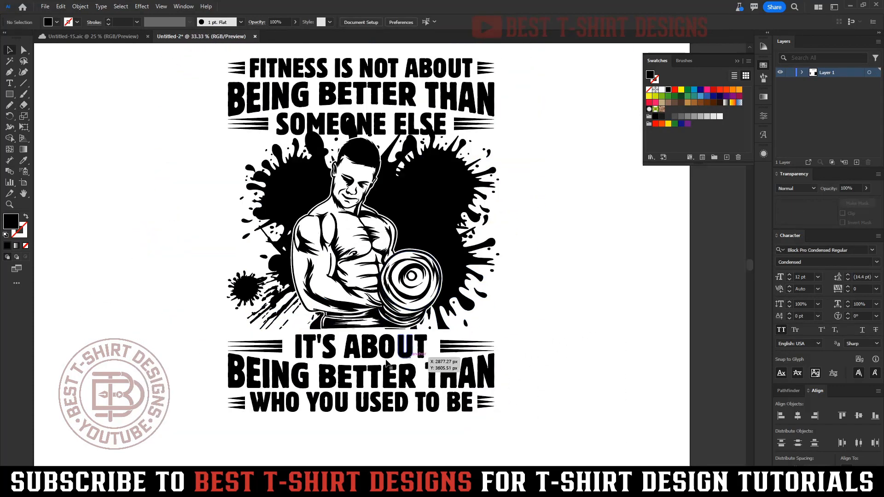
scroll(410, 329, up, 4)
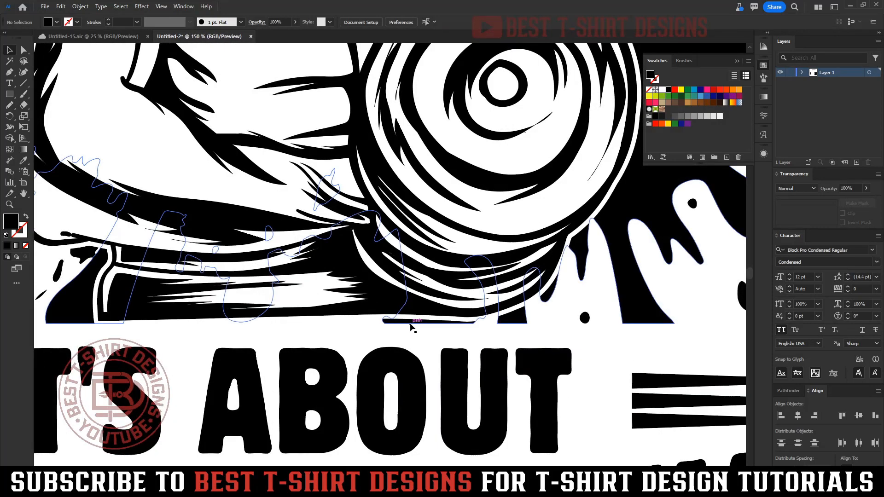
click(525, 323)
key(shift+e)
drag(481, 335, 316, 324)
key(v)
key(ctrl+minus)
key(ctrl+minus)
key(ctrl+minus)
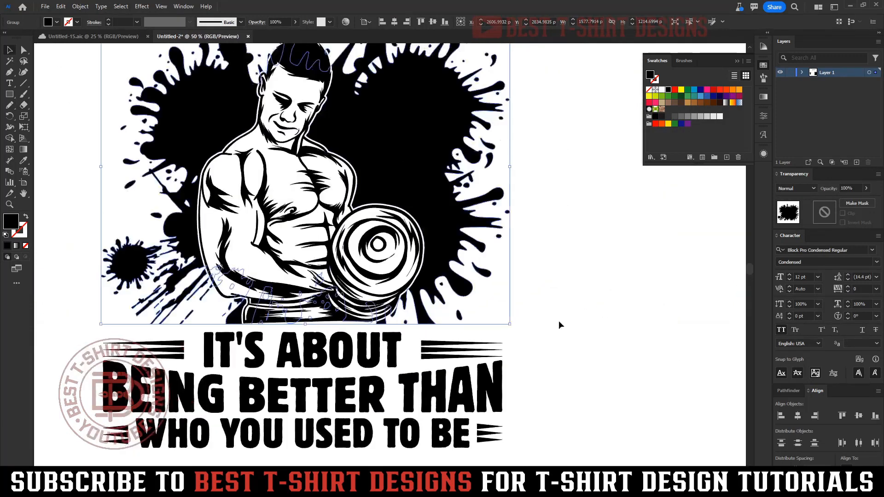
click(559, 321)
key(ctrl+minus)
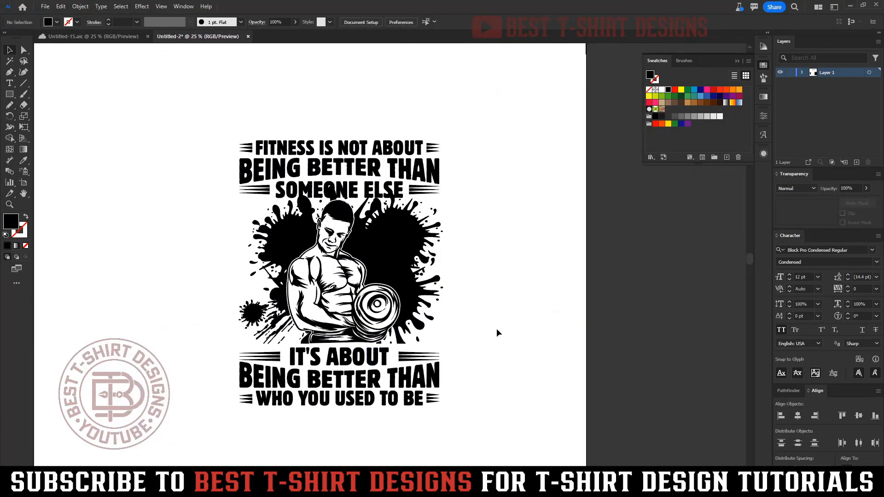
Step: Erase the upper splatter drips that overlap the "SOMEONE ELSE" line
scroll(326, 198, up, 2)
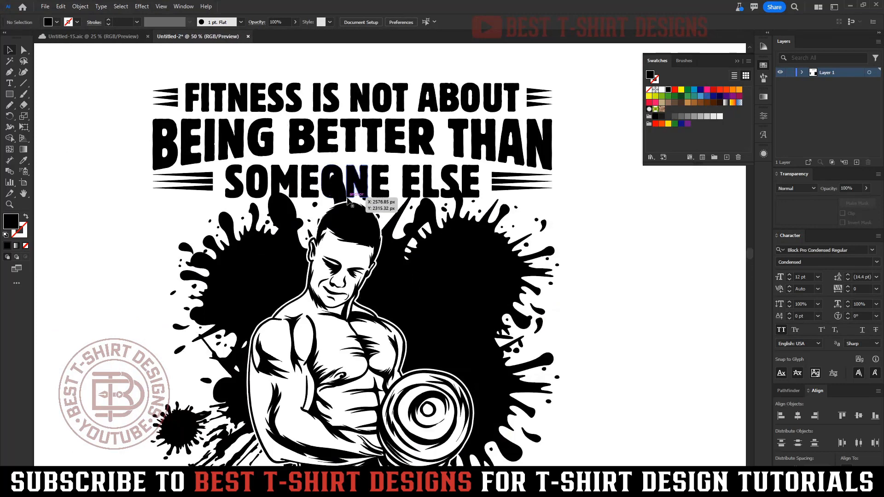
click(349, 198)
click(349, 203)
key(shift+e)
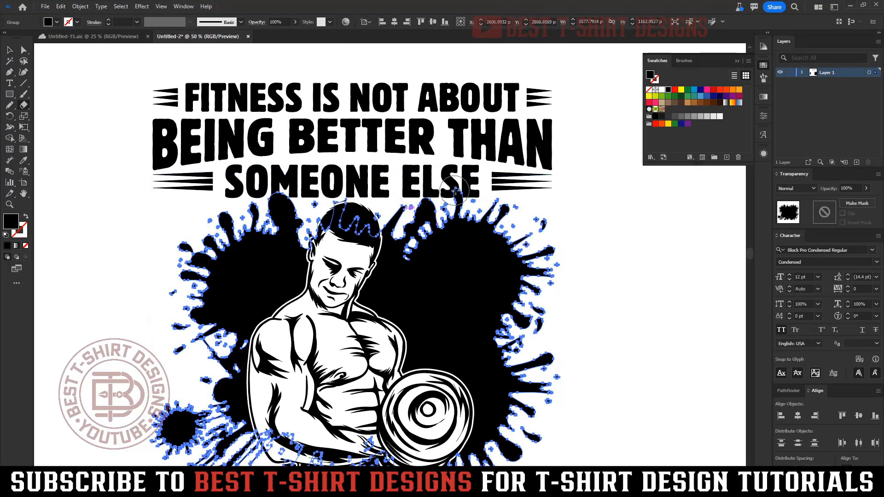
drag(297, 202, 269, 182)
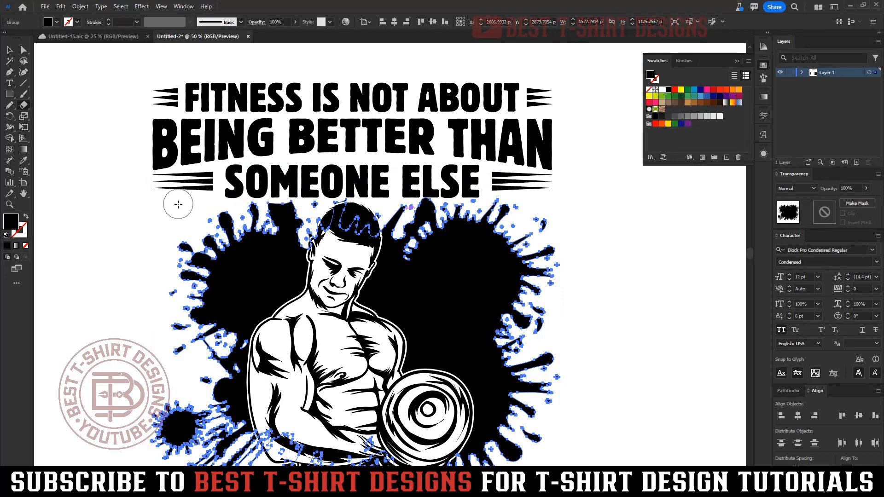
key(v)
click(145, 212)
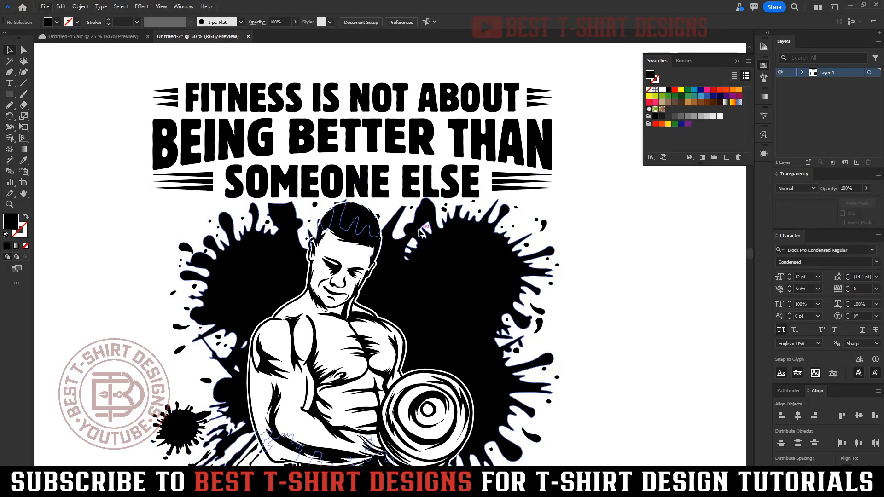
Step: Erase the leftover splatter bits around the top of the bodybuilder's head
click(361, 213)
key(shift+e)
drag(350, 200, 338, 202)
key(v)
click(565, 235)
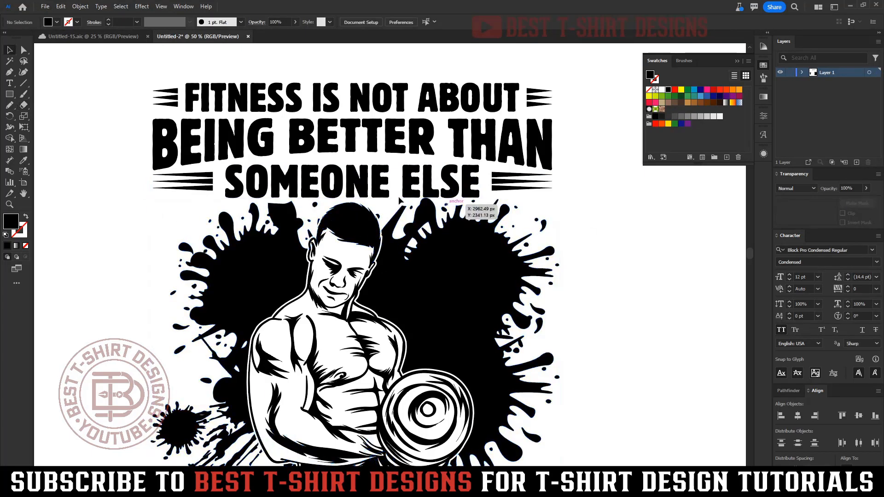
scroll(306, 180, down, 2)
scroll(375, 189, up, 3)
click(359, 215)
key(shift+e)
drag(367, 201, 343, 177)
key(v)
click(546, 214)
scroll(501, 221, down, 2)
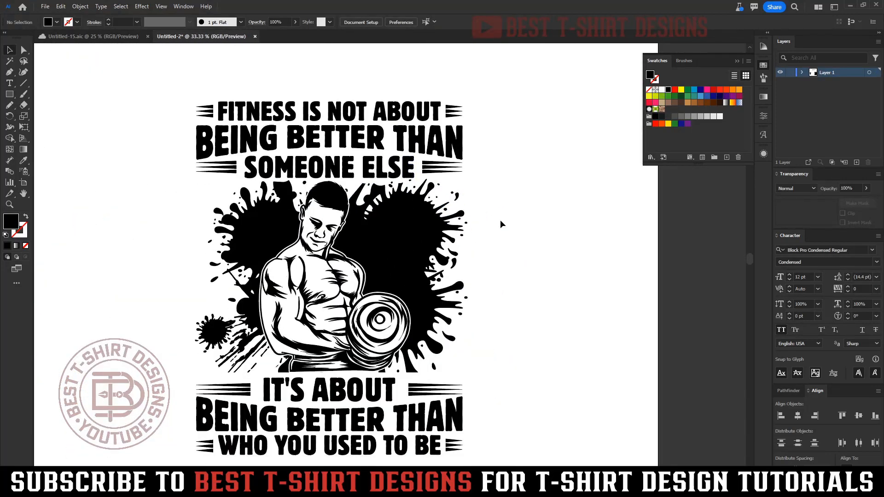
Step: Try adding copies of the small round splat around the large splatter, enlarging them to about 389 by 359 px
double_click(212, 318)
click(212, 318)
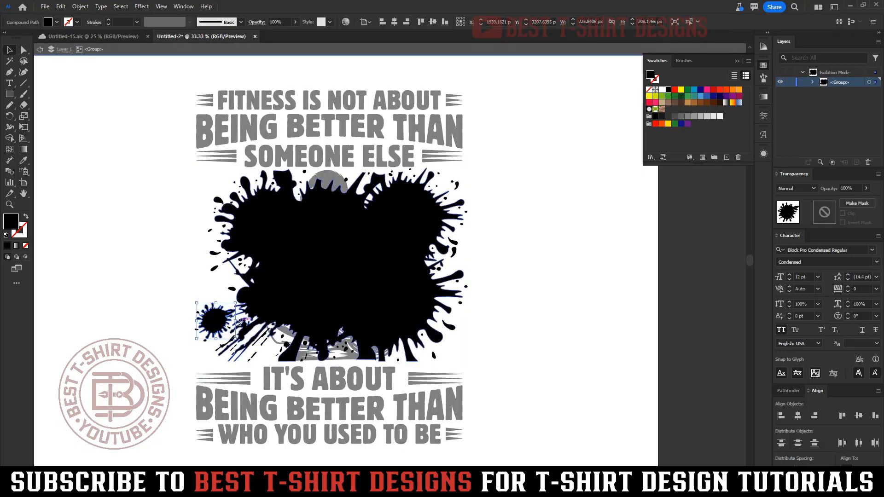
drag(235, 321, 420, 266)
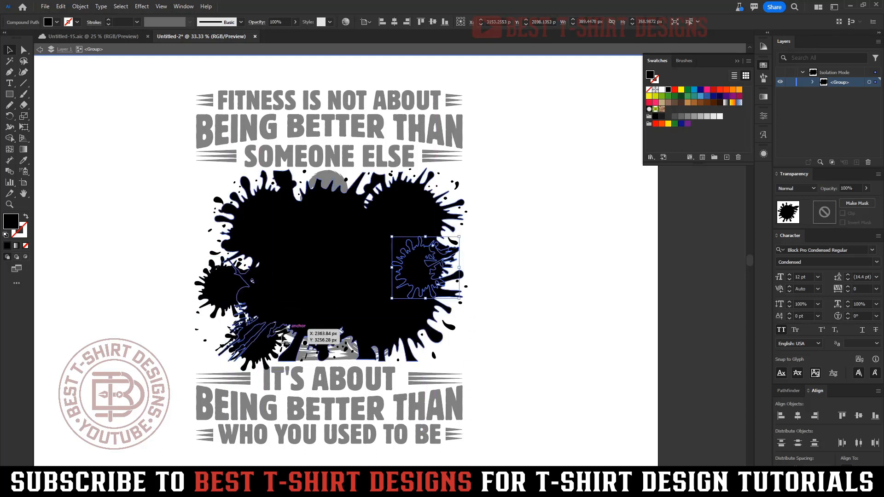
Step: Delete the small round splat and its copies from the splatter group and leave isolation mode
shift+click(250, 350)
shift+click(219, 289)
key(Delete)
double_click(502, 316)
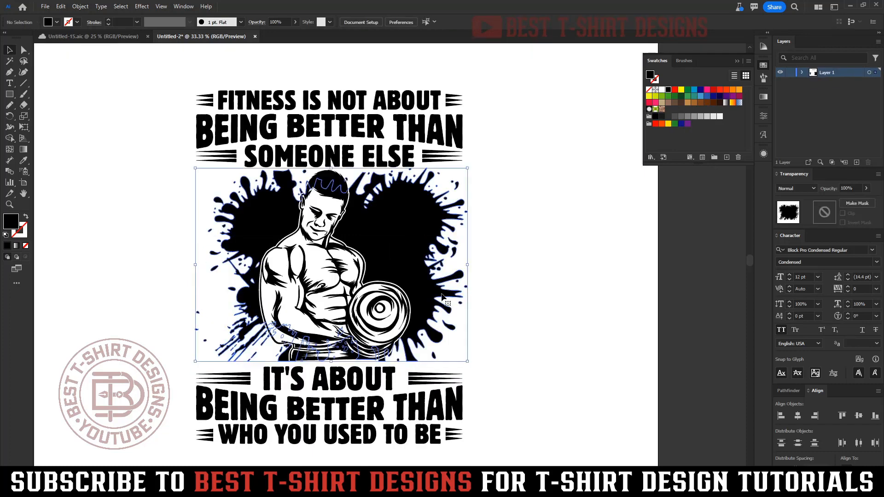
Step: Fill the splatter behind the bodybuilder with red and darken the shade in the Color Picker
click(714, 89)
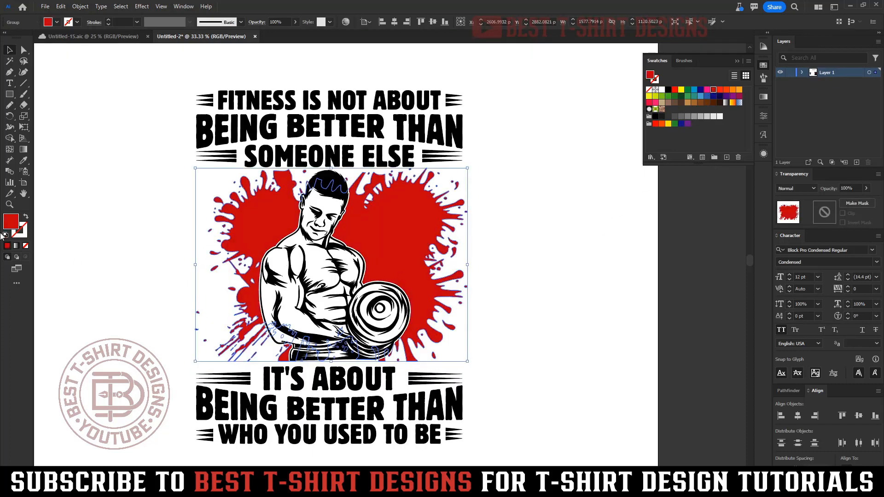
double_click(11, 221)
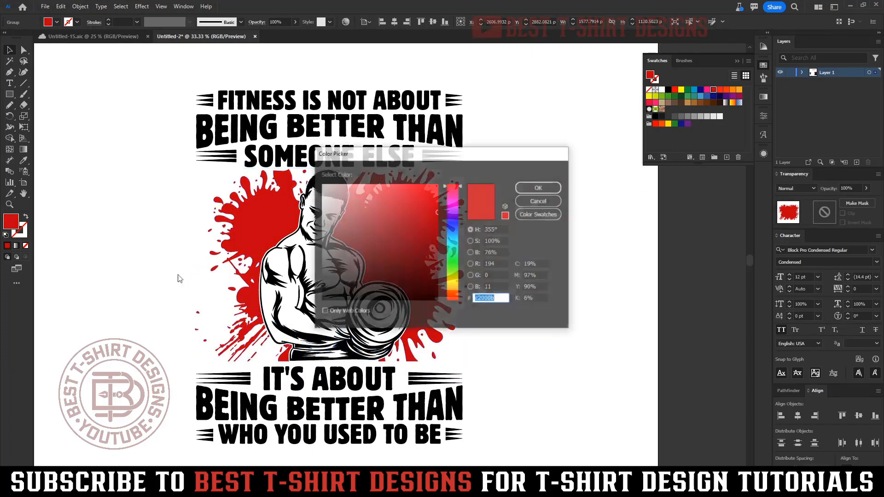
click(436, 235)
click(539, 186)
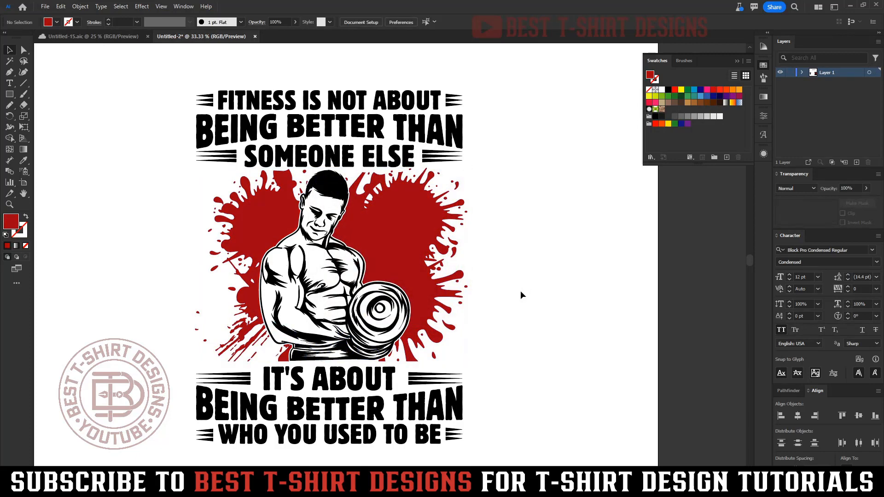
Step: Select both text blocks with their tapered lines and fill them with a light grey
click(449, 405)
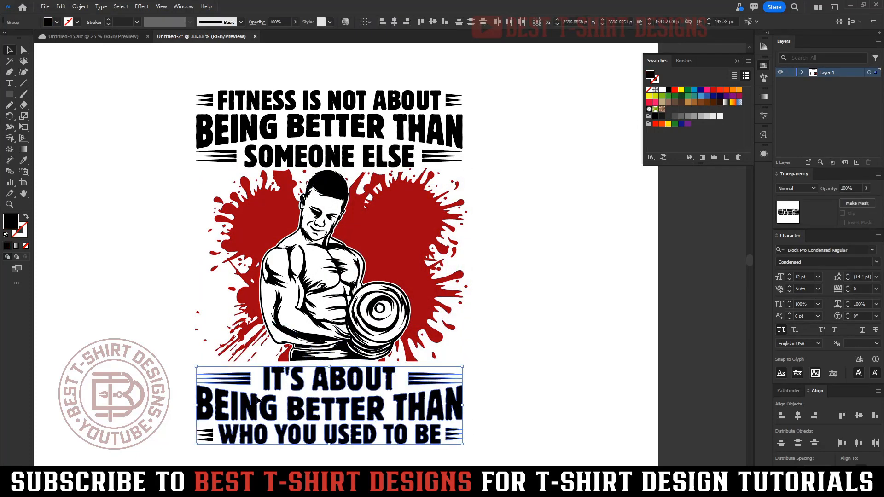
shift+click(446, 157)
shift+click(395, 98)
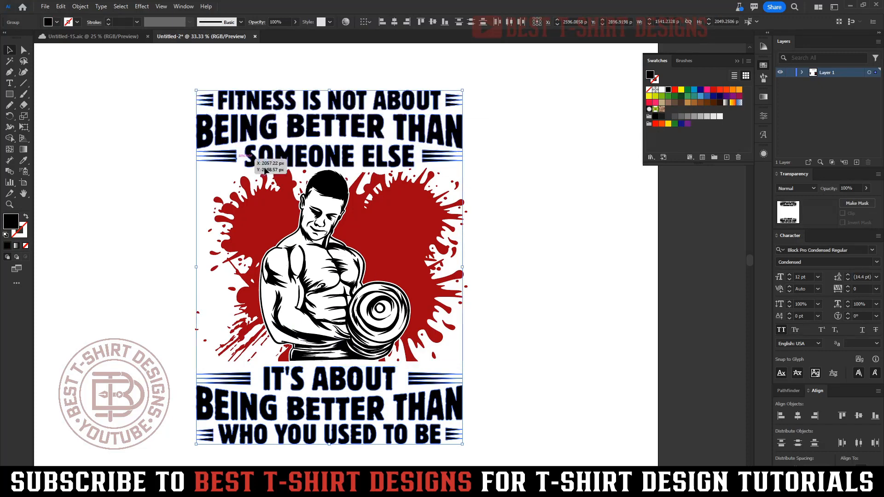
click(700, 116)
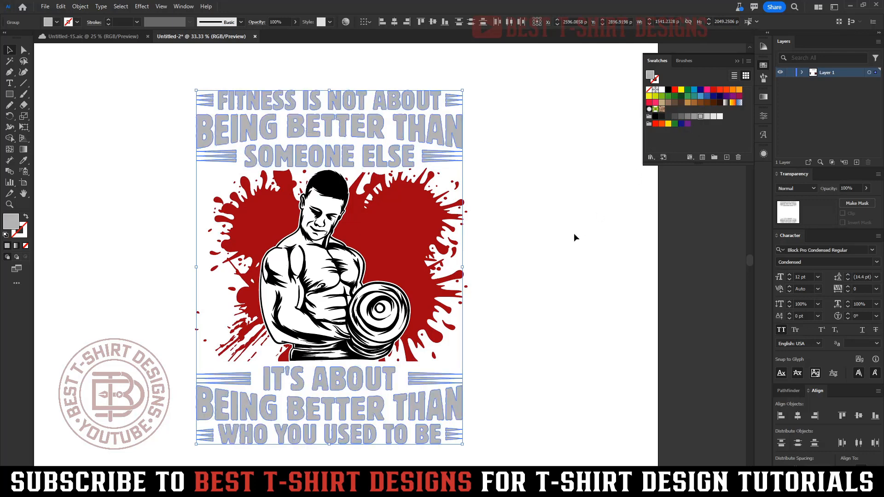
click(539, 242)
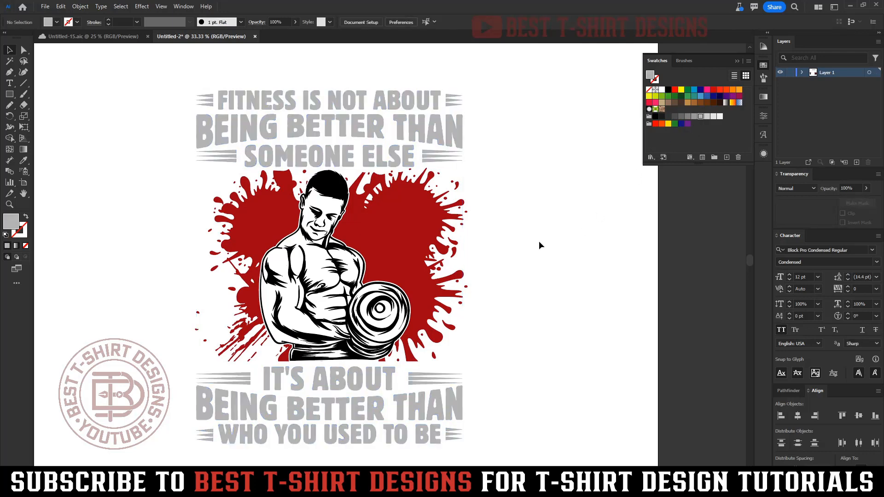
Step: Fill the white silhouette behind the bodybuilder with the light grey sampled from the text
click(317, 261)
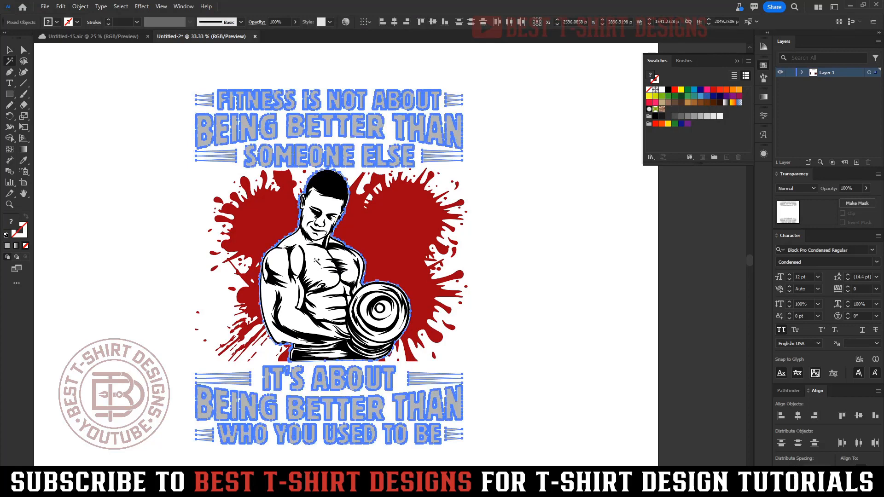
key(i)
click(342, 131)
key(v)
click(593, 258)
key(ctrl+minus)
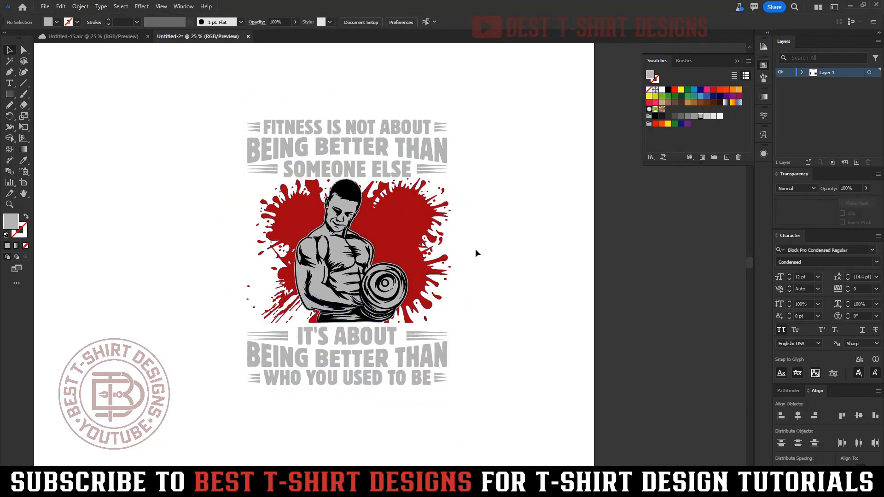
Step: Paste the three round splats in front of the red splatter and fill them with the text's light grey
click(406, 243)
key(ctrl+f)
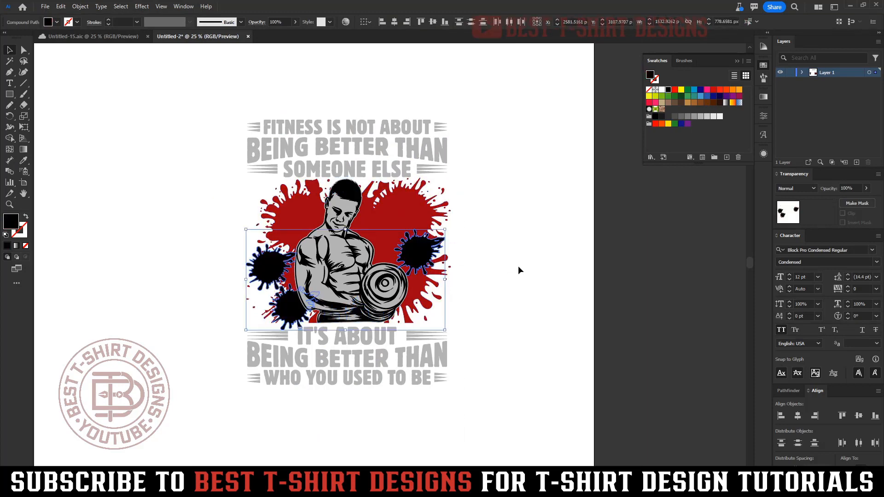
key(i)
click(416, 354)
key(v)
click(526, 319)
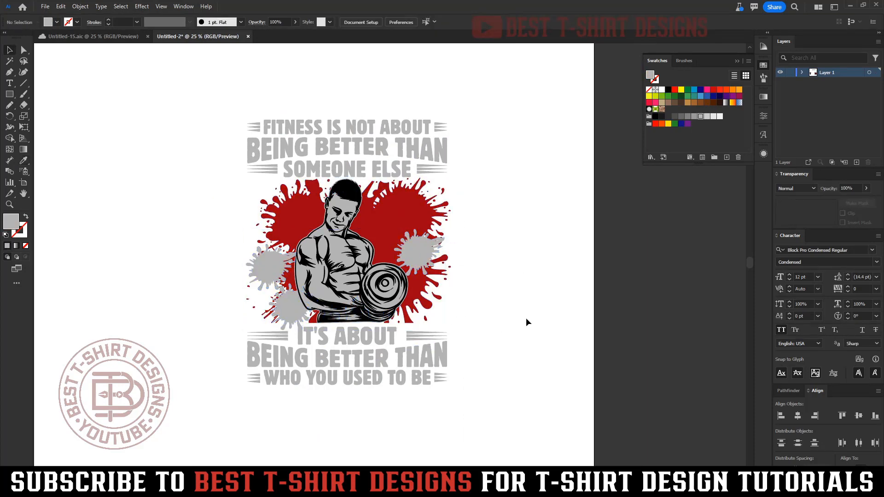
Step: Add two smaller grey splats over the upper splatter, one on each side of the bodybuilder's head
key(ctrl+plus)
drag(563, 257, 287, 133)
click(572, 252)
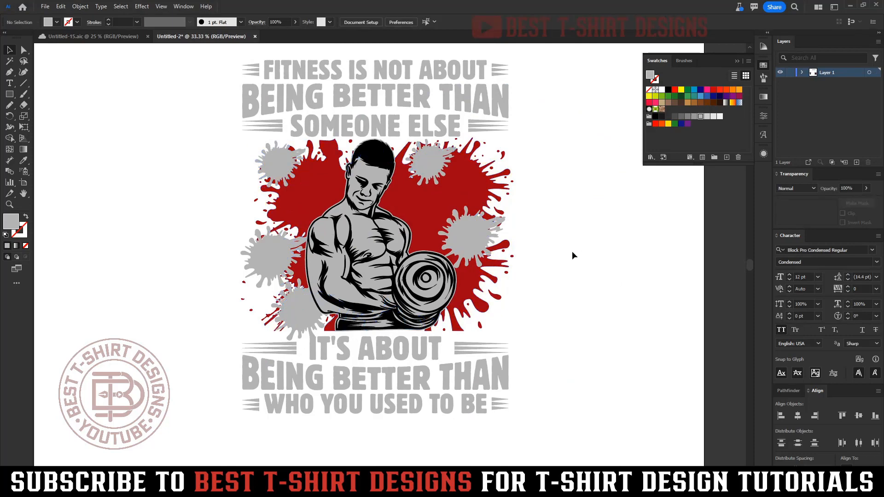
Step: Group the red splatter with all the grey splats, leaving the bodybuilder out of the group
drag(543, 332, 157, 154)
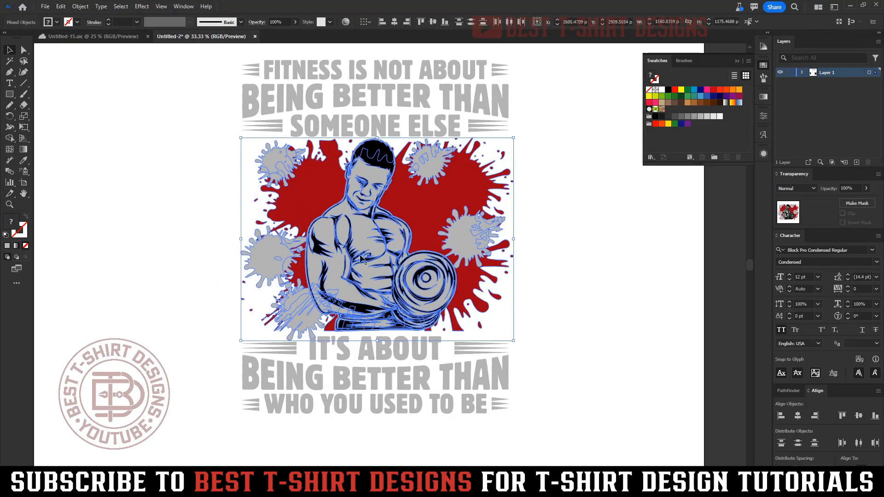
shift+click(366, 227)
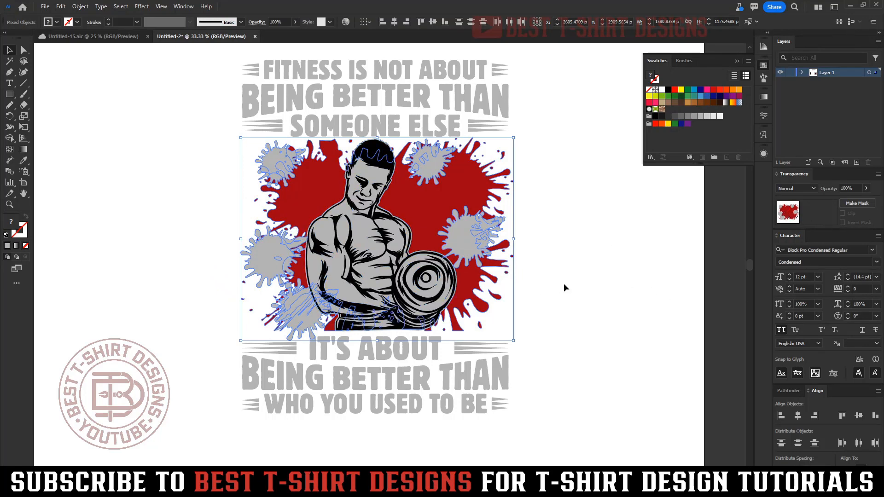
key(a)
key(ctrl+g)
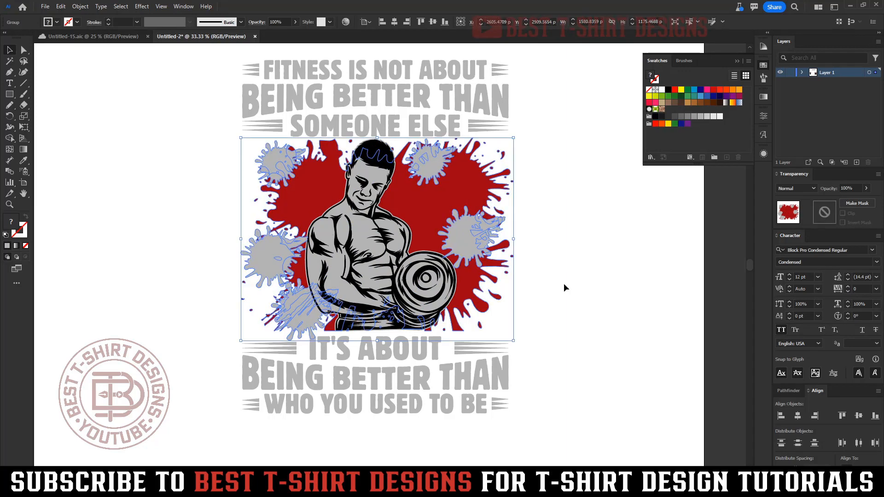
click(564, 283)
Step: Fill both "BEING BETTER THAN" lines with the dark red sampled from the splatter
scroll(364, 243, down, 2)
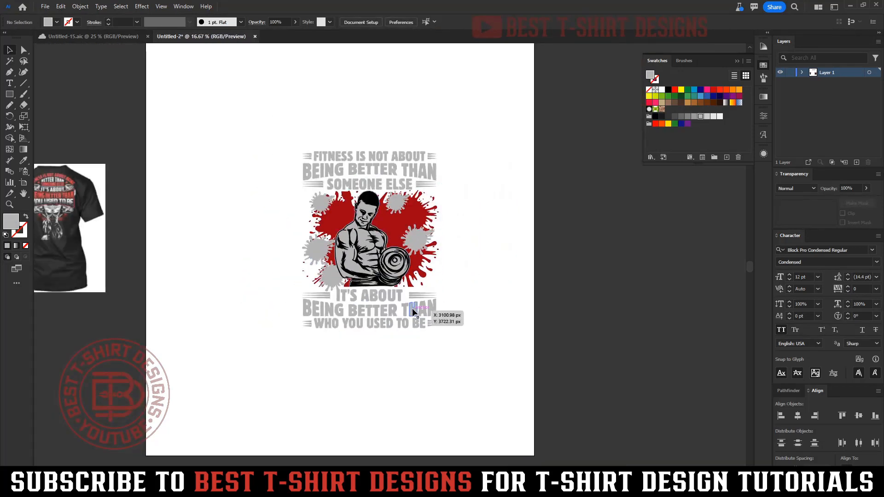
click(428, 310)
shift+click(420, 174)
key(i)
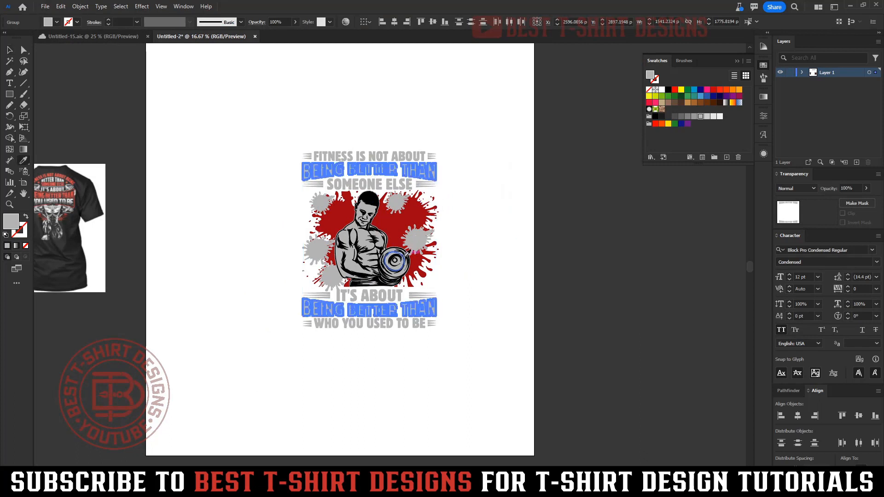
click(395, 230)
key(v)
click(487, 263)
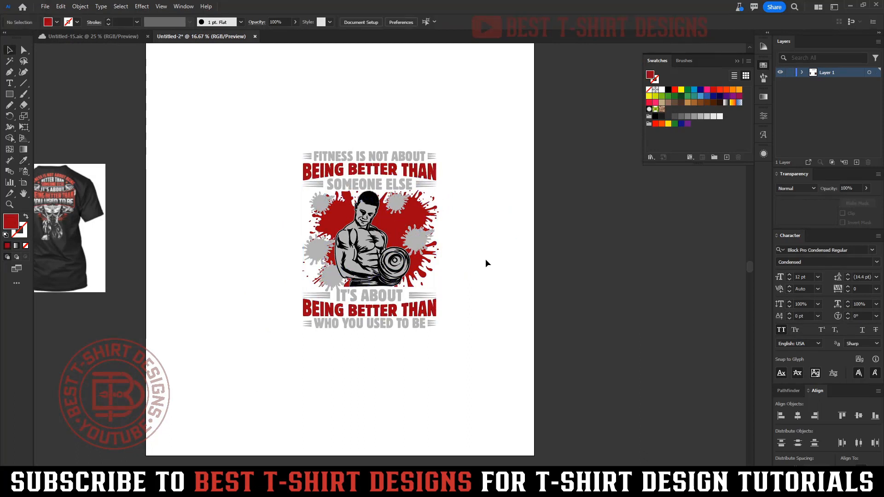
Step: Draw a background rectangle of about 2350 by 2724 px, send it behind the design and fill it black
key(ctrl+plus)
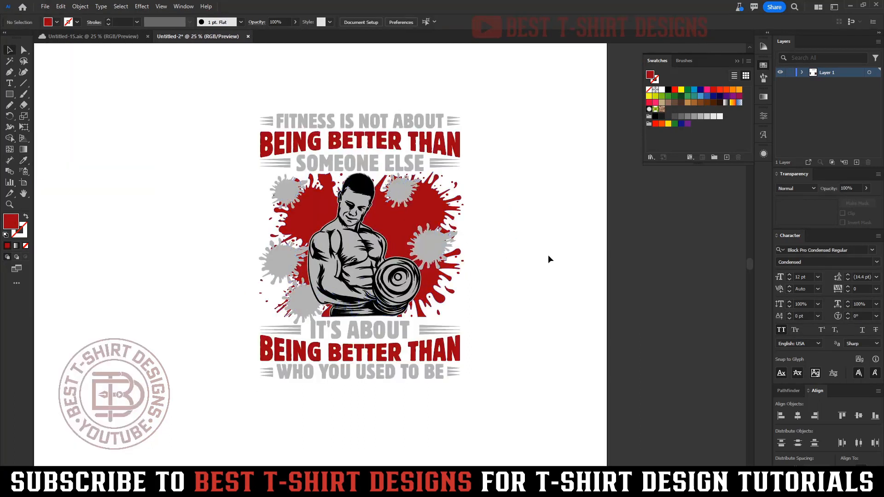
key(m)
drag(207, 82, 511, 433)
key(ctrl+shift+bracketleft)
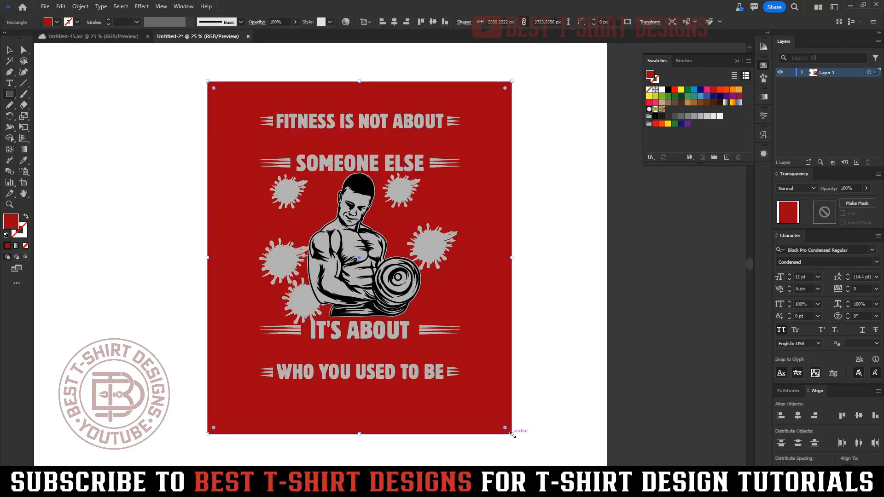
click(669, 90)
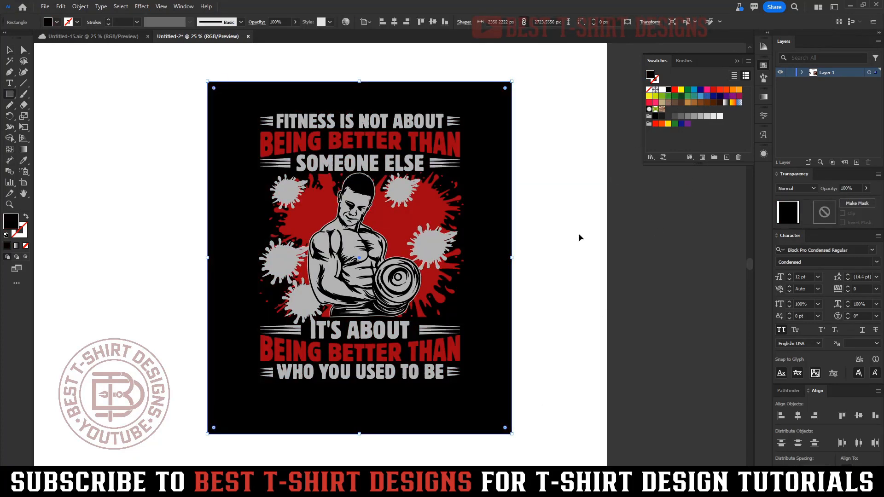
click(547, 251)
key(Escape)
key(v)
Step: Create an opacity mask for the splatter group and enter the mask for editing
key(ctrl+plus)
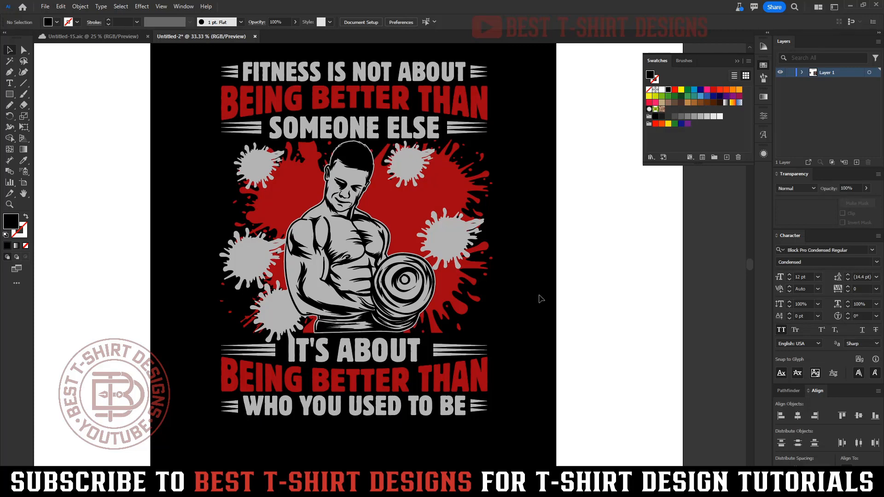
click(445, 232)
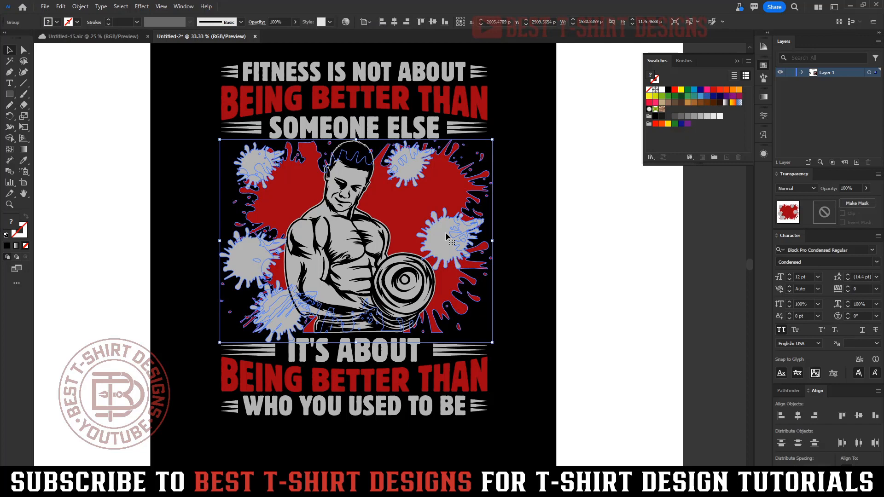
click(825, 212)
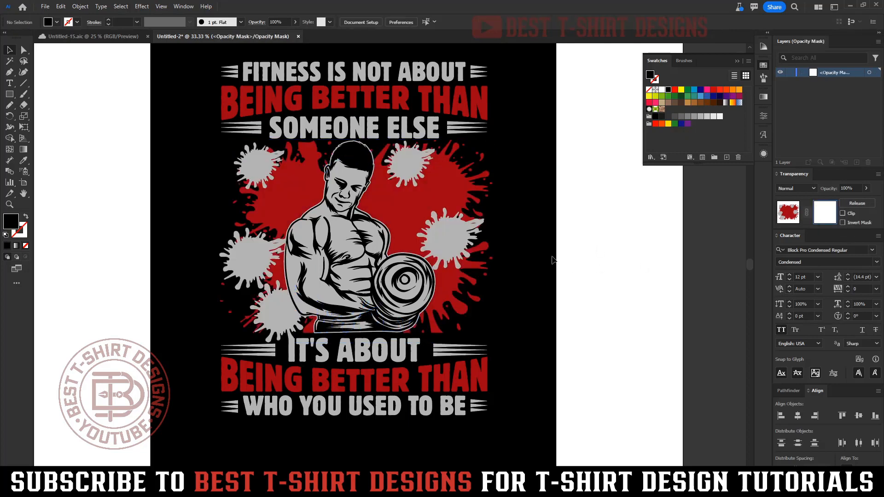
Step: Draw a thin black wedge with the Pen tool in the mask, running from the bodybuilder's chin past the splatter's right edge
click(9, 73)
click(507, 179)
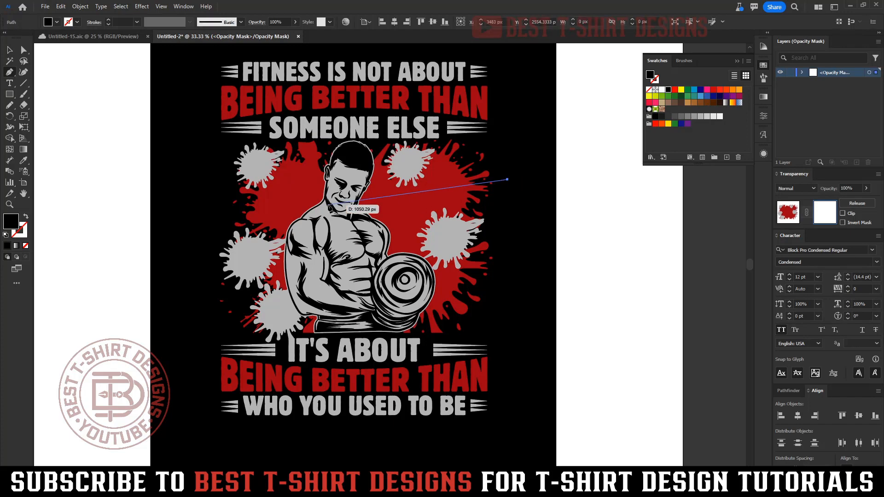
click(328, 205)
click(512, 186)
click(507, 180)
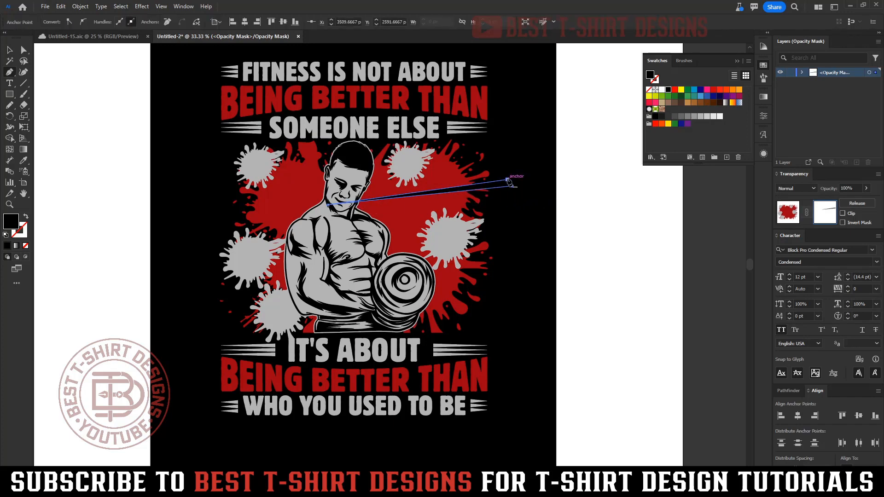
key(v)
click(524, 222)
Step: Duplicate the wedge down the right half of the splatter and place copies rotated 180° down the left half
drag(484, 187, 487, 221)
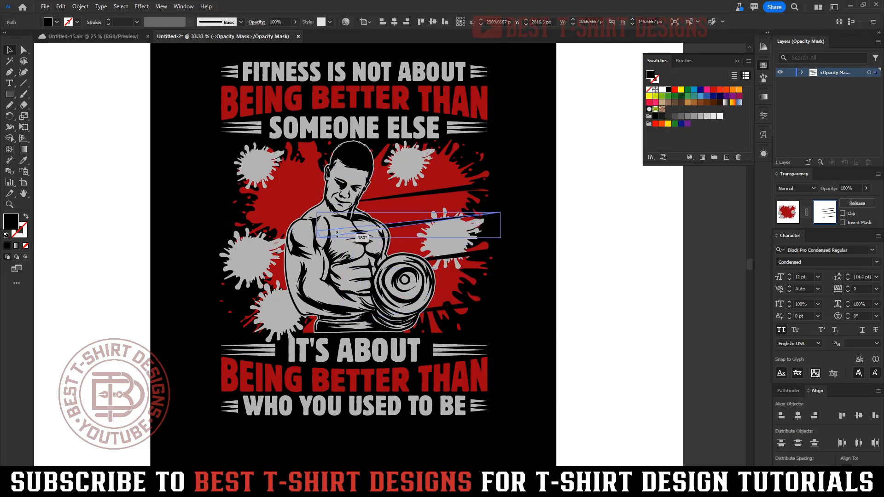
drag(388, 225, 520, 293)
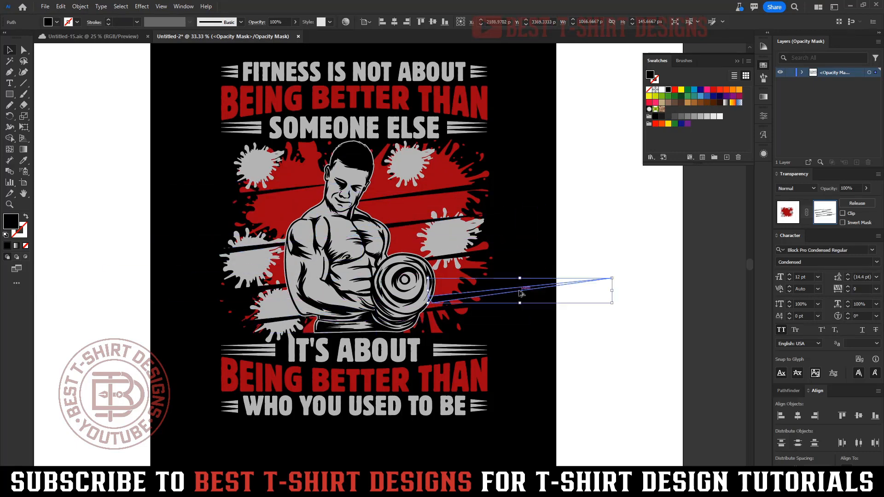
drag(620, 293, 506, 224)
mouse_move(559, 322)
mouse_down()
mouse_move(507, 264)
mouse_move(511, 277)
mouse_move(495, 191)
mouse_move(530, 262)
mouse_move(558, 276)
mouse_move(401, 277)
mouse_move(294, 207)
mouse_move(322, 221)
mouse_move(350, 217)
mouse_move(413, 262)
mouse_up()
Step: Add diagonal copies of the wedge to the mask so they cross the existing cuts on both sides of the bodybuilder
key(shift+e)
key(v)
drag(368, 240, 331, 324)
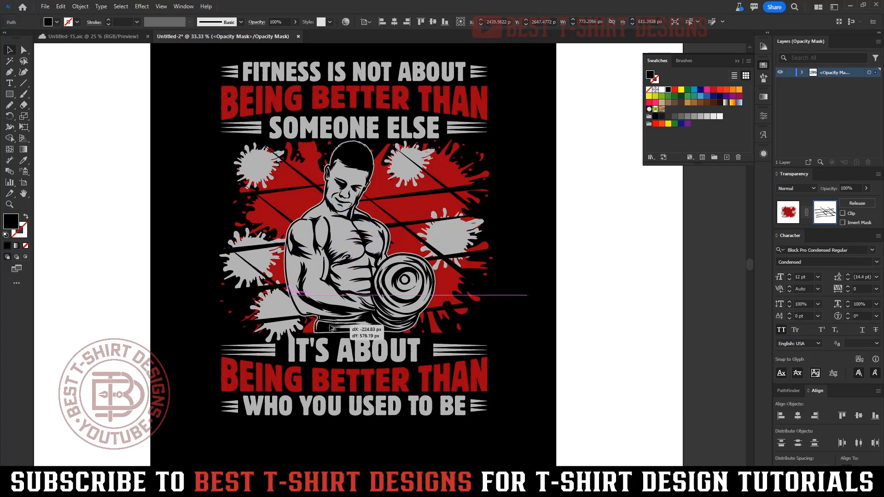
click(548, 310)
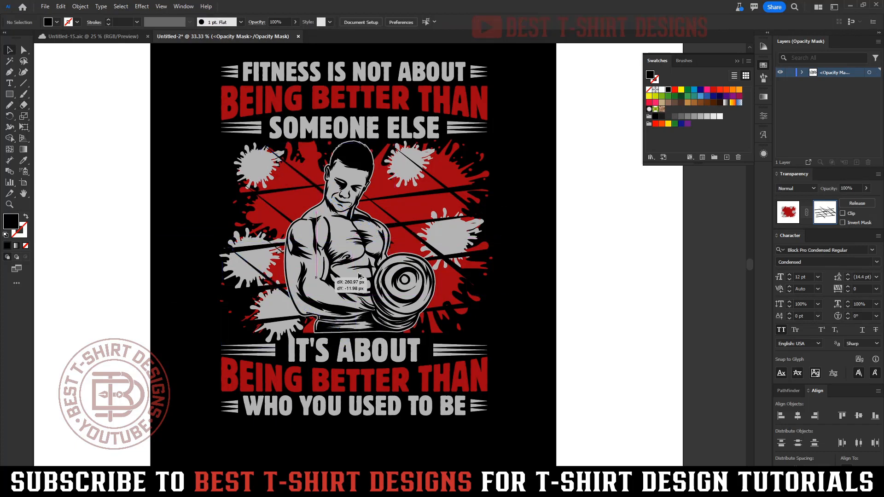
Step: Undo the last wedge copy, add reflected near-horizontal wedges at the bodybuilder's shoulder level, and leave the opacity mask
key(ctrl+z)
drag(585, 275, 580, 228)
drag(557, 276, 291, 215)
key(o)
click(444, 302)
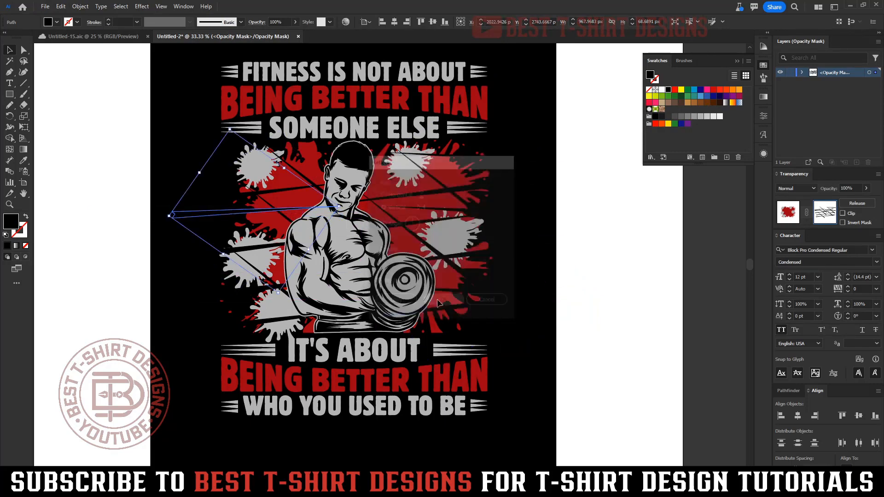
click(534, 276)
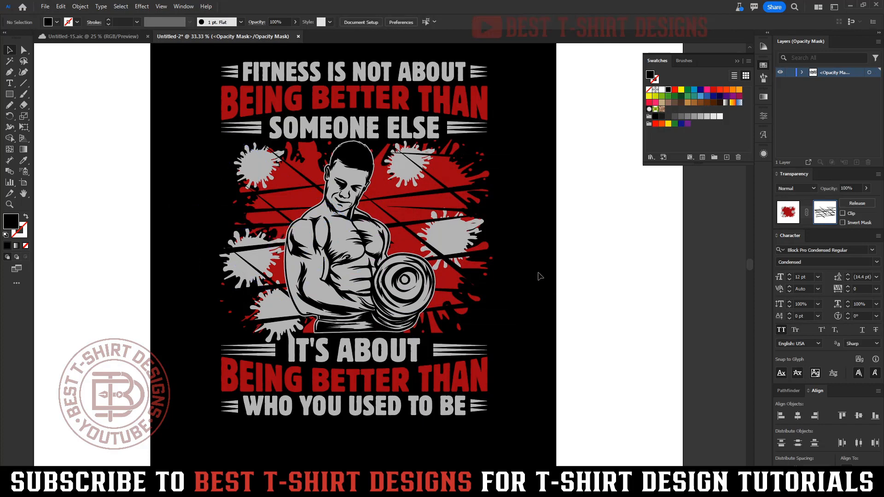
click(790, 211)
click(554, 264)
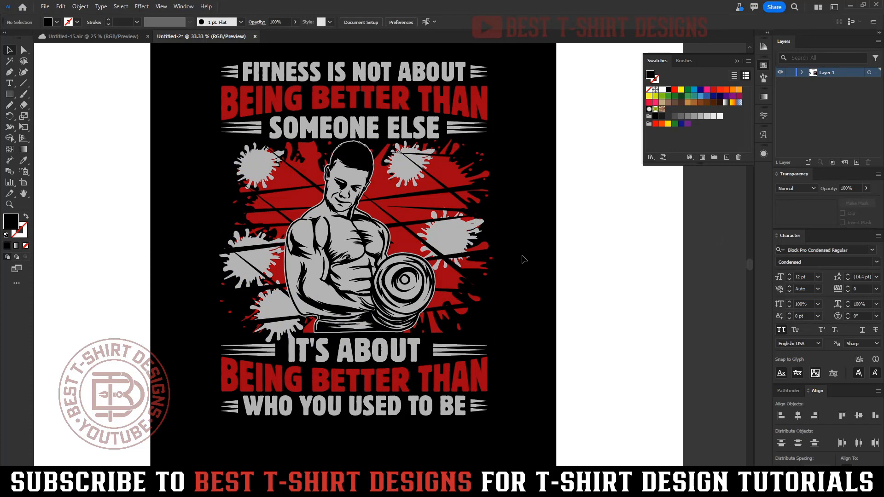
scroll(464, 242, down, 1)
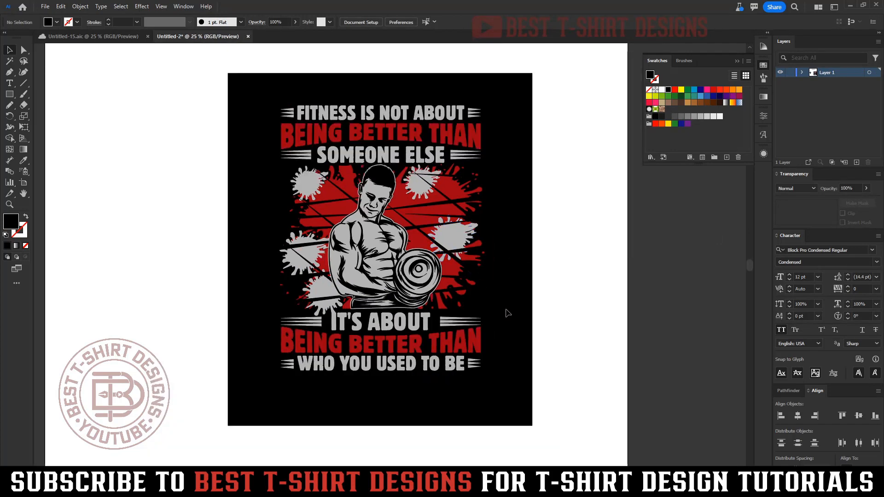
drag(259, 91, 532, 407)
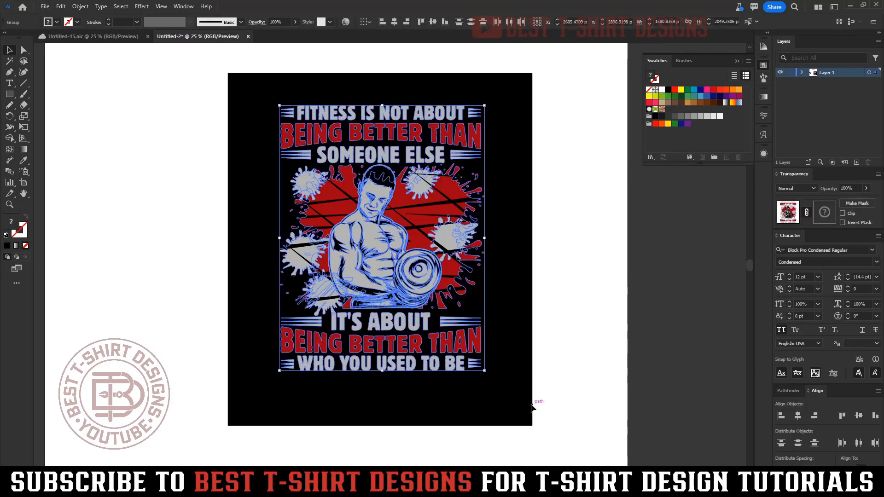
click(535, 325)
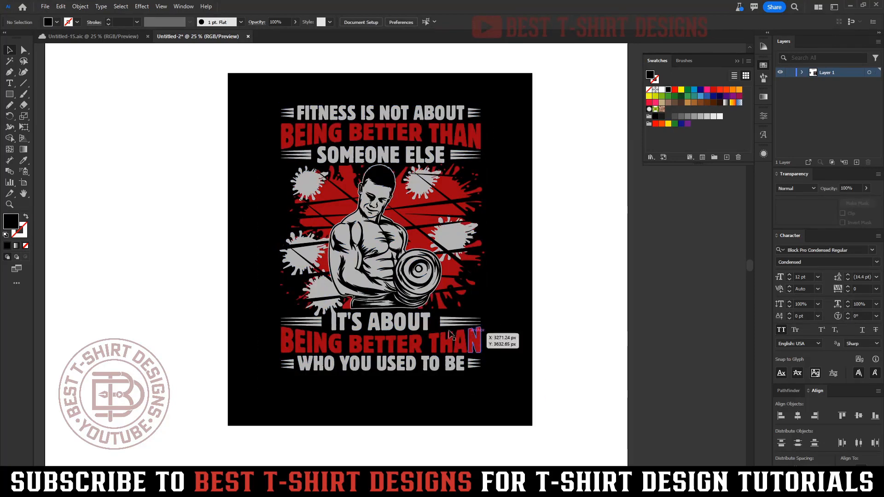
Step: Draw a flat black rectangle of about 1872 by 192 px and place it just above the black background
scroll(150, 210, up, 3)
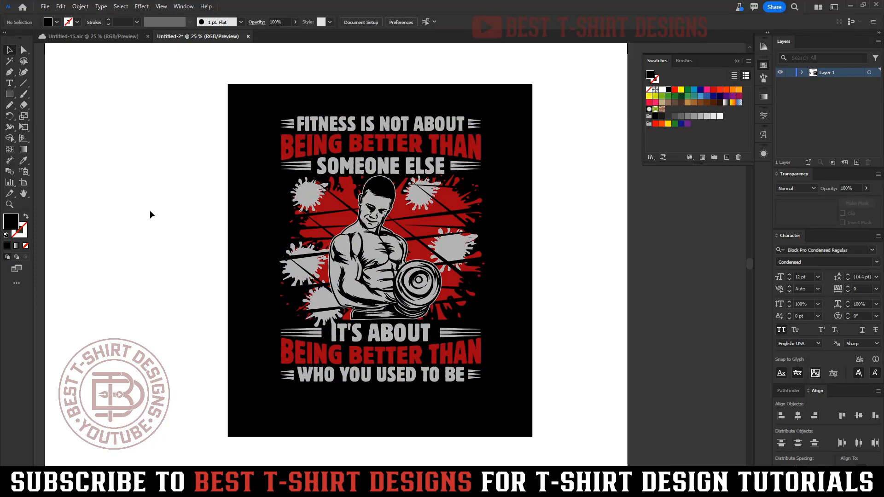
scroll(389, 119, up, 1)
scroll(396, 129, up, 3)
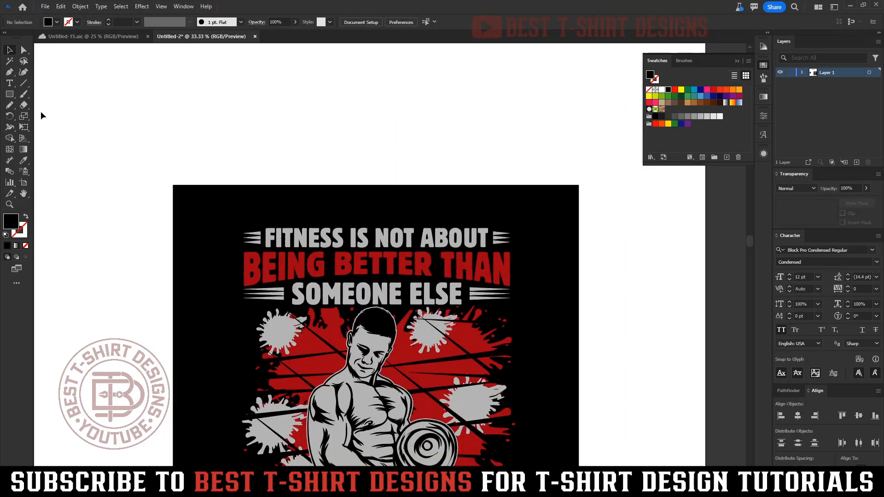
drag(226, 152, 550, 185)
key(v)
drag(466, 166, 463, 157)
Step: Apply a linear white-to-black gradient to the flat rectangle and turn it vertical at -90°, with white on top
click(764, 97)
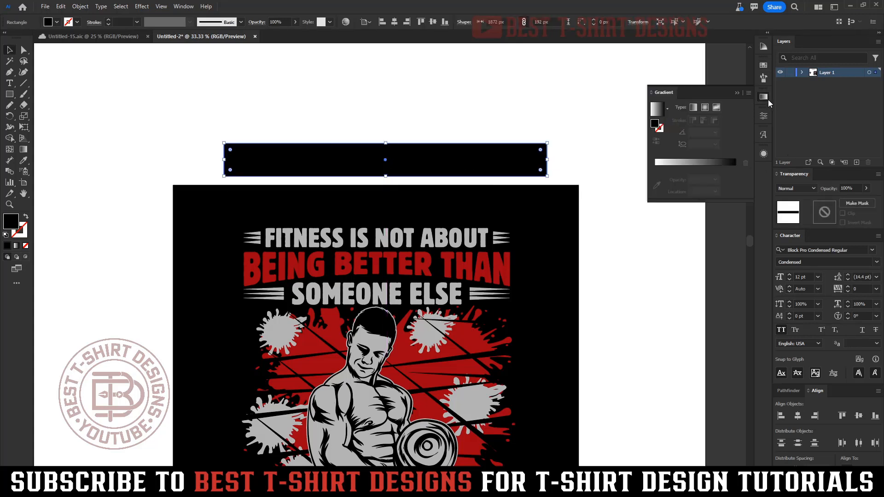
click(699, 163)
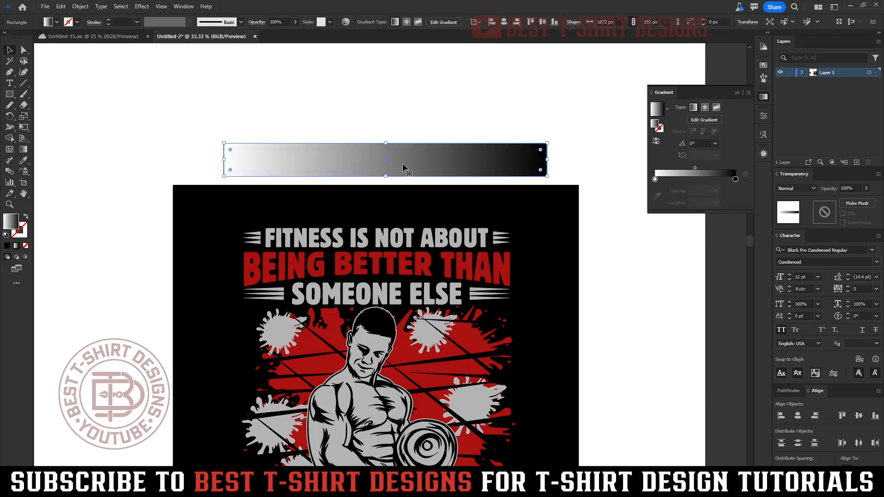
key(g)
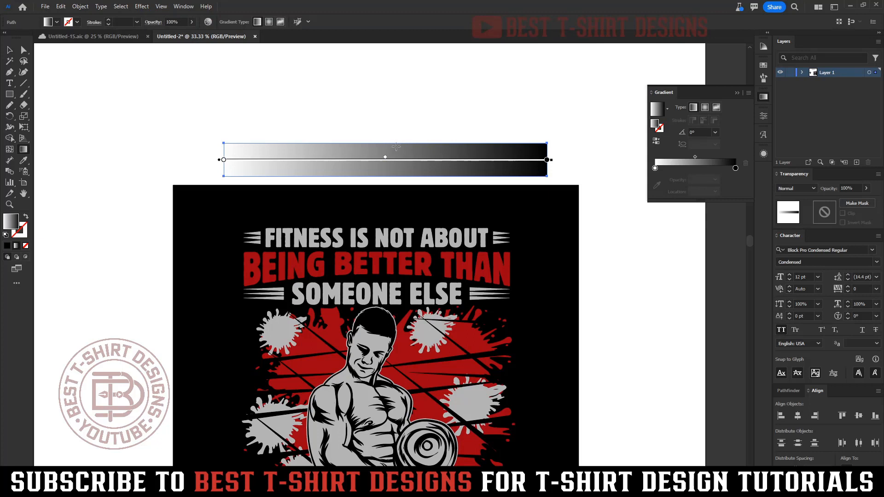
mouse_move(397, 174)
mouse_down()
mouse_move(405, 144)
mouse_move(395, 148)
mouse_move(406, 159)
mouse_up()
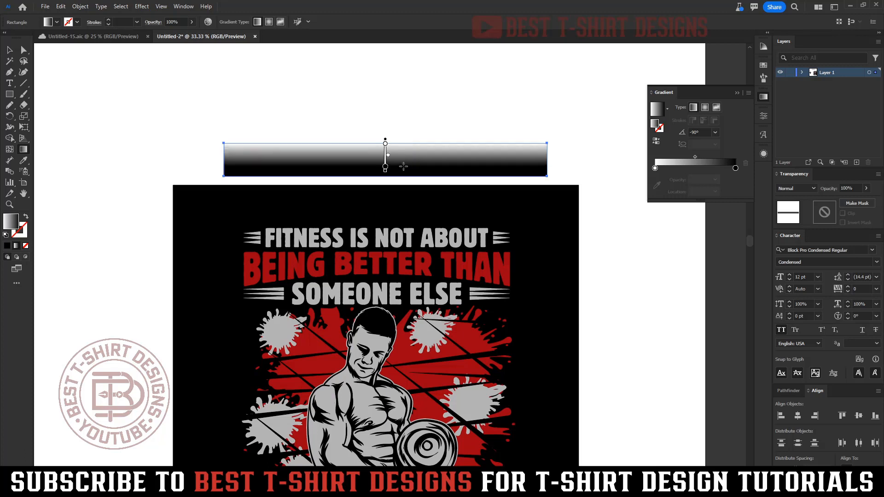
Step: Move the gradient rectangle slightly further away from the black background
key(v)
drag(413, 166, 401, 146)
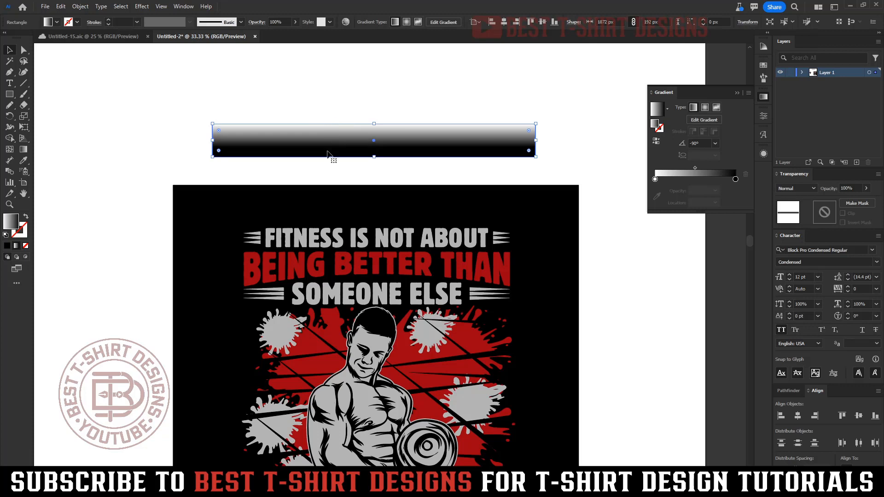
Step: Try a Color Halftone with a 25-pixel maximum radius and all channels at 50° on the gradient rectangle, and undo it
click(141, 8)
mouse_move(238, 183)
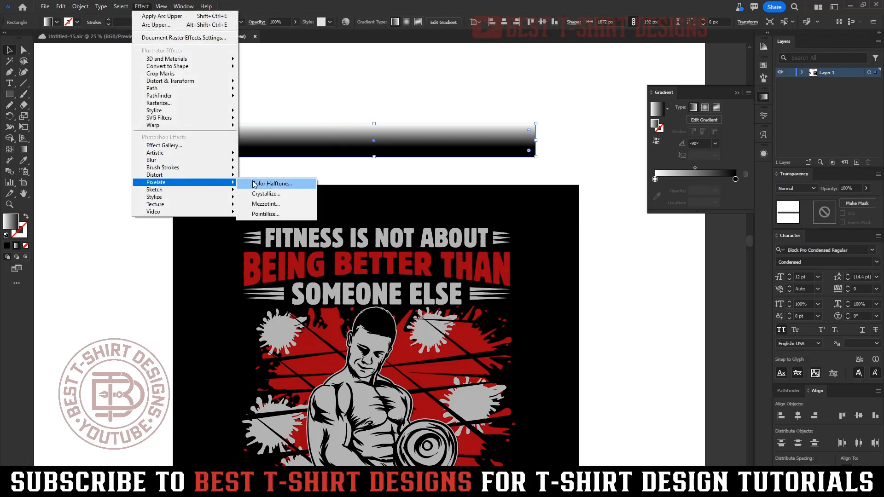
click(272, 183)
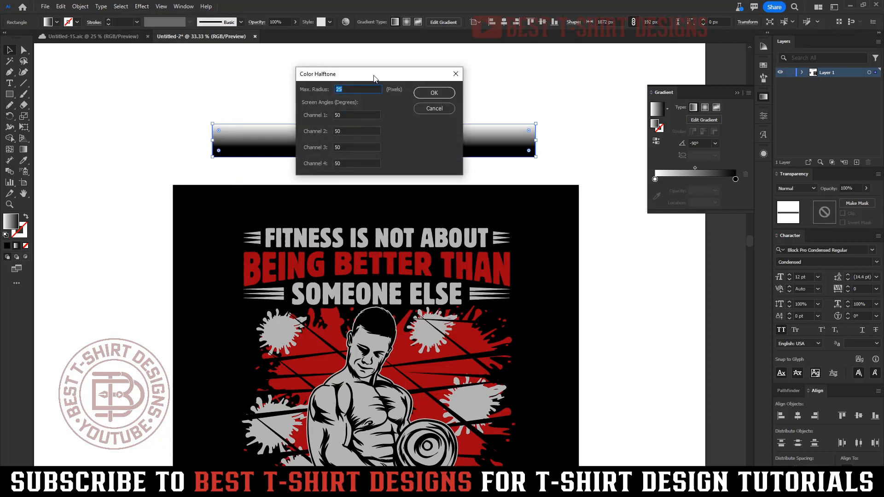
drag(374, 78, 472, 179)
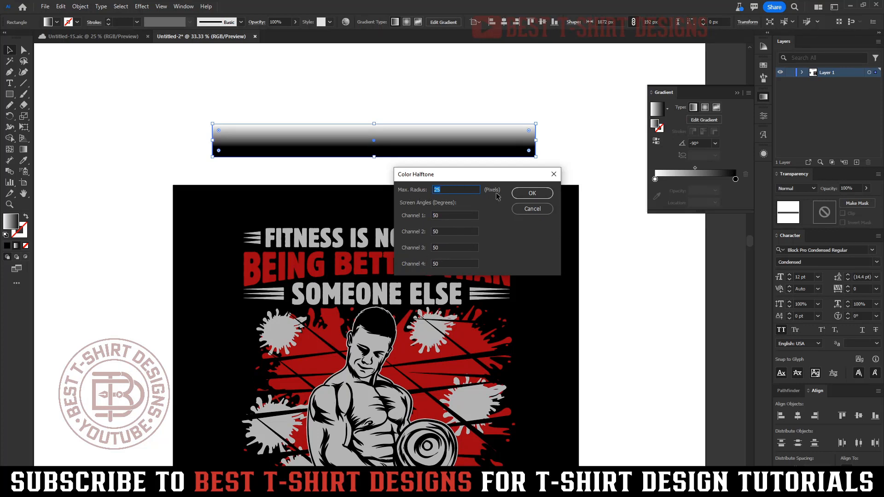
click(533, 194)
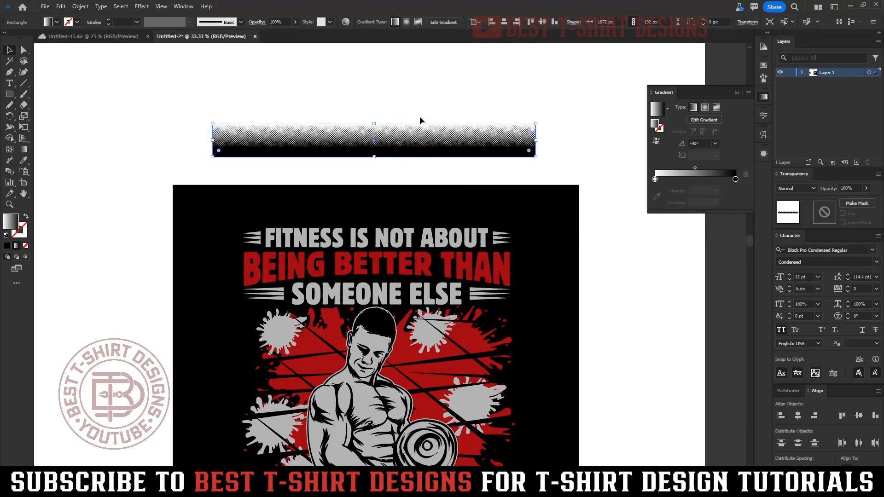
key(ctrl+z)
Step: Apply Color Halftone to the gradient rectangle with a larger maximum radius and all four channel angles at 50°
click(138, 9)
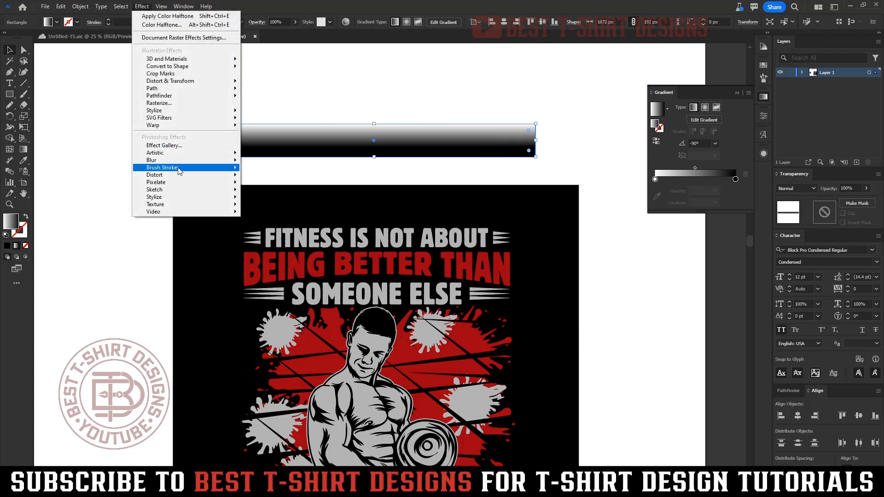
mouse_move(194, 182)
click(267, 185)
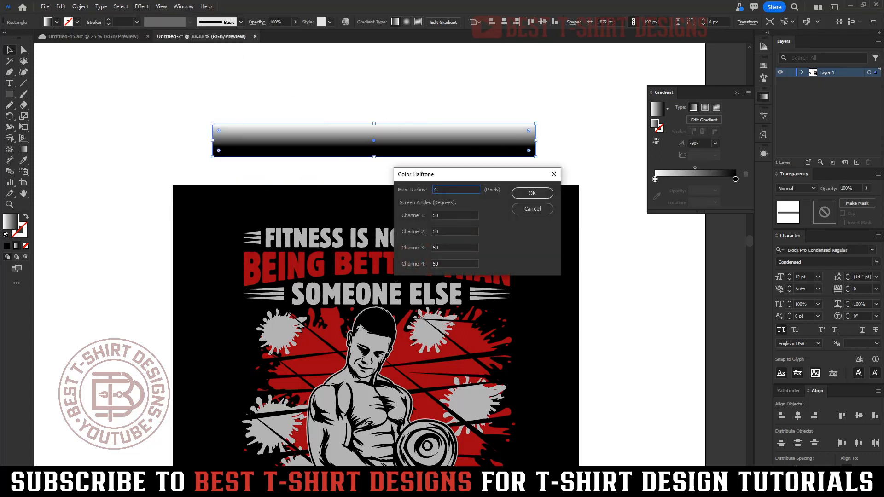
click(532, 193)
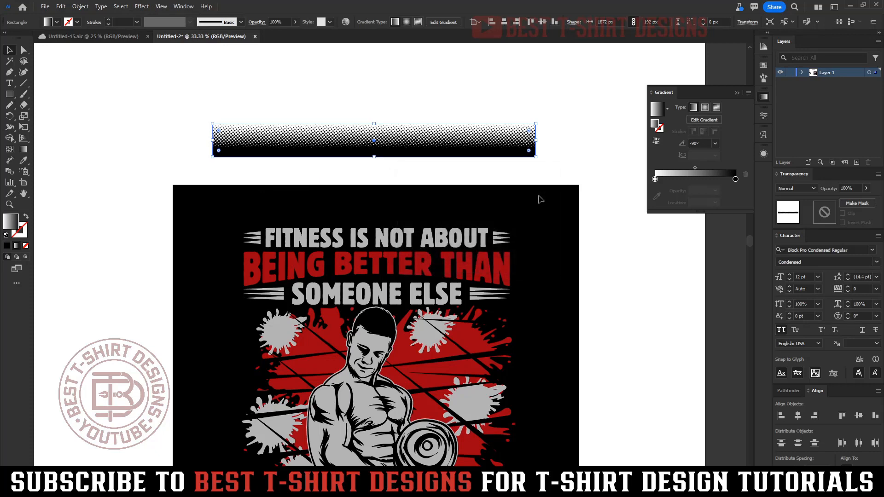
click(328, 180)
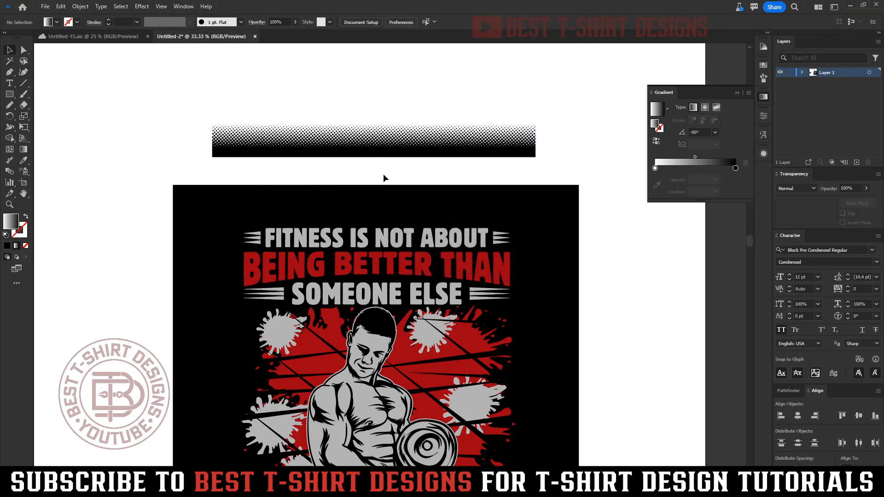
scroll(335, 110, up, 2)
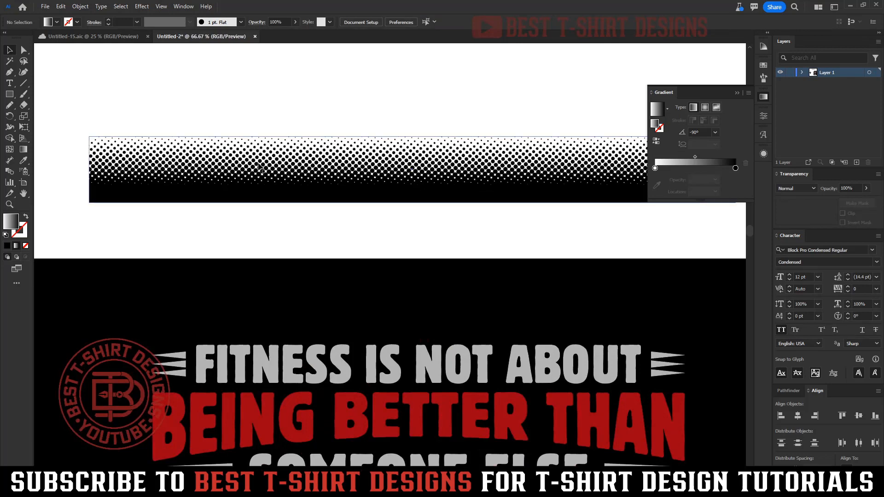
scroll(276, 165, down, 2)
click(328, 129)
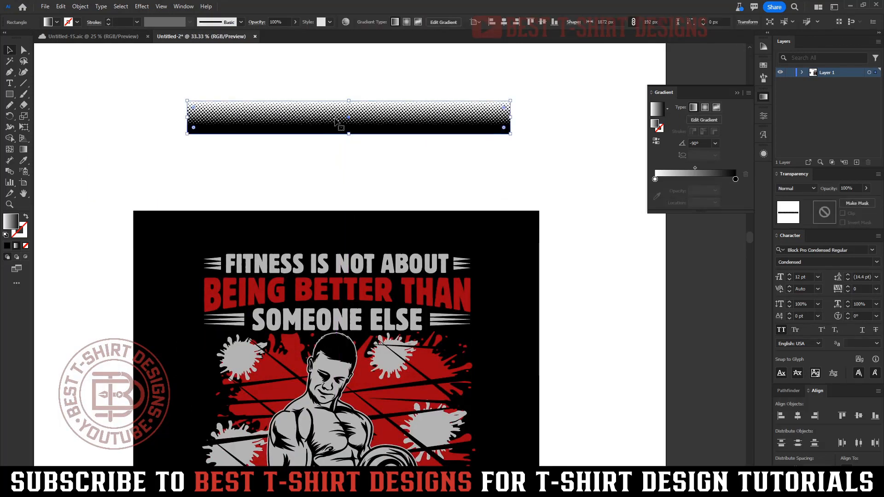
scroll(336, 81, up, 2)
scroll(380, 213, down, 1)
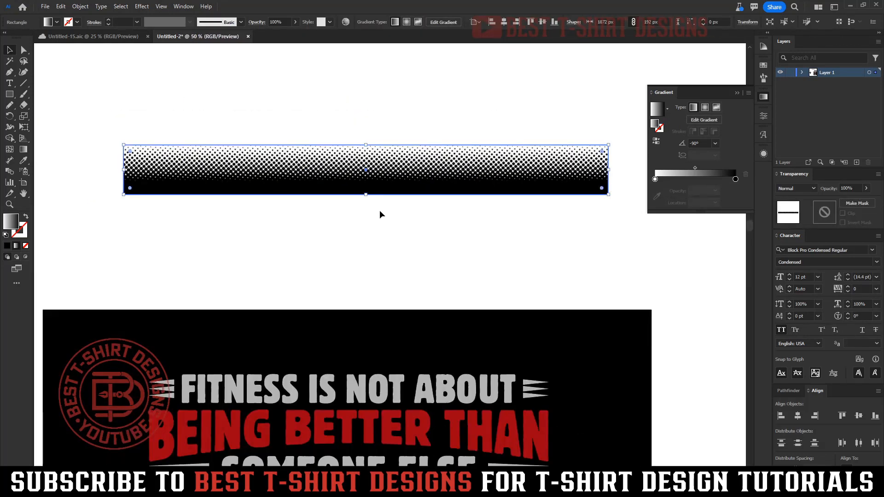
Step: Try expanding the halftone bar's appearance and giving it a plain red fill, and undo both changes
click(80, 6)
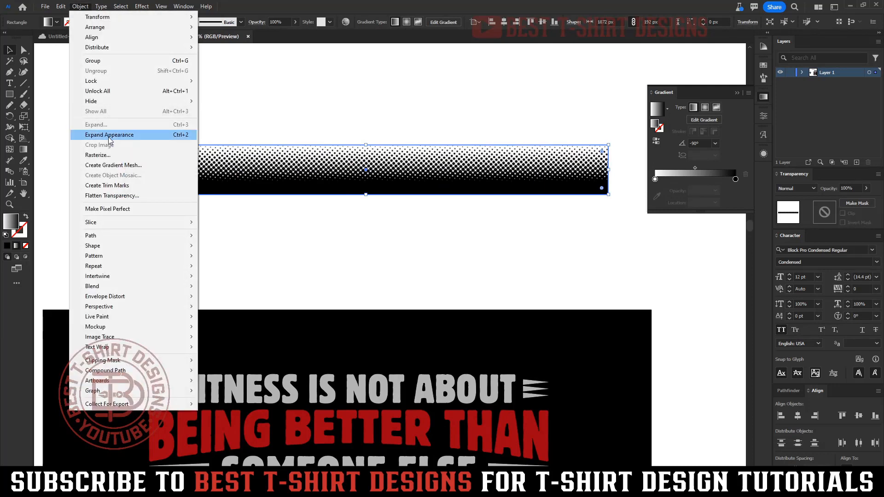
click(109, 136)
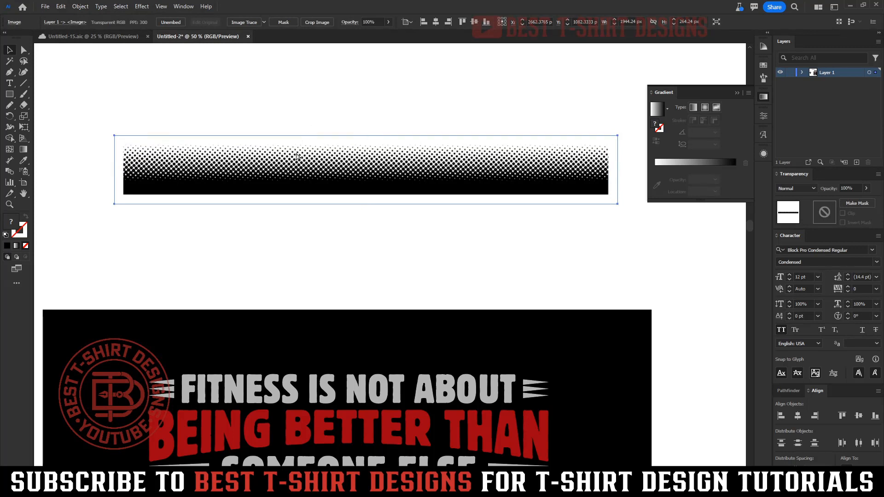
click(306, 188)
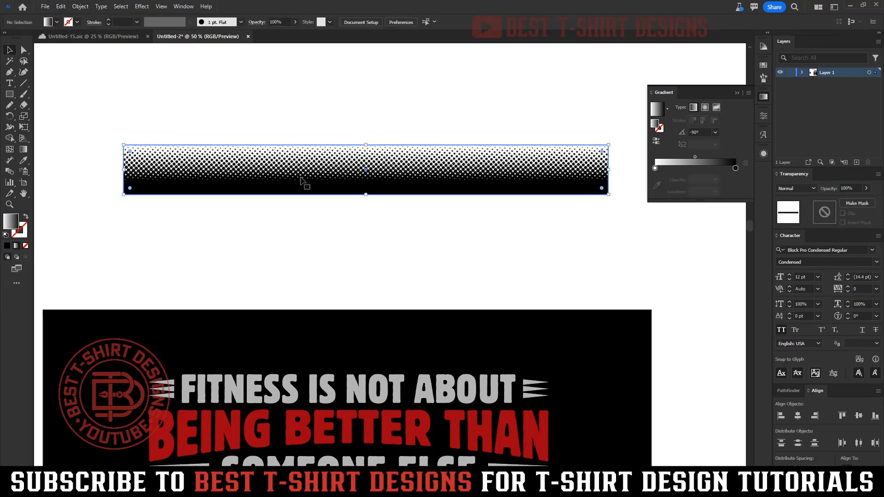
click(56, 22)
click(76, 38)
click(161, 70)
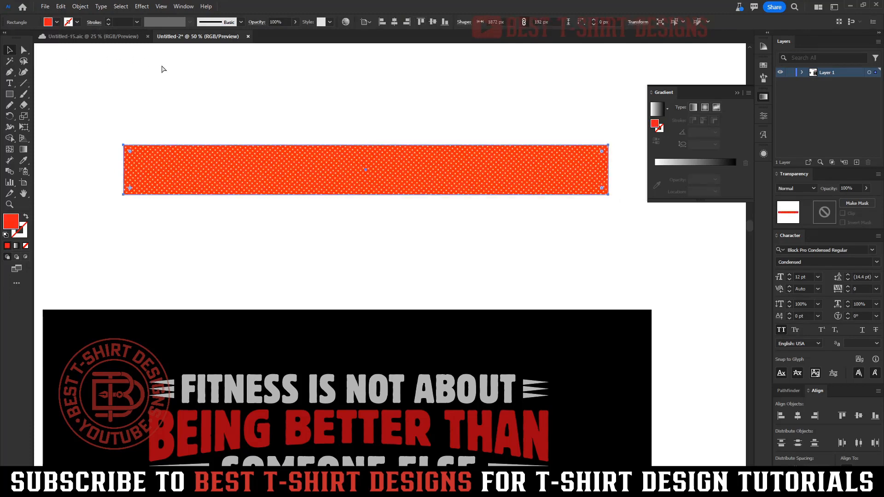
key(ctrl+z)
Step: Expand the halftone bar's appearance into an image and trace it with the Silhouettes preset
click(82, 7)
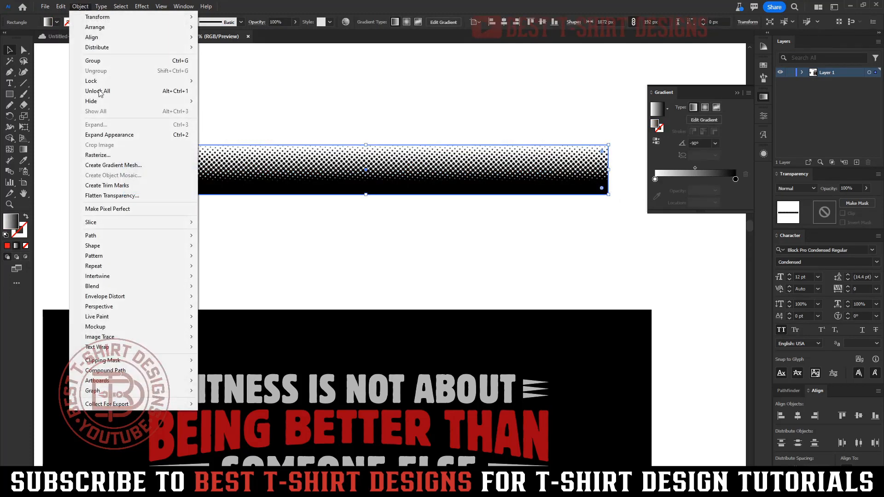
click(109, 135)
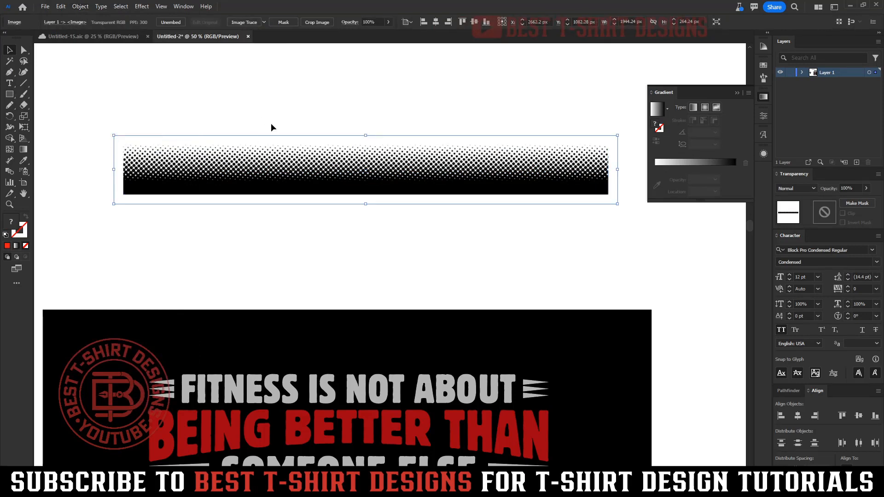
click(265, 22)
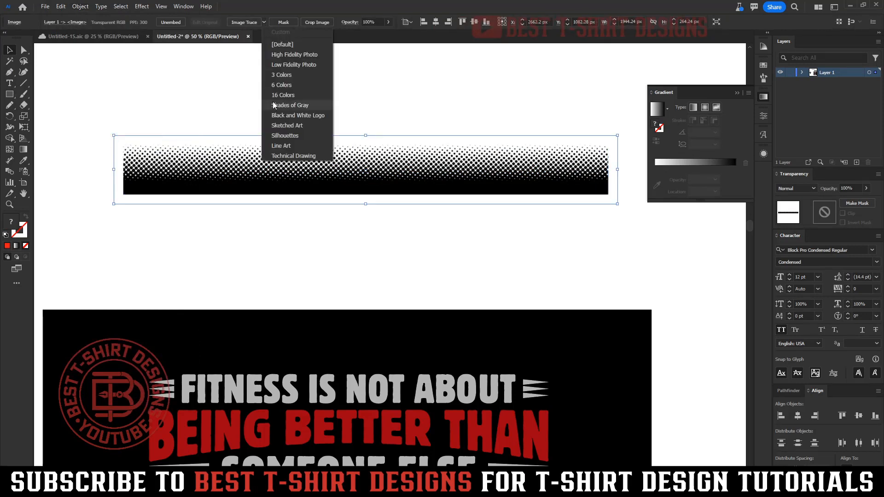
click(279, 136)
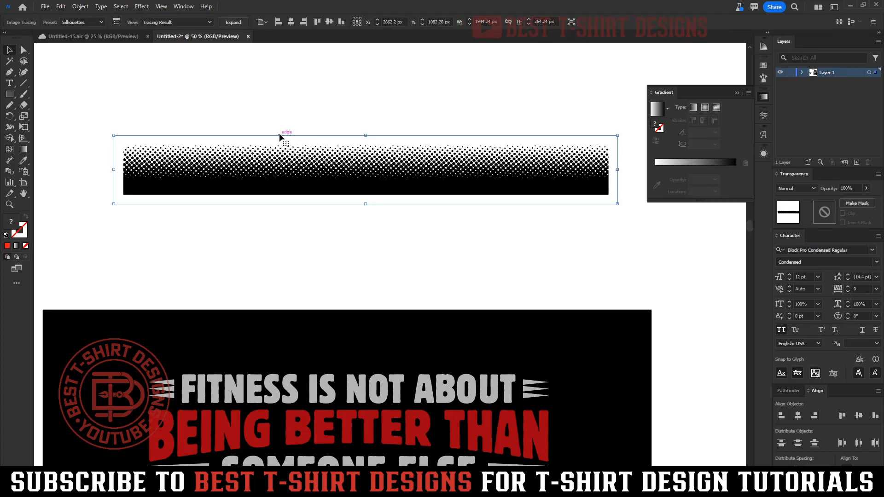
Step: Set the Image Trace threshold of the halftone bar to 156 and expand the tracing into vector shapes
click(116, 22)
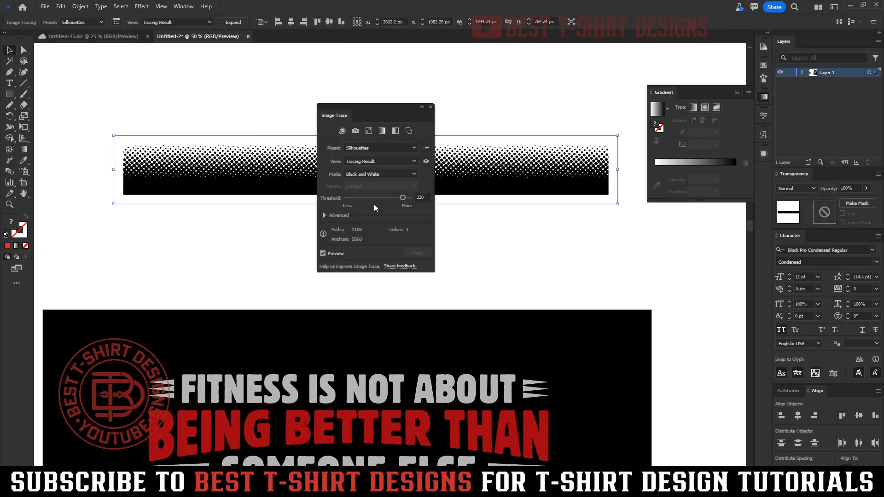
click(385, 197)
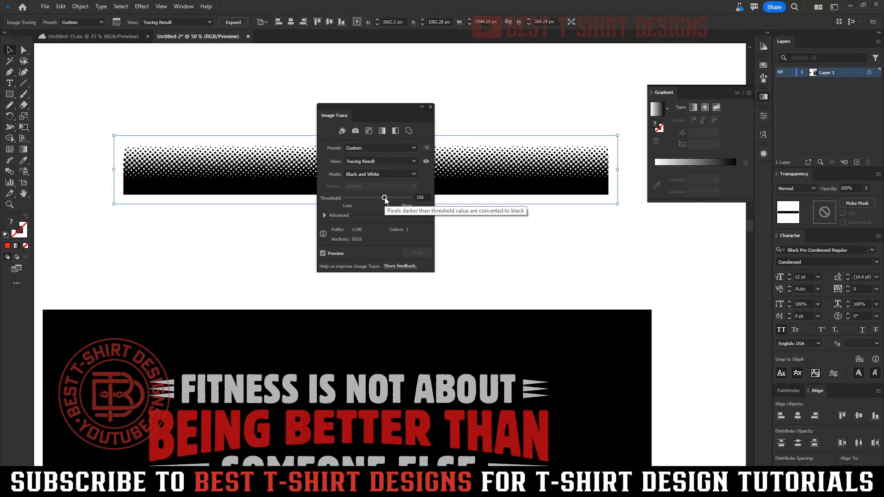
click(431, 107)
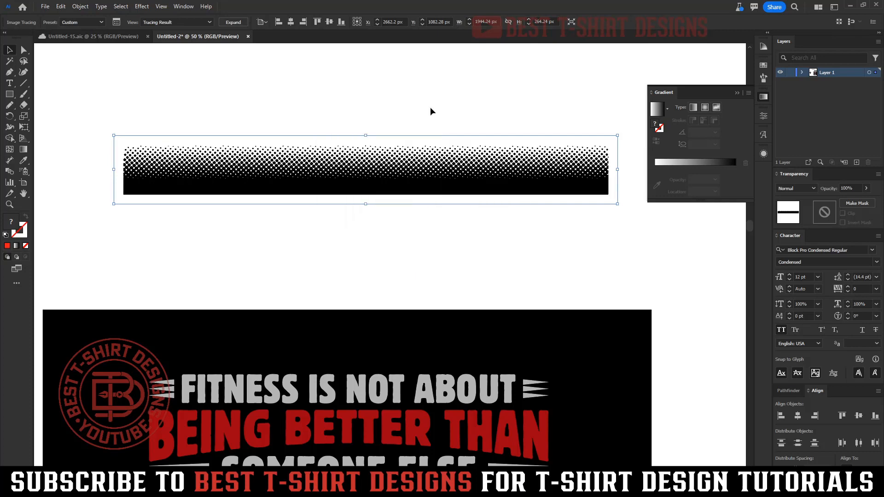
click(233, 22)
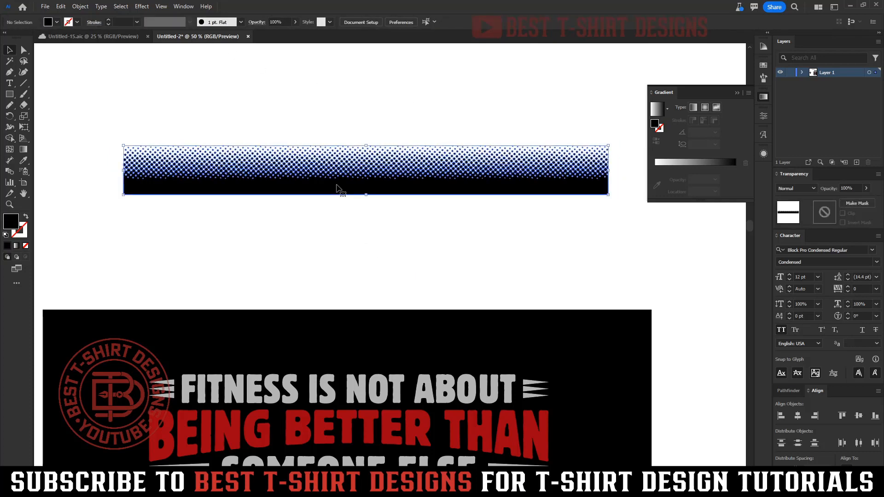
Step: Move the black vector halftone bar down onto the red "BEING BETTER THAN" line below the bodybuilder
click(764, 65)
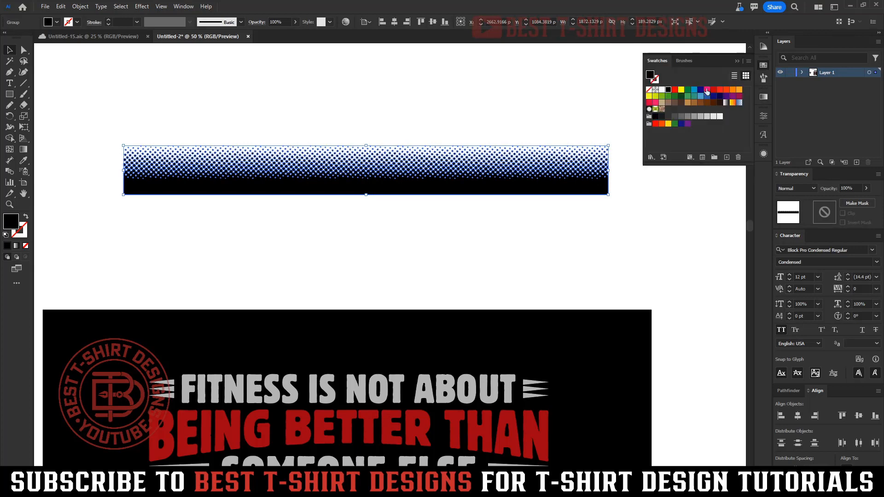
click(765, 67)
key(ctrl+minus)
click(415, 144)
drag(408, 144, 417, 375)
key(ctrl+plus)
key(ctrl+plus)
key(ctrl+plus)
key(ctrl+plus)
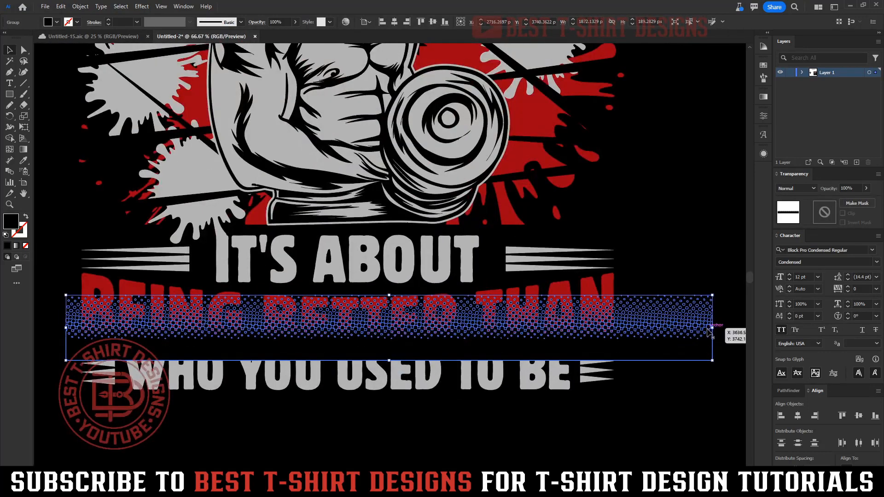
Step: Scale the halftone bar proportionally to about 1356 by 137 px and place it over "WHO YOU USED TO BE"
drag(713, 328, 627, 336)
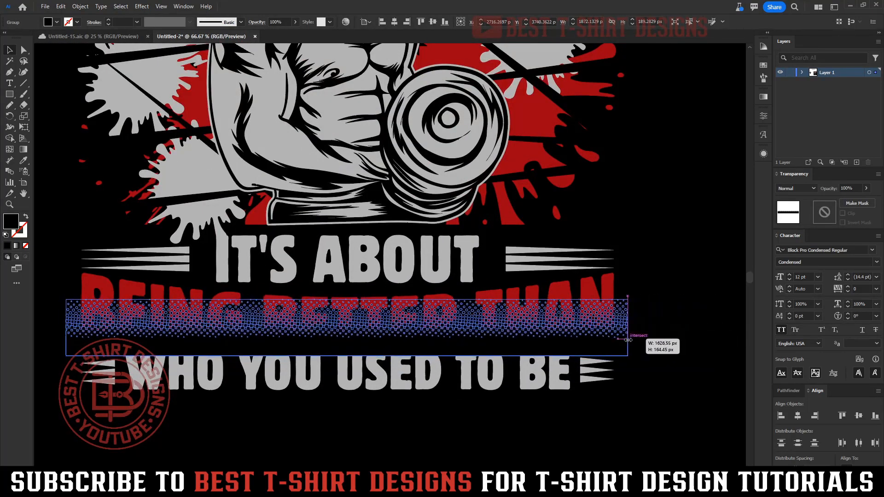
click(671, 326)
drag(573, 323, 580, 382)
click(460, 420)
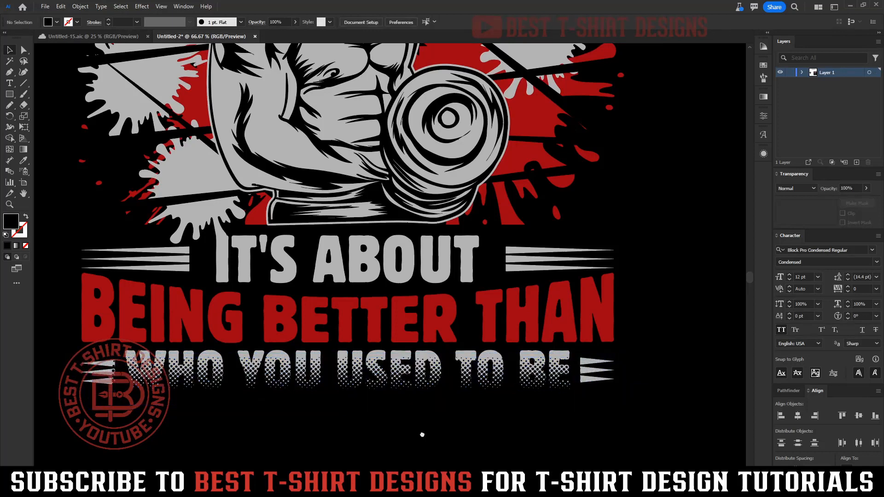
Step: Adjust the halftone bar's height position so its dots fade out the lower part of "WHO YOU USED TO BE"
drag(421, 435, 435, 354)
drag(405, 299, 405, 313)
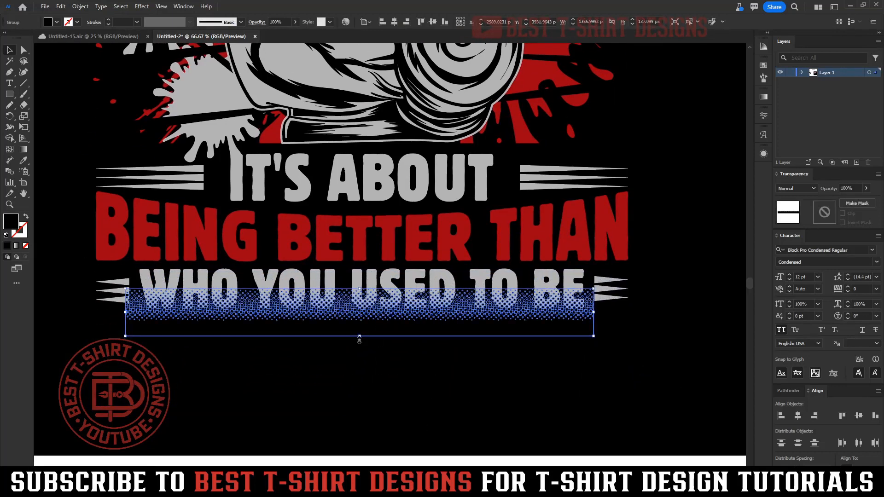
click(428, 340)
drag(428, 340, 421, 313)
click(469, 367)
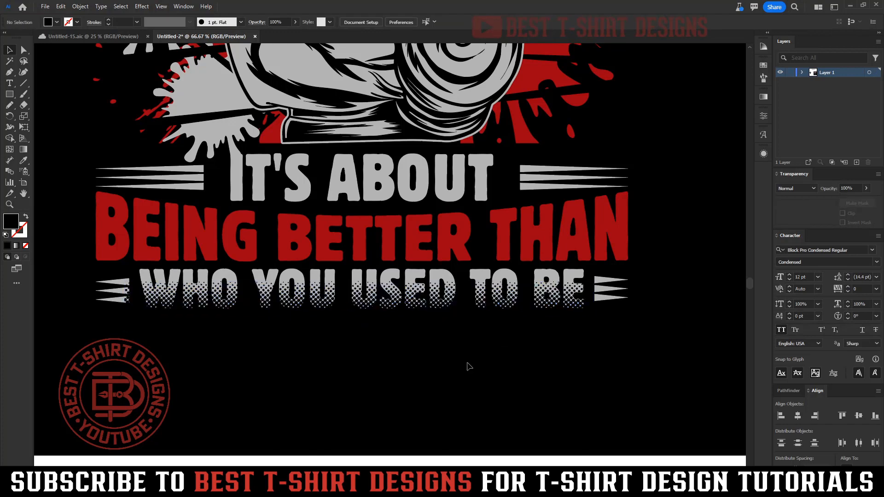
Step: Duplicate the "WHO YOU USED TO BE" lettering in place and give the copy the dark red of the line above
scroll(413, 276, up, 1)
click(413, 277)
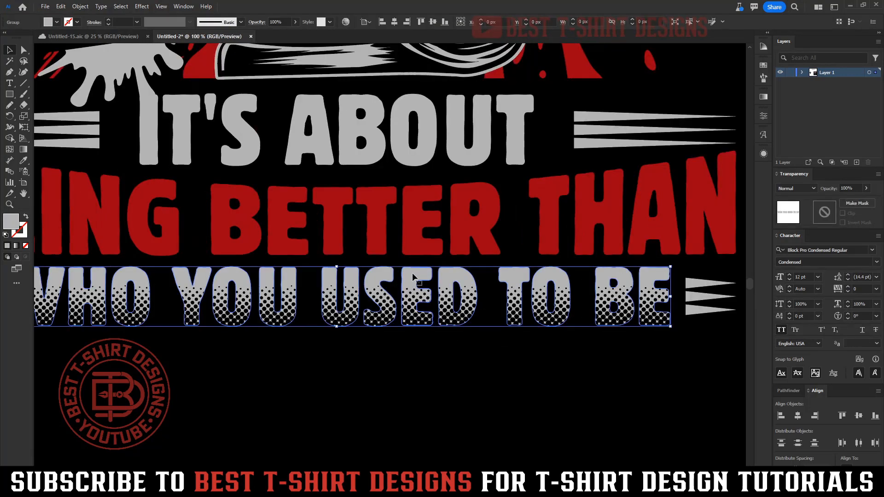
key(ctrl)
key(i)
click(407, 198)
key(v)
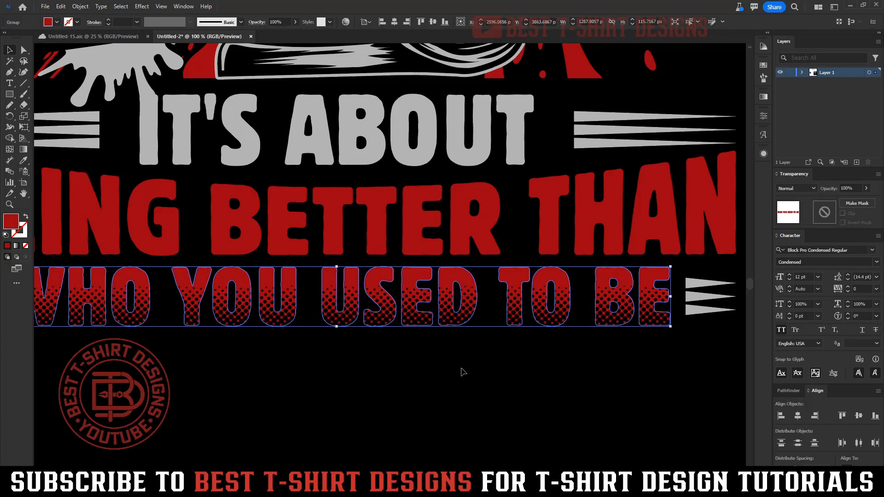
Step: Turn the copy's dark red fill into a 5 pt stroke around the grey letters and save the document
key(shift+x)
scroll(126, 21, up, 4)
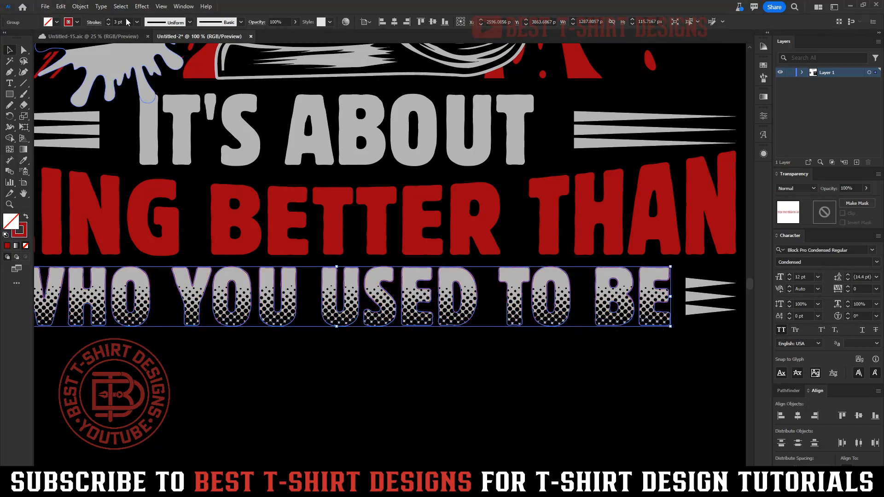
scroll(127, 22, up, 1)
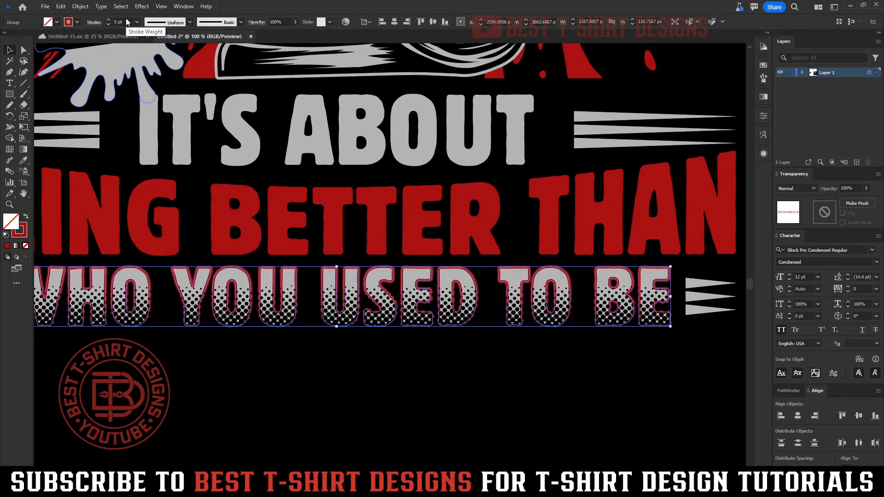
click(420, 351)
click(428, 361)
key(ctrl+s)
scroll(403, 268, up, 3)
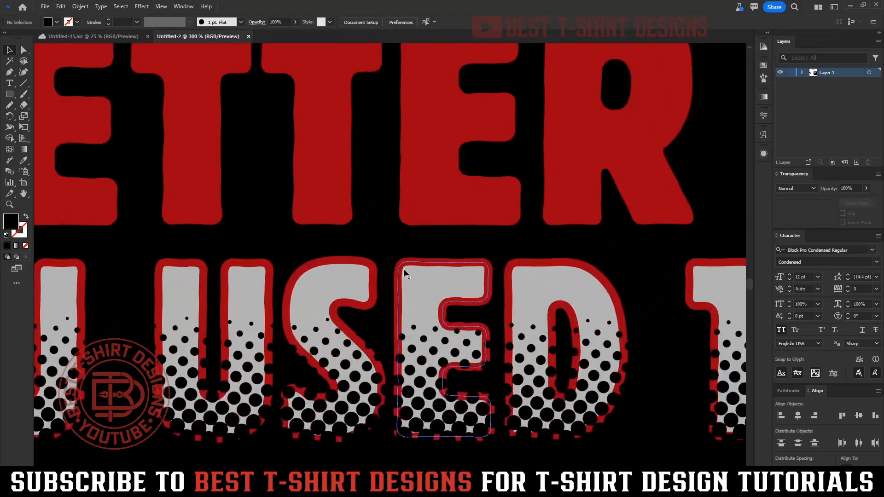
Step: Cut the halftone bar from over "WHO YOU USED TO BE"
click(427, 285)
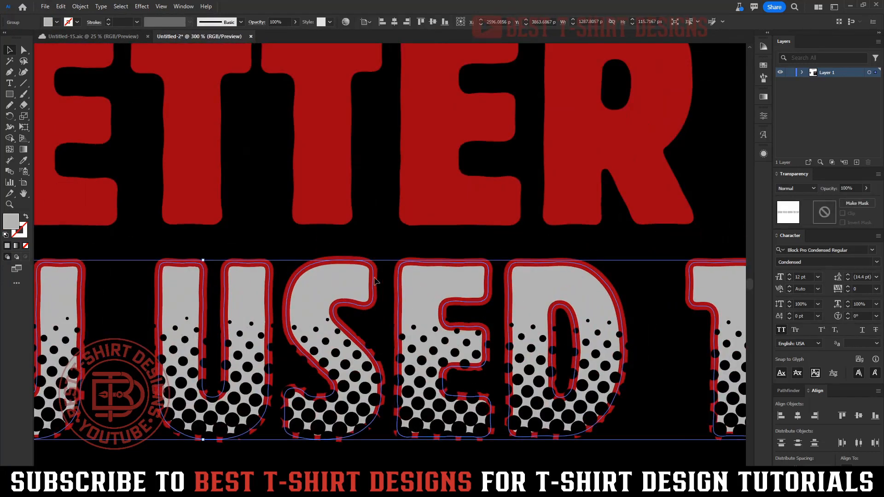
click(367, 241)
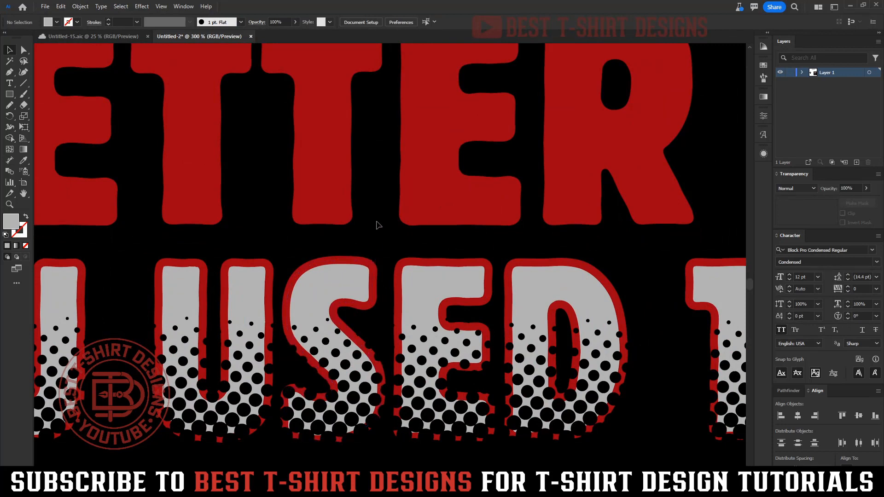
scroll(375, 223, down, 2)
click(407, 287)
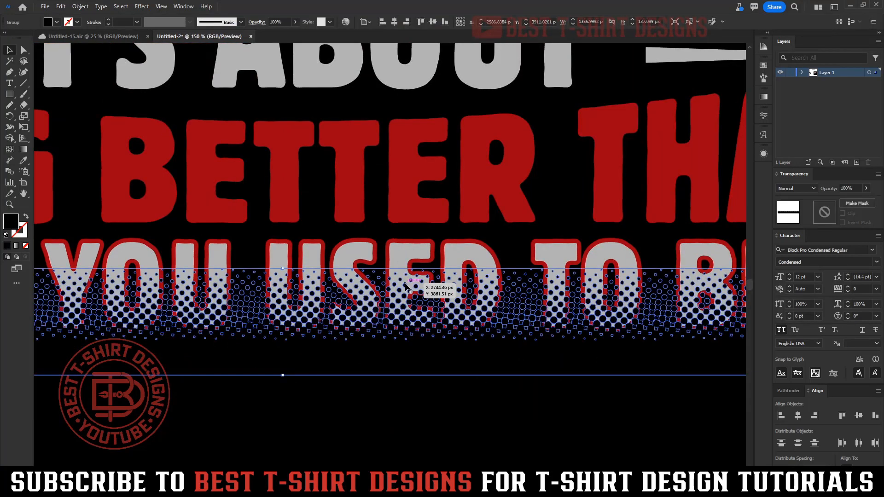
key(Delete)
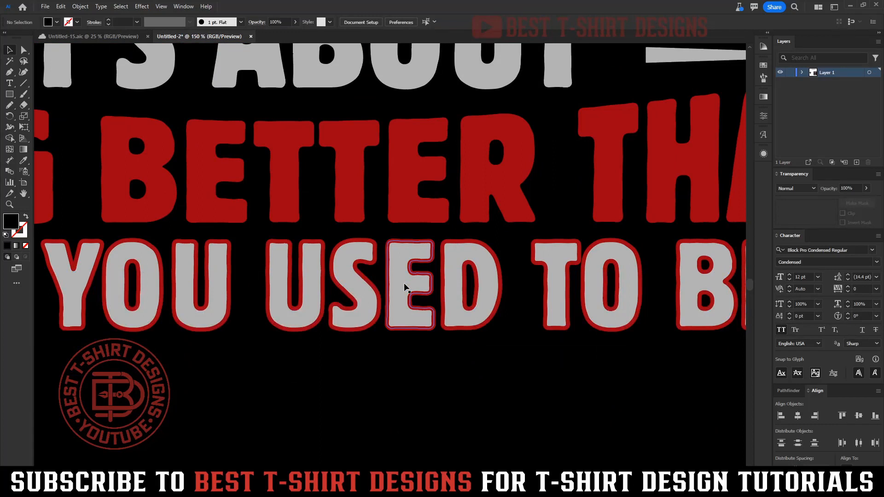
Step: Add an opacity mask with Clip off to the grey "WHO YOU USED TO BE" lettering, paste the halftone bar in place inside it and exit the mask
click(404, 283)
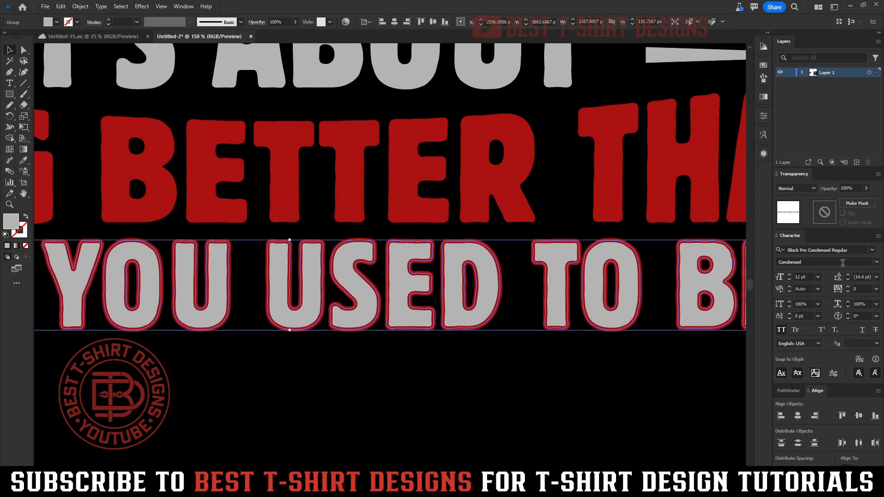
click(825, 212)
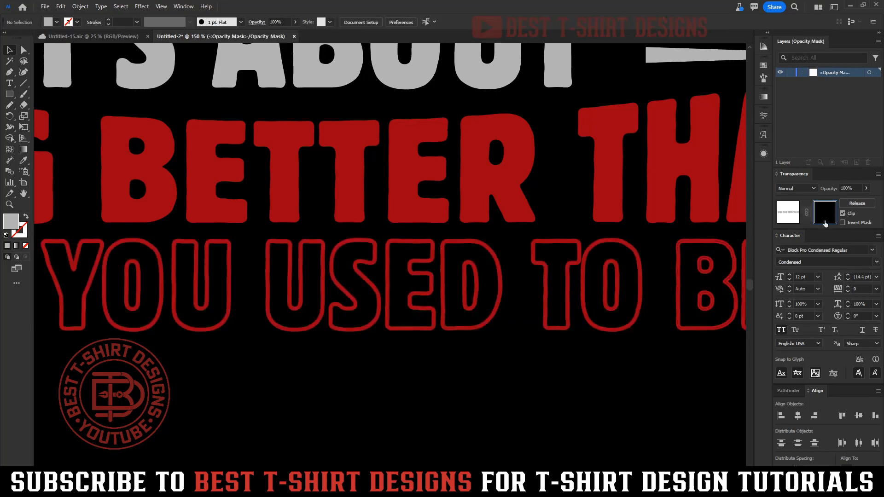
click(842, 214)
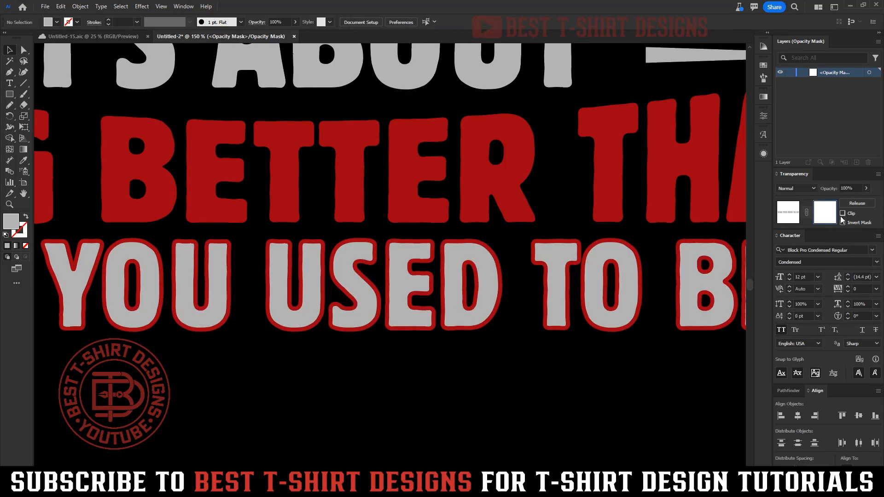
key(ctrl+f)
click(408, 392)
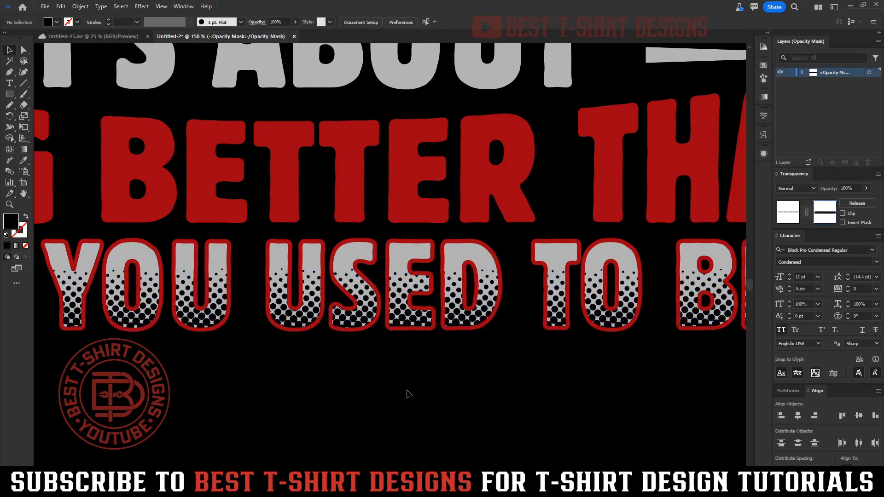
scroll(335, 337, down, 2)
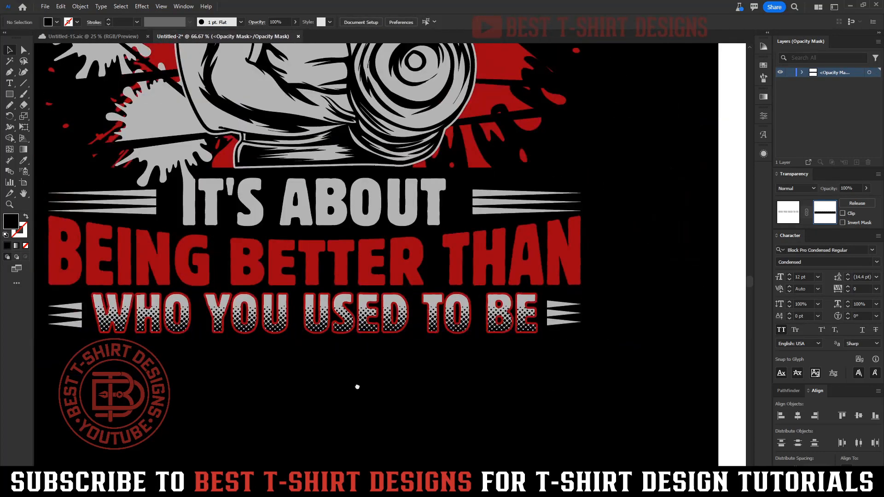
drag(357, 385, 403, 383)
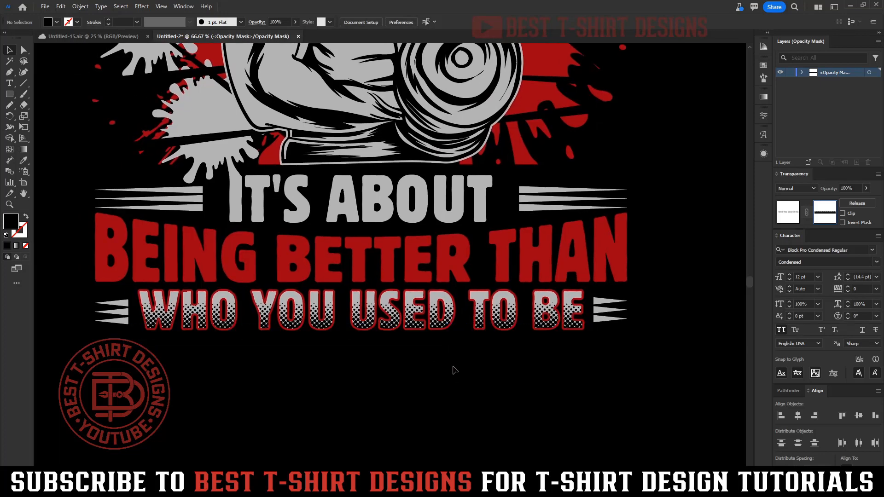
click(450, 345)
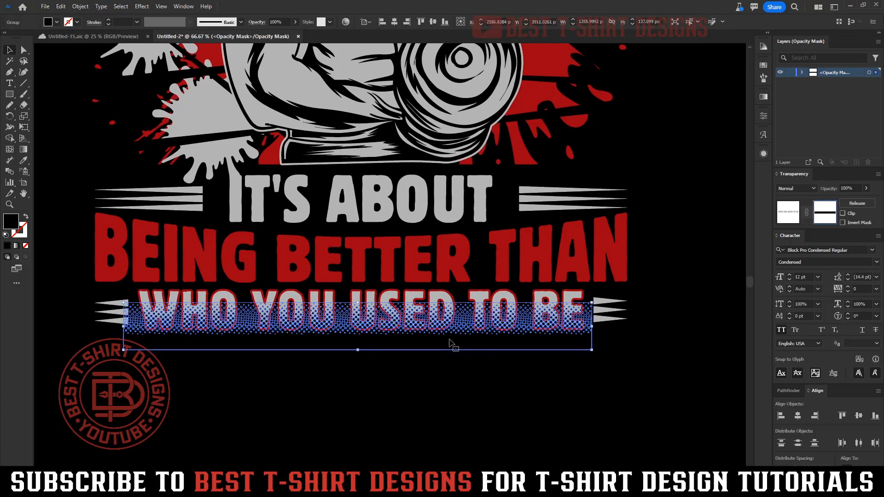
click(788, 214)
click(486, 351)
Step: Recolour the outline around "WHO YOU USED TO BE" with the grey of "IT'S ABOUT" as a 5 pt stroke without fill
click(484, 329)
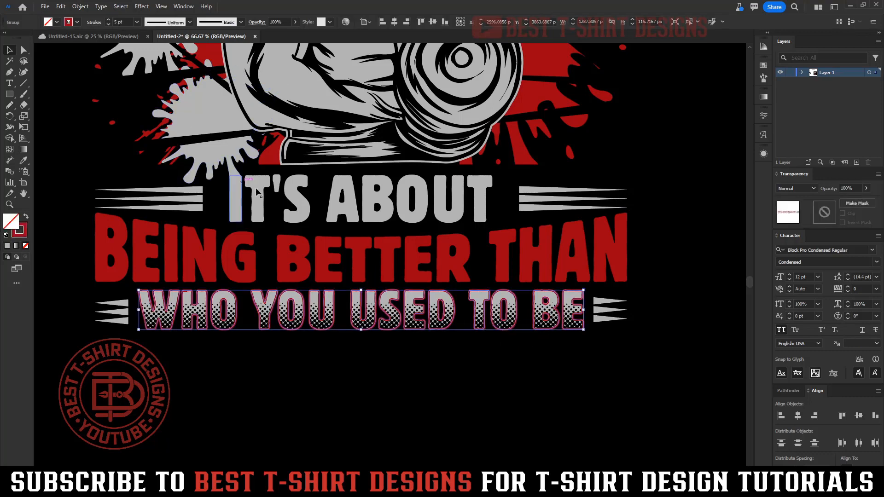
key(i)
click(290, 194)
key(shift+x)
key(v)
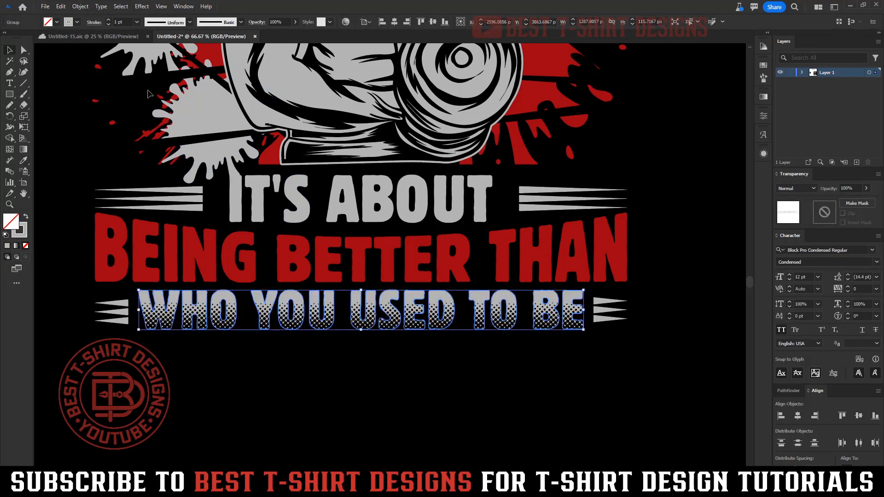
scroll(123, 20, up, 4)
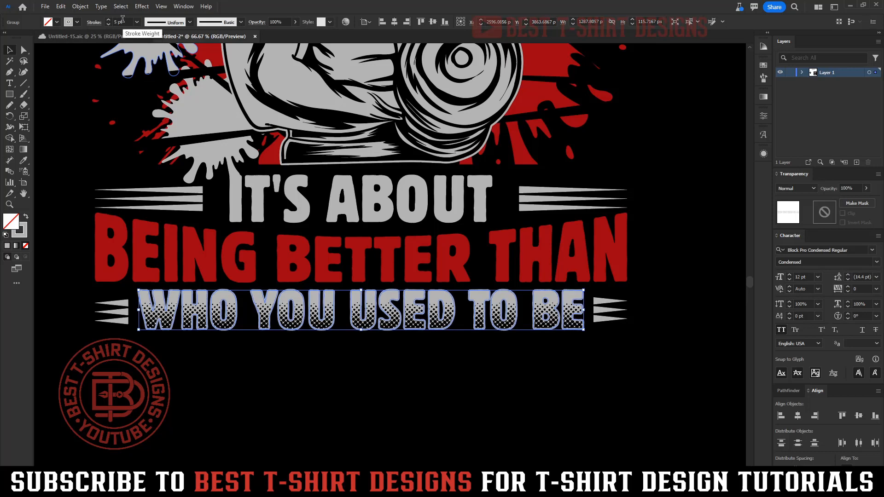
click(304, 350)
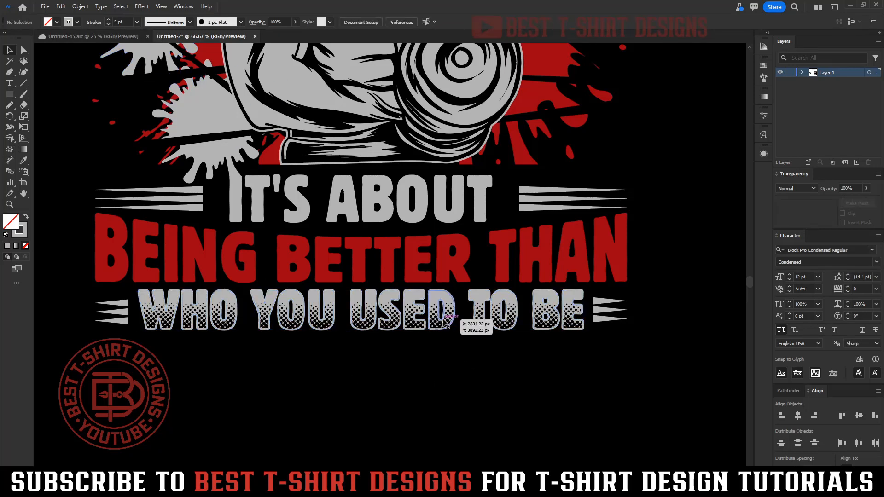
Step: Ungroup the "IT'S ABOUT" lettering from the tapered bars on both sides
click(437, 213)
right_click(436, 212)
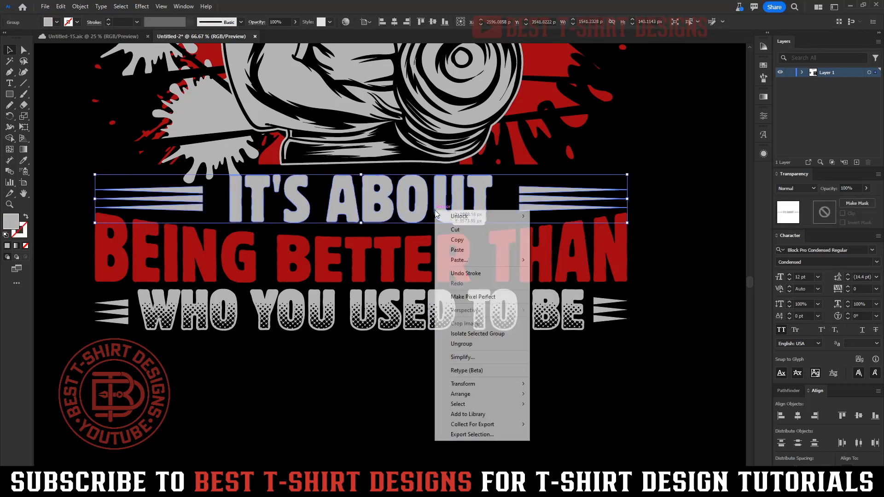
click(454, 349)
click(435, 376)
Step: Duplicate the "IT'S ABOUT" lettering in place and turn the copy's grey fill into a 5 pt stroke
click(419, 222)
key(ctrl+shift+o)
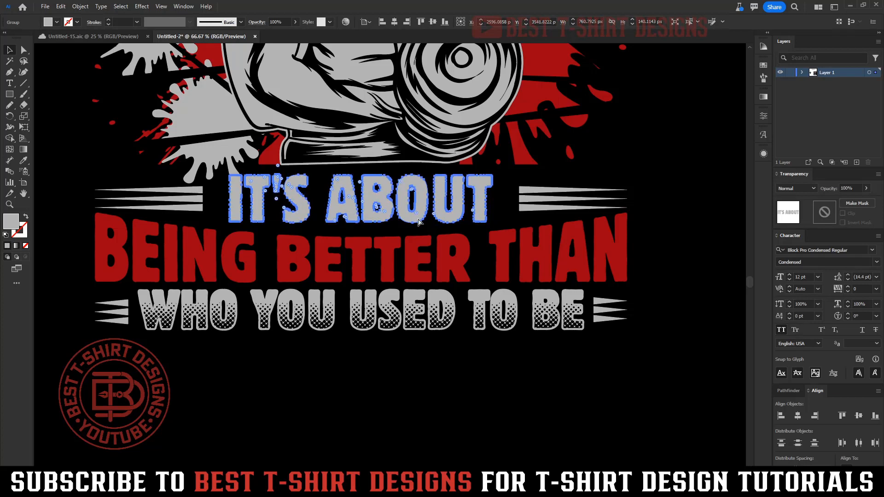
key(shift+x)
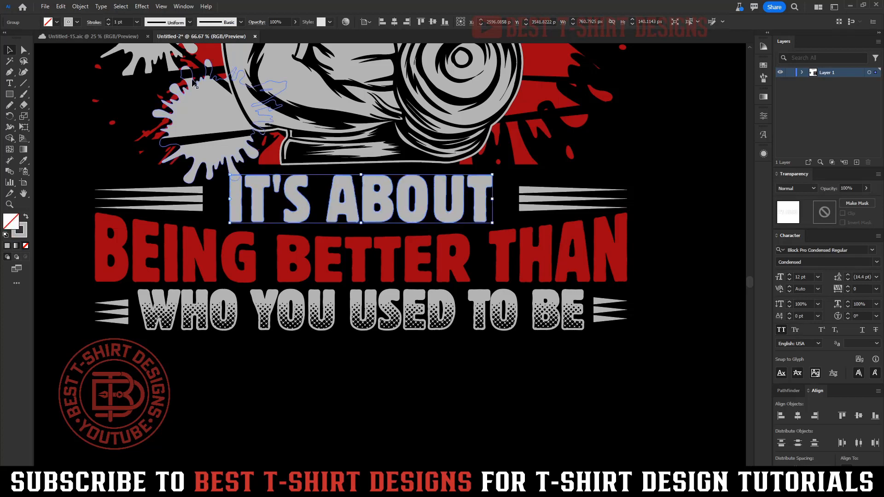
scroll(127, 20, up, 3)
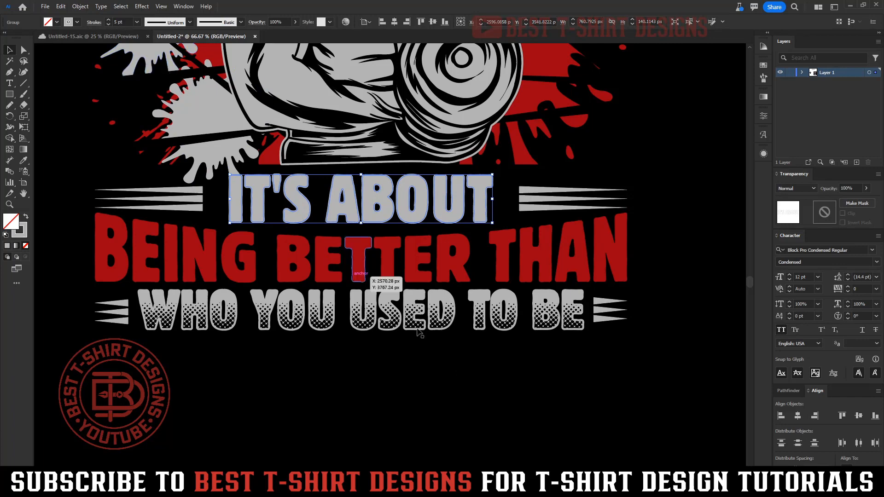
click(463, 363)
Step: Copy the halftone bar from the opacity mask of "WHO YOU USED TO BE" and exit the mask
click(451, 313)
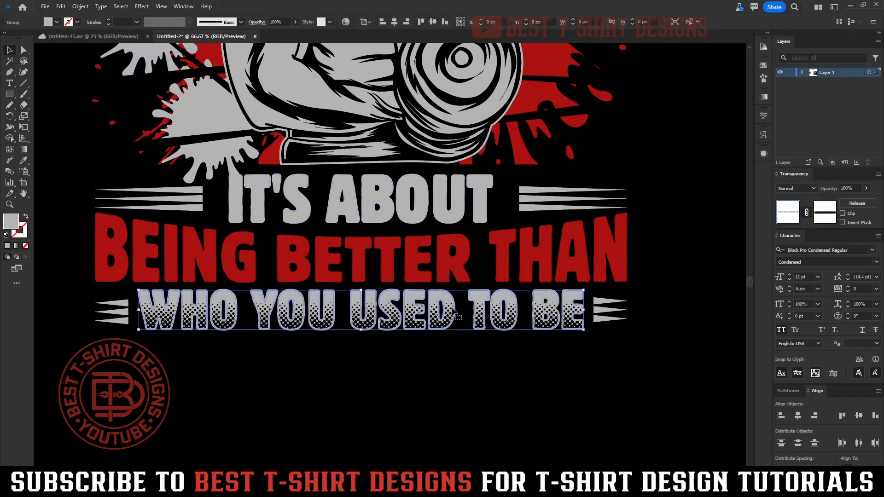
click(824, 213)
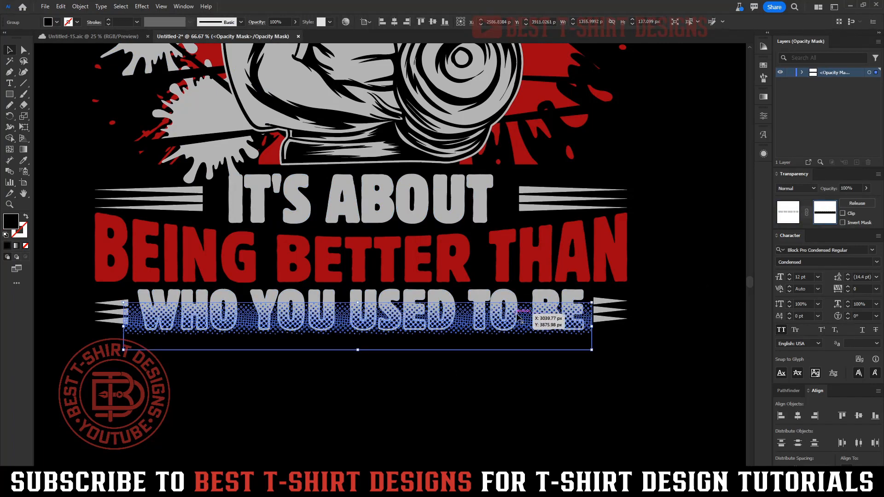
click(786, 217)
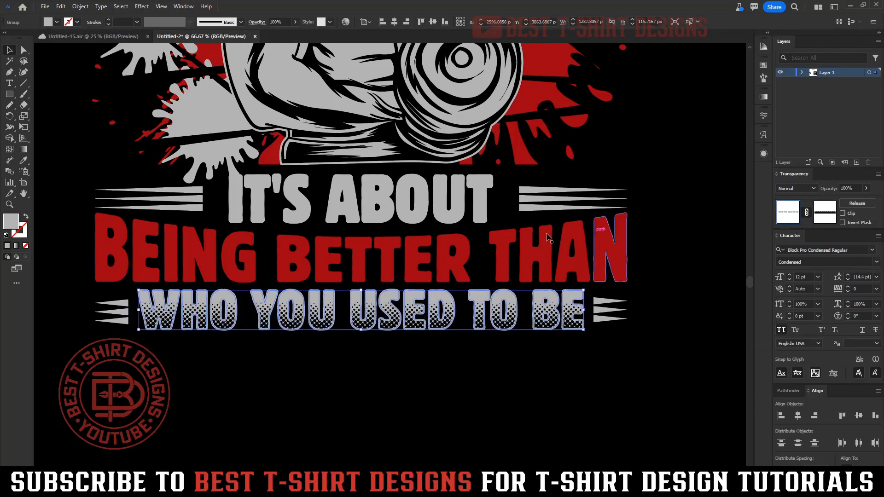
Step: Add an opacity mask with Clip off to "IT'S ABOUT", paste the halftone bar over the lettering's lower part and exit the mask
click(410, 218)
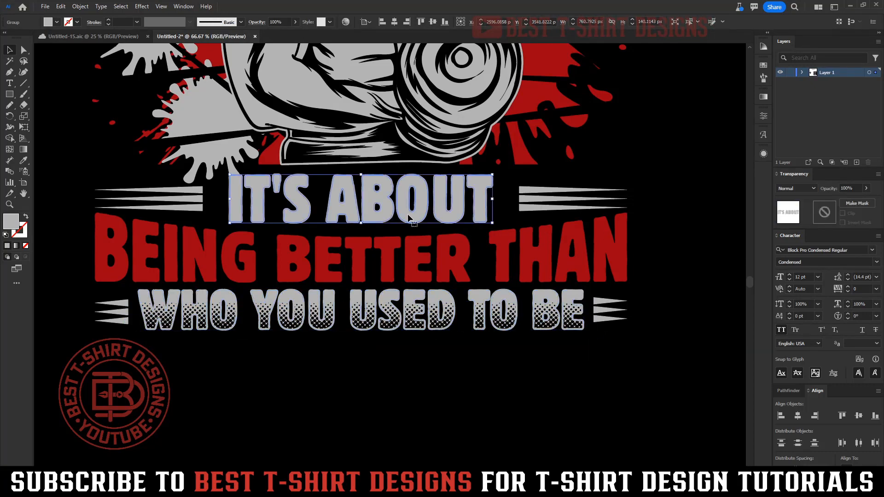
click(826, 212)
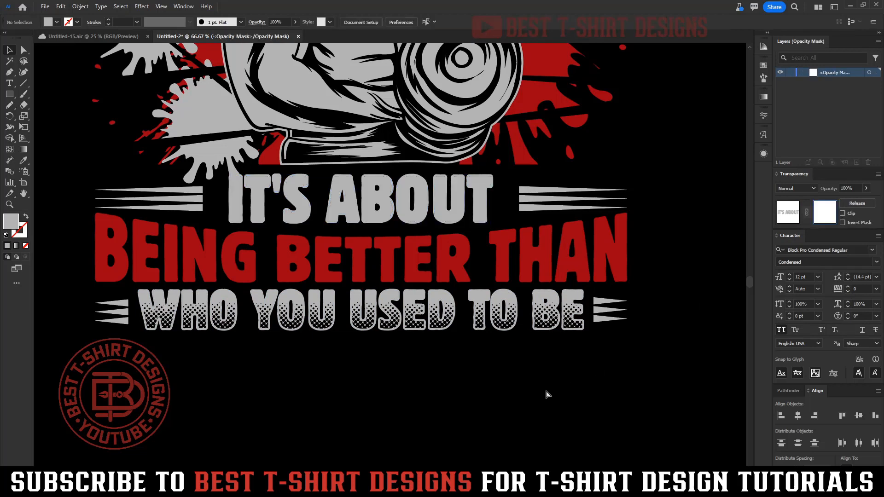
key(ctrl+v)
drag(411, 261, 406, 222)
click(454, 389)
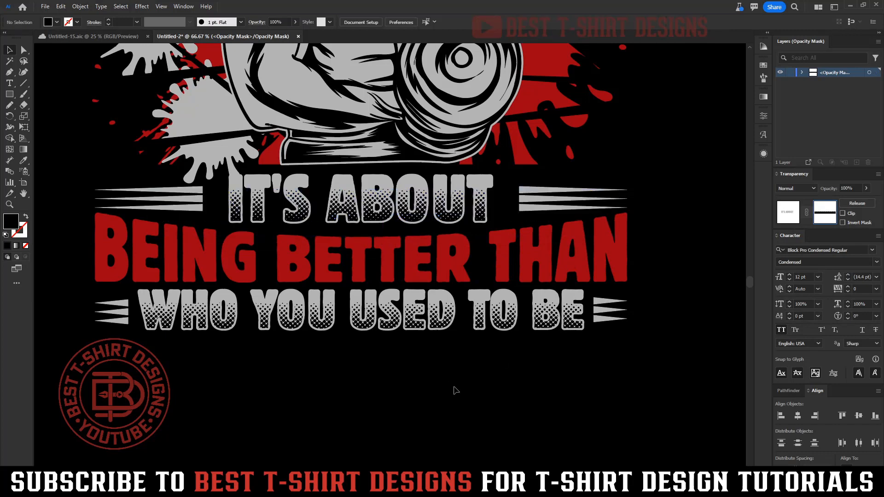
scroll(593, 376, up, 3)
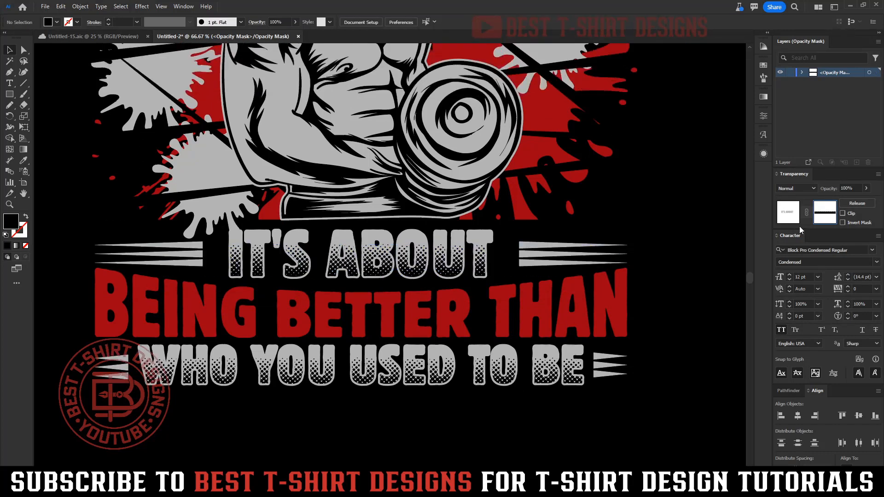
click(794, 210)
Step: Duplicate the "BEING BETTER THAN" lettering in place and turn the copy's dark red fill into a 10 pt stroke
scroll(411, 315, down, 1)
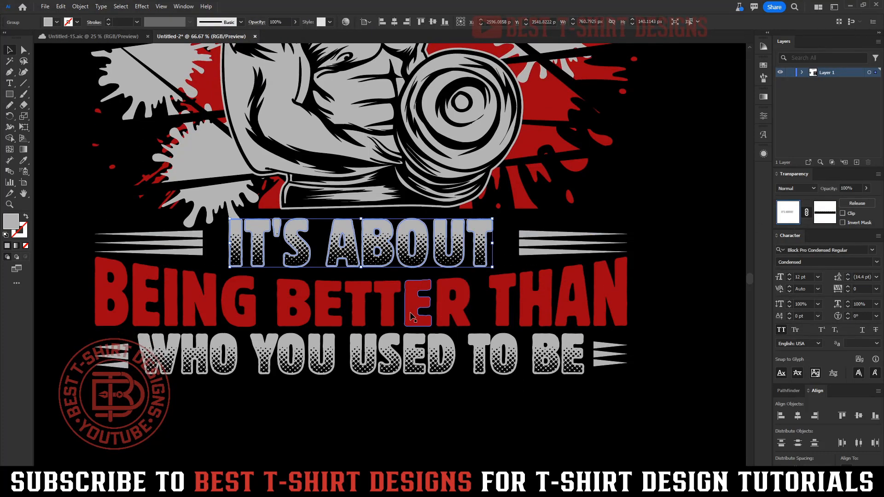
click(411, 316)
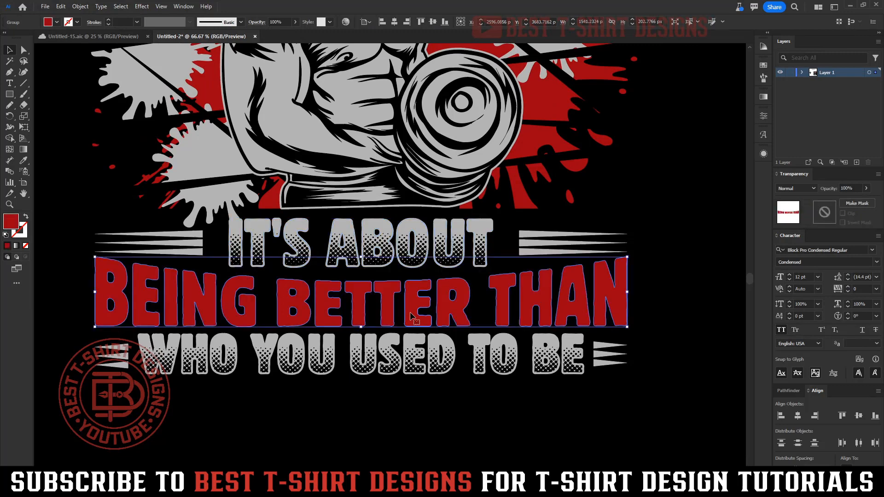
key(ctrl+c)
key(ctrl+f)
key(shift+x)
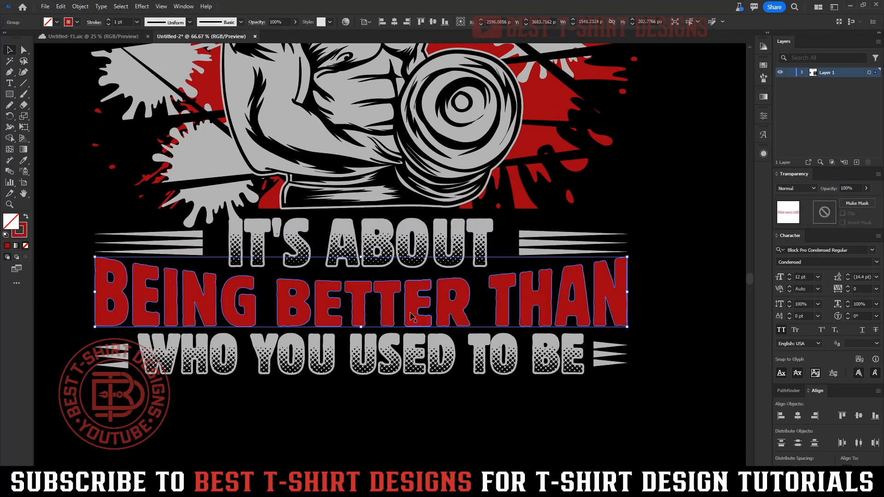
scroll(121, 21, up, 2)
scroll(120, 21, up, 4)
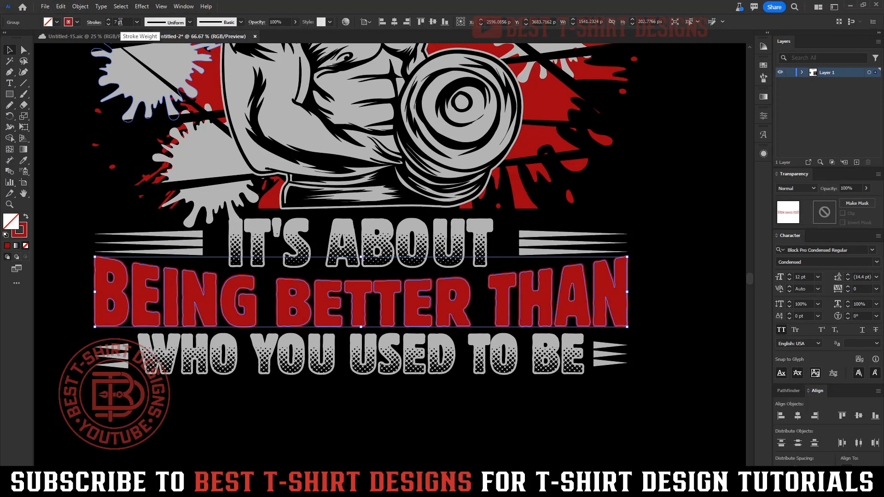
scroll(120, 22, up, 3)
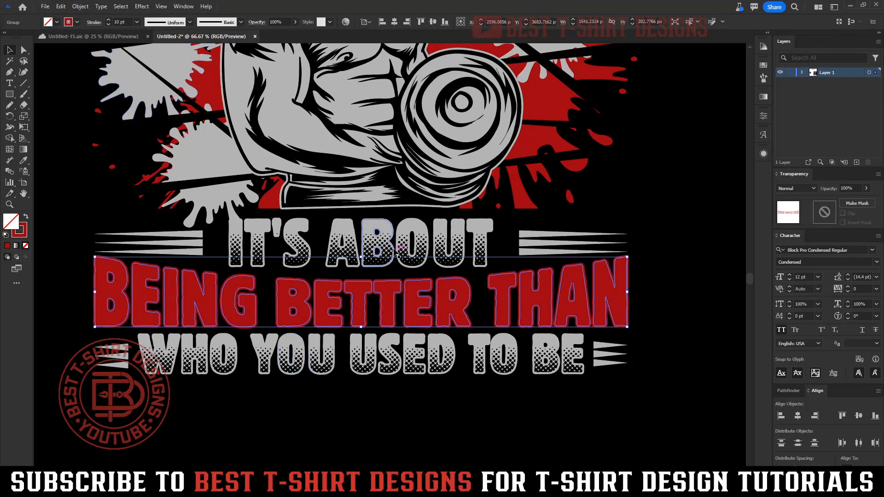
Step: Copy the halftone bar out of the "WHO YOU USED TO BE" mask again and return to the artwork
click(395, 366)
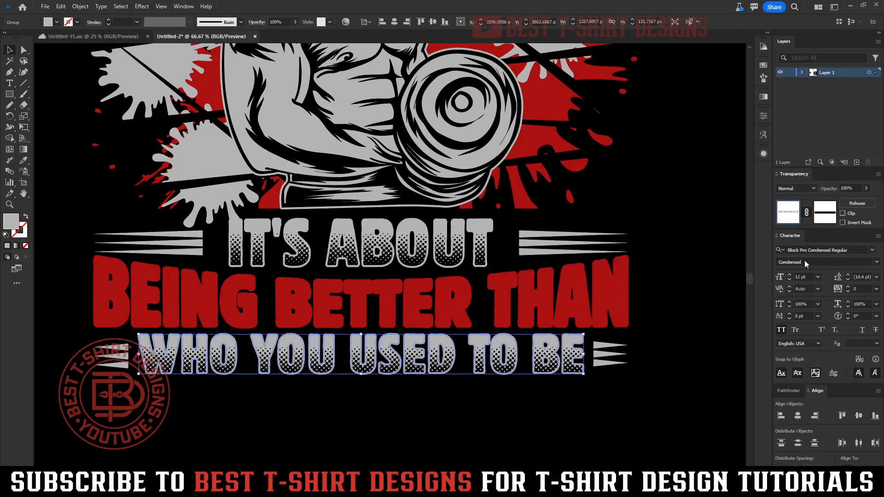
click(834, 215)
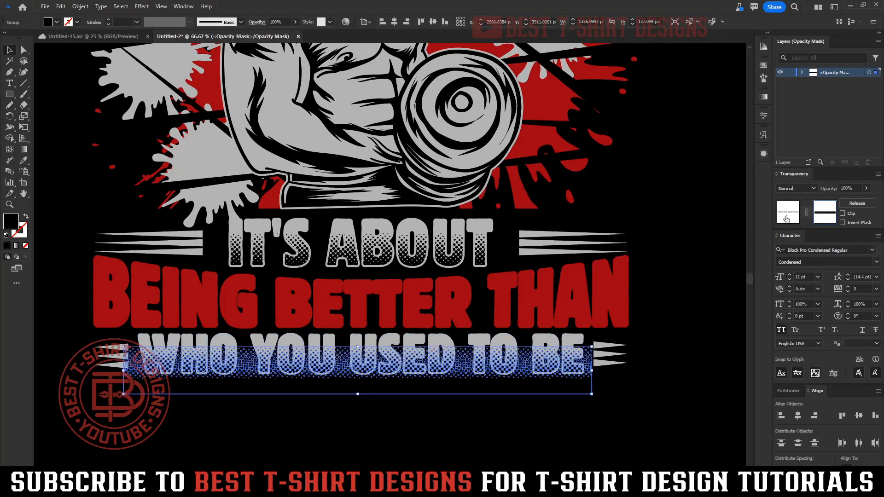
click(786, 219)
Step: Add an opacity mask with Clip off to the lower "BEING BETTER THAN" and paste the halftone bar over its lower part
click(446, 308)
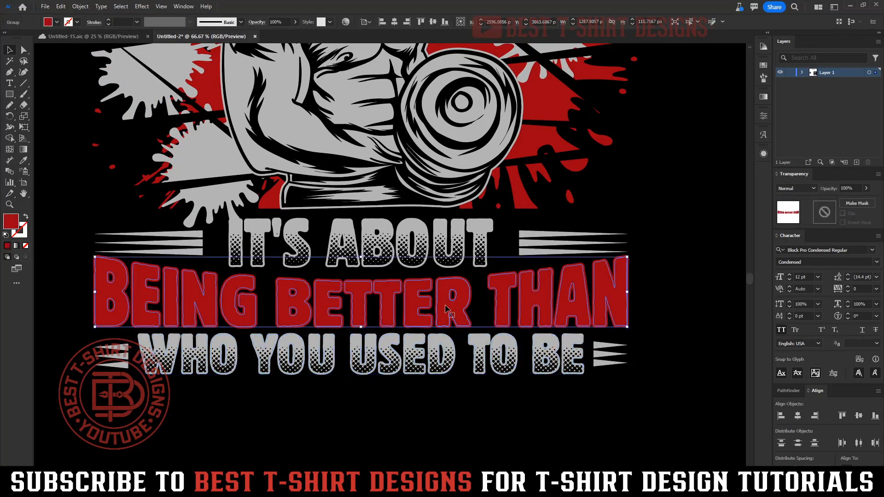
click(825, 212)
click(843, 214)
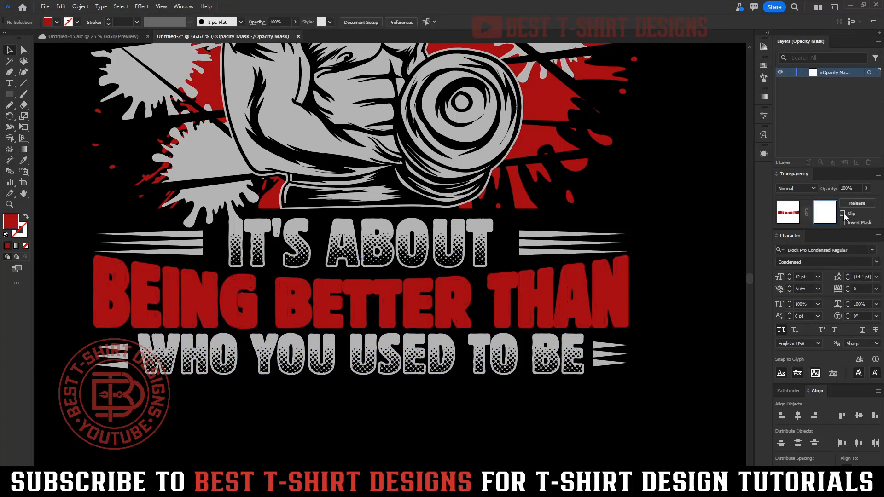
key(ctrl+v)
drag(421, 265, 356, 313)
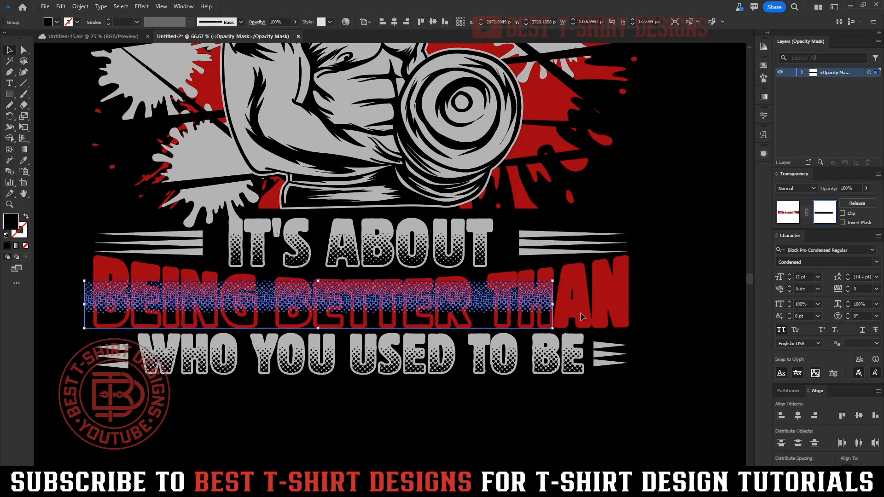
Step: Enlarge the halftone bar to about 1632 px wide so it spans the whole lettering and shift it lower
drag(557, 306, 651, 314)
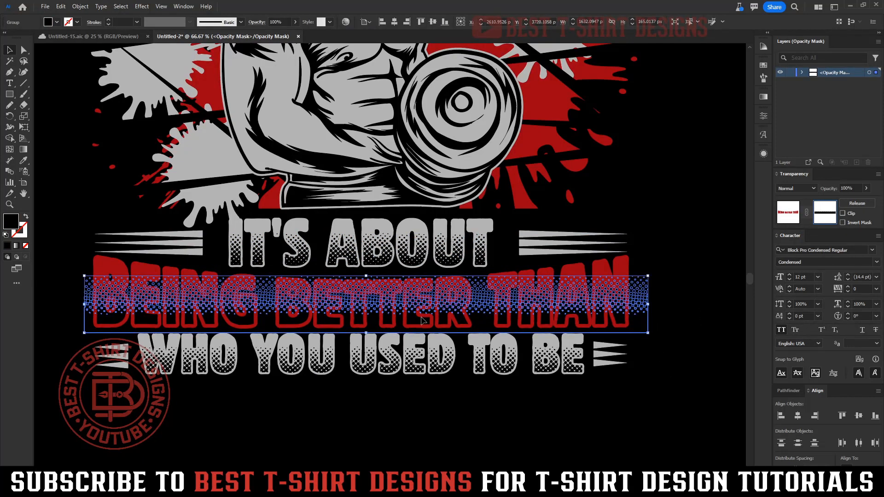
drag(423, 313, 423, 320)
key(shift+Down)
key(shift+Down)
click(431, 407)
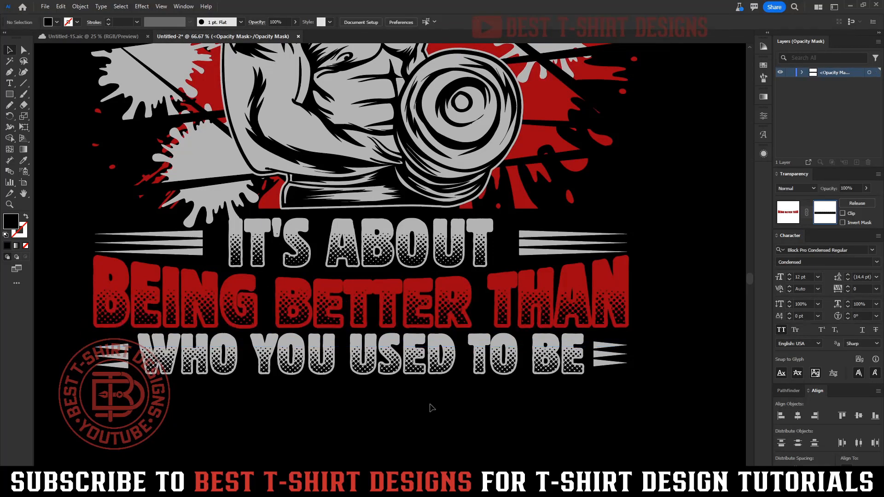
Step: Flatten the halftone bar to about 127 px high, fine-tune its fit over the lower "BEING BETTER THAN" and exit the mask
mouse_move(371, 305)
mouse_down()
mouse_move(366, 295)
mouse_move(363, 307)
mouse_up()
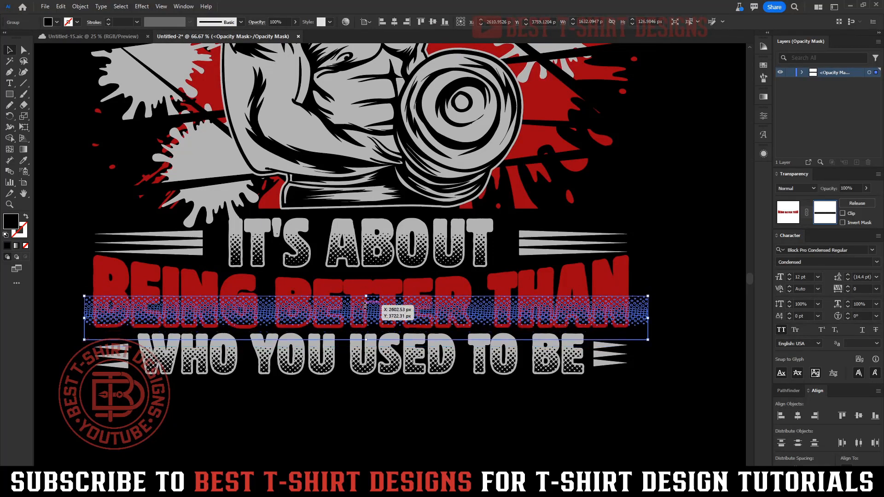
click(394, 423)
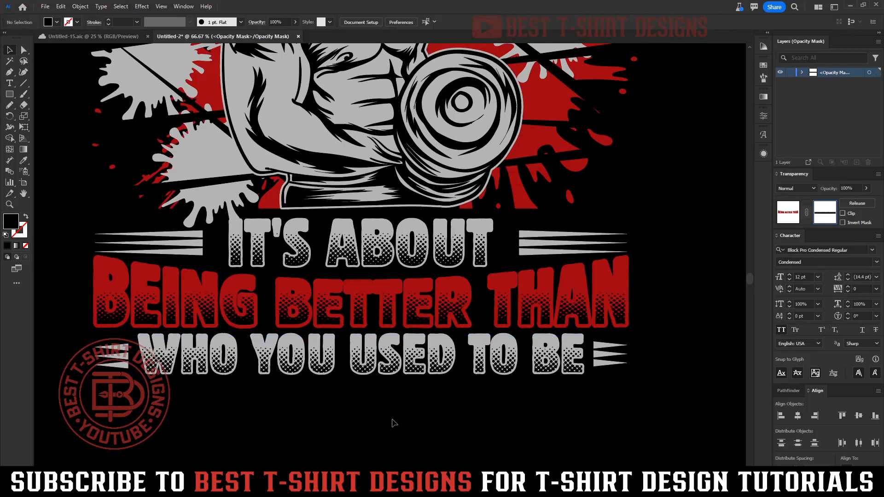
click(405, 313)
drag(367, 292, 368, 289)
click(398, 425)
scroll(398, 423, down, 1)
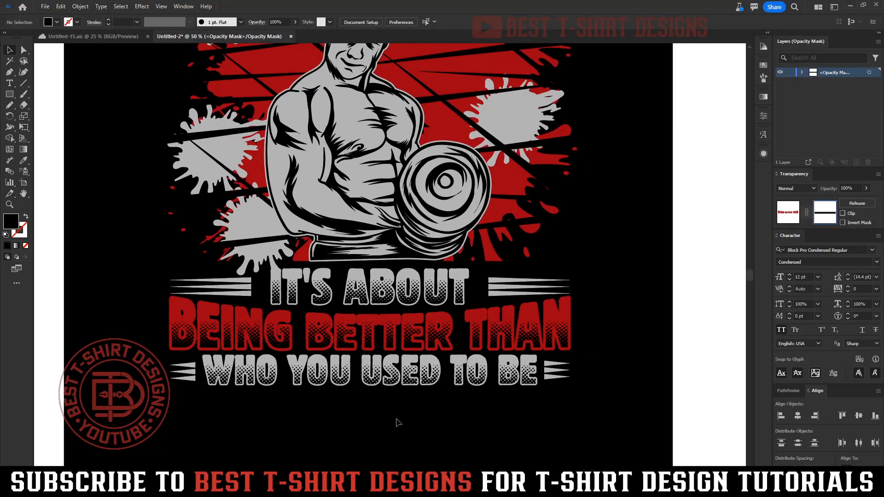
scroll(372, 412, down, 1)
scroll(546, 400, up, 3)
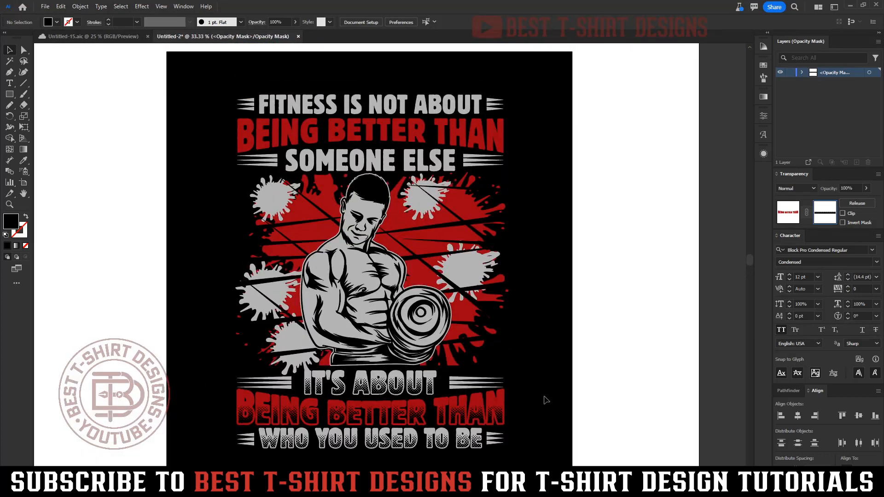
scroll(547, 400, up, 2)
scroll(360, 131, up, 2)
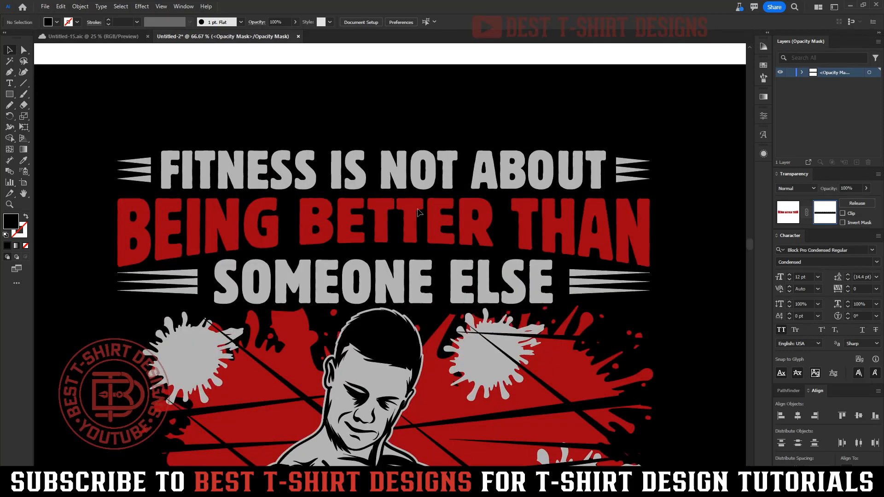
click(788, 212)
Step: Duplicate the "FITNESS IS NOT ABOUT" lettering in place and turn the copy's grey fill into a 5 pt stroke
click(482, 168)
click(483, 168)
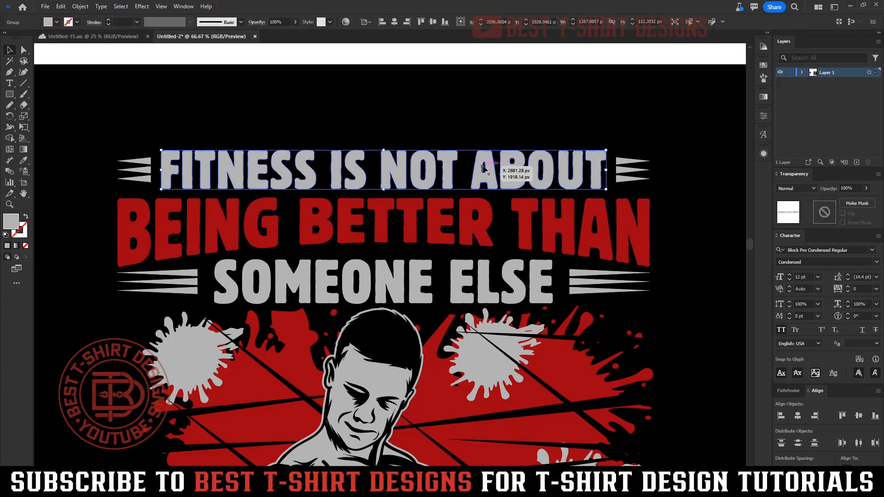
key(ctrl+shift+o)
key(shift+x)
text(5)
key(Return)
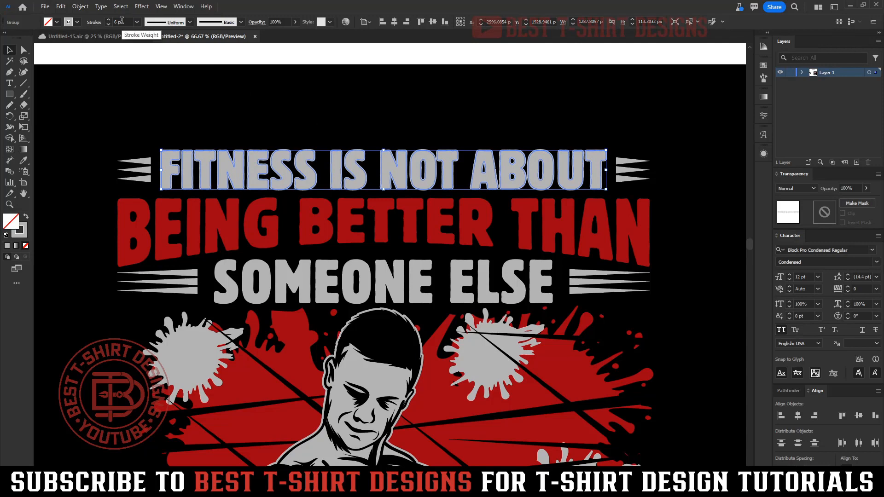
click(321, 146)
Step: Copy the halftone bar from the opacity mask of "IT'S ABOUT" and return to the artwork
scroll(354, 177, down, 4)
scroll(356, 175, down, 2)
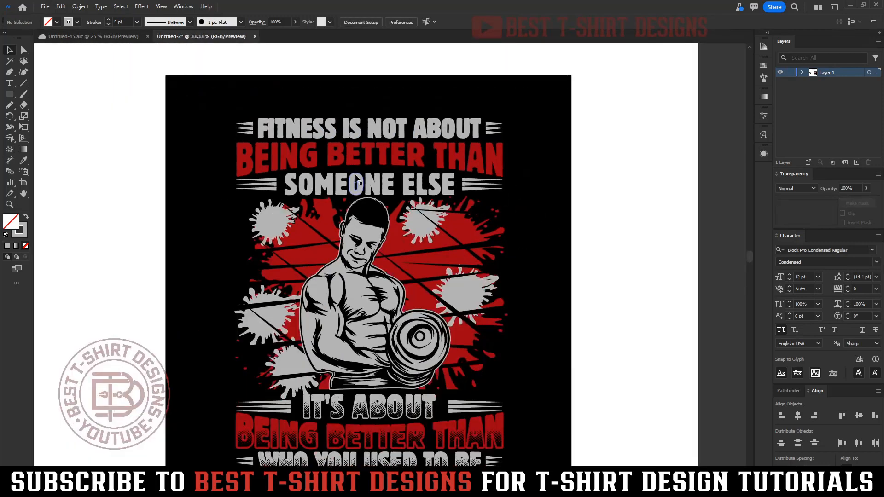
scroll(392, 286, down, 3)
click(390, 360)
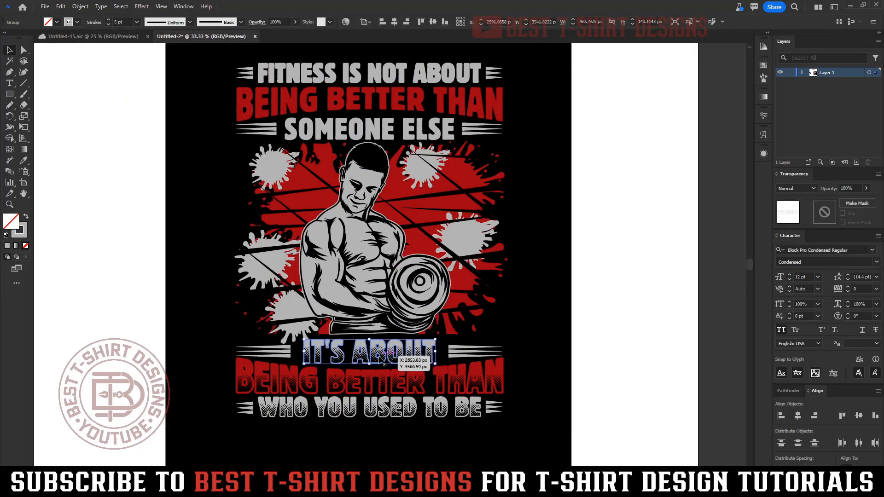
click(824, 212)
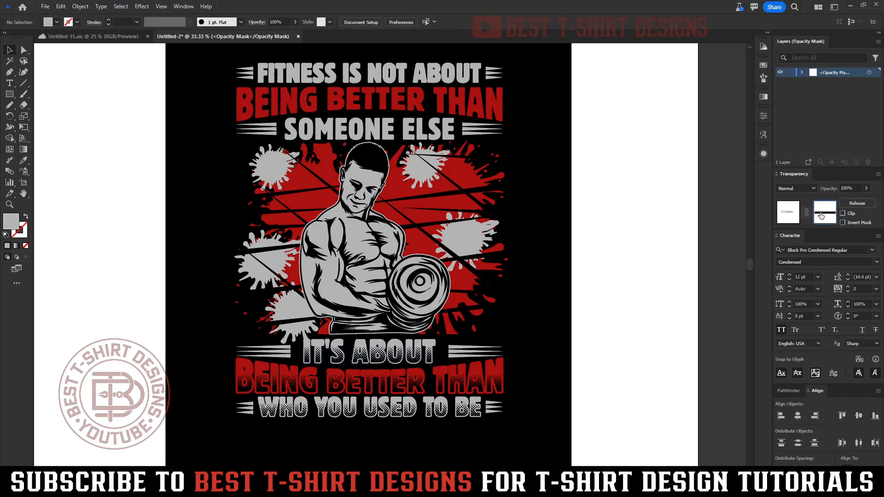
click(390, 356)
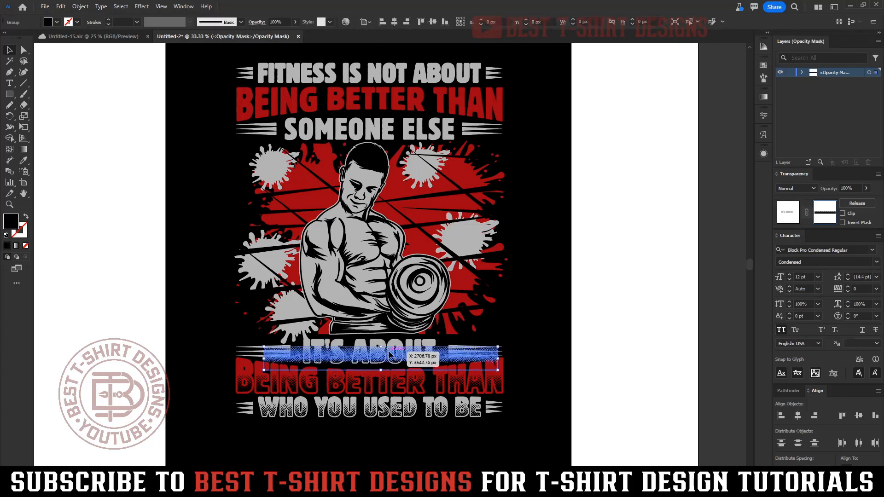
click(788, 212)
Step: Add an opacity mask with Clip off to "FITNESS IS NOT ABOUT" and paste the halftone bar into it
scroll(399, 144, up, 2)
scroll(400, 143, up, 4)
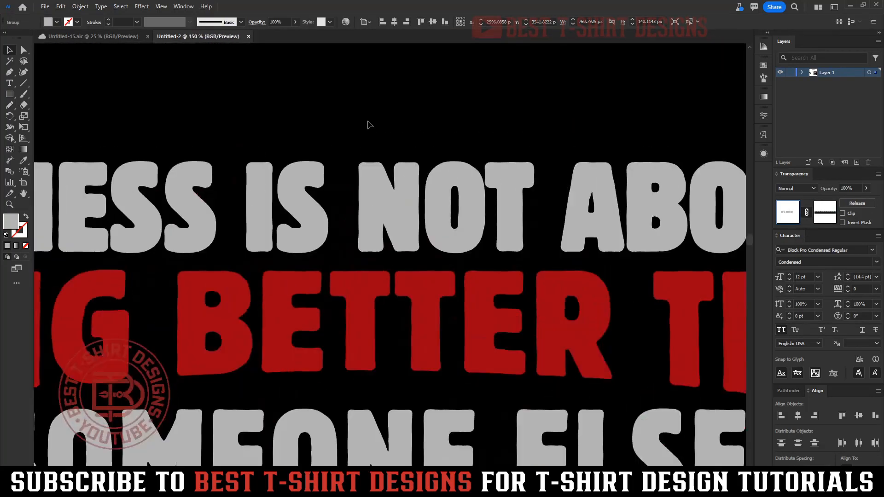
click(381, 198)
click(826, 213)
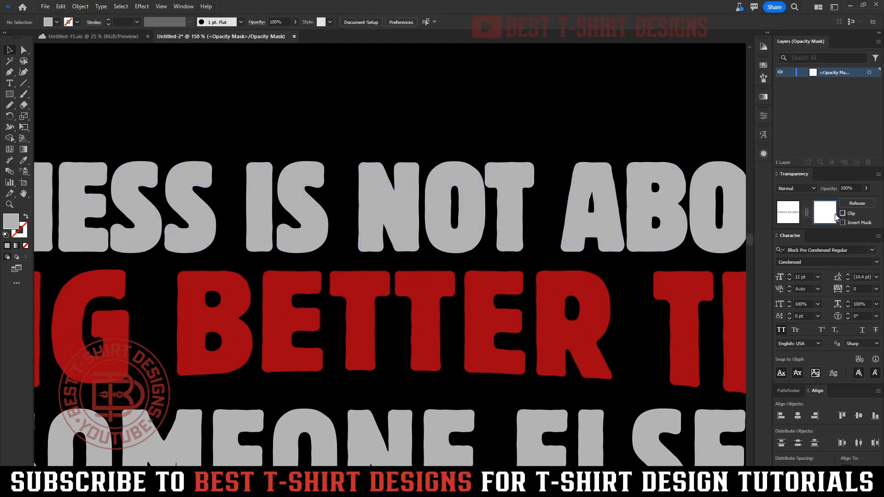
key(ctrl+v)
Step: Turn the halftone bar upside down, place it over the upper part of "FITNESS IS NOT ABOUT" and exit the mask
scroll(451, 233, down, 2)
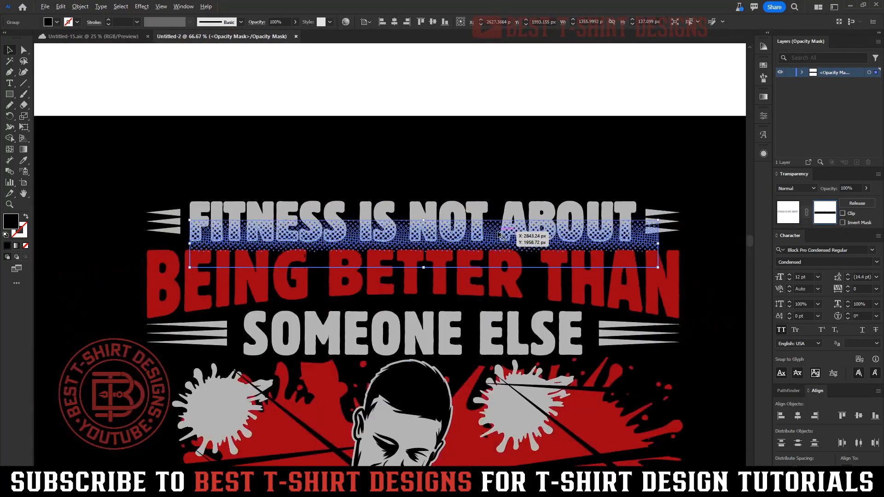
drag(663, 242, 231, 290)
drag(464, 249, 459, 213)
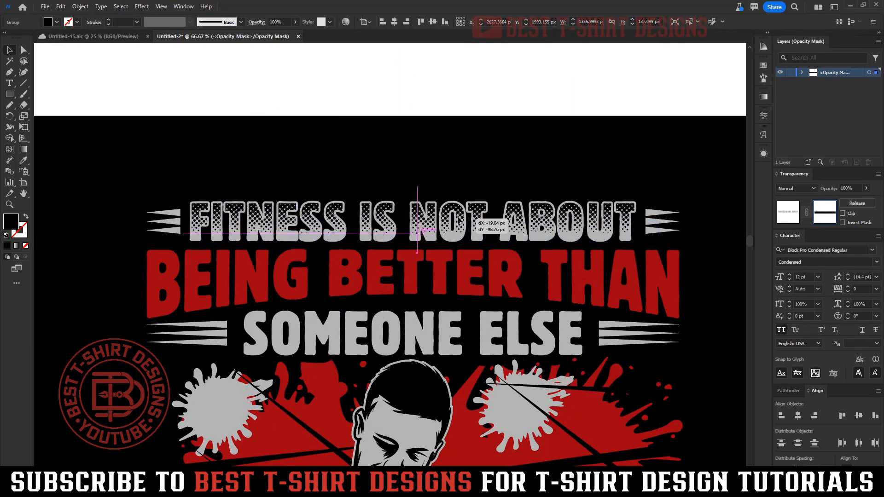
click(485, 136)
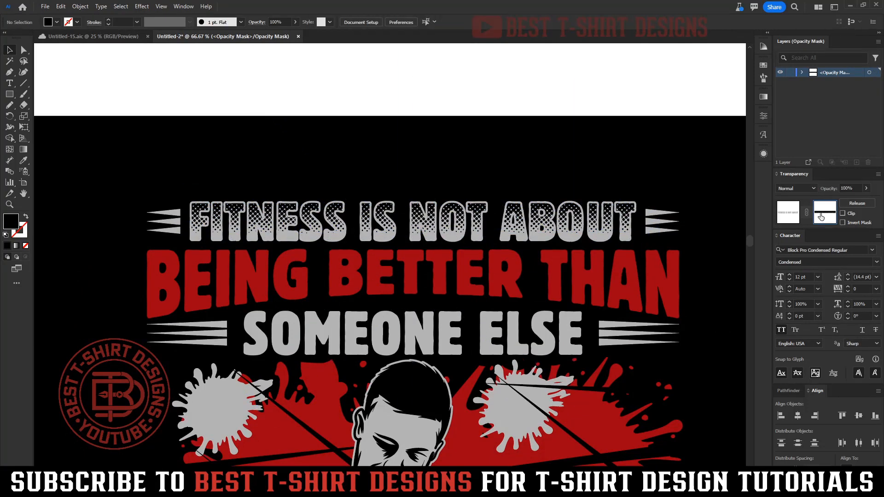
click(788, 212)
Step: Duplicate the upper "BEING BETTER THAN" lettering in place and turn the copy's dark red fill into a 10 pt stroke
scroll(442, 207, down, 3)
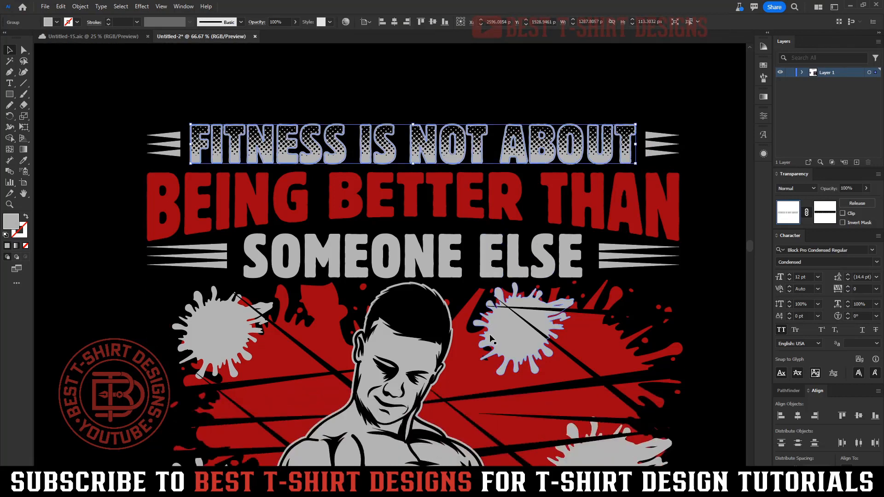
click(442, 206)
key(ctrl+c)
key(ctrl+f)
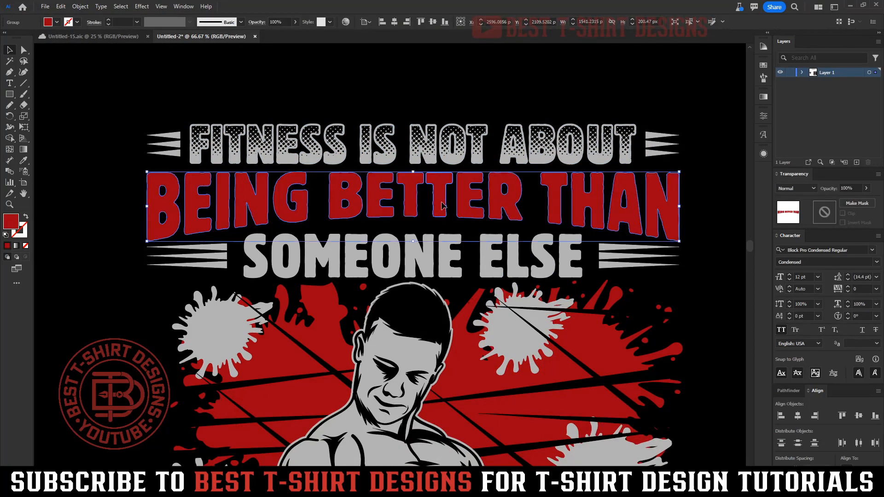
key(shift+x)
scroll(120, 22, up, 8)
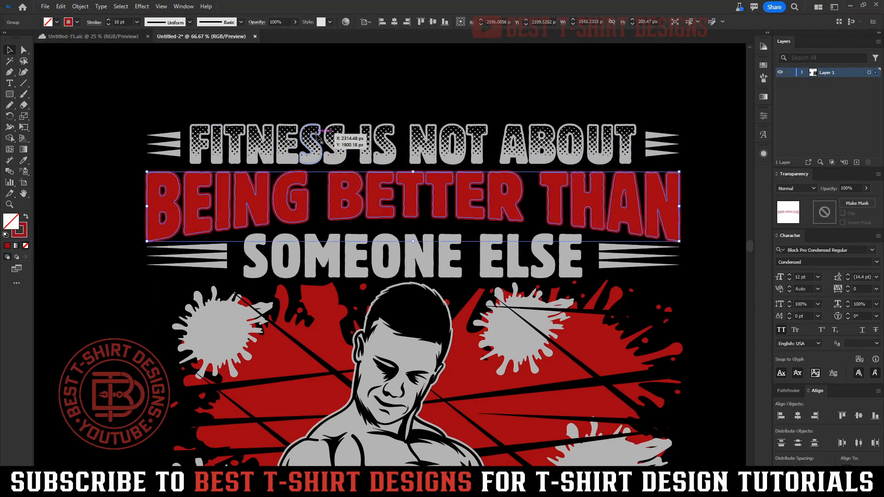
Step: Copy the inverted halftone bar from the "FITNESS IS NOT ABOUT" opacity mask and exit the mask
click(313, 146)
click(829, 212)
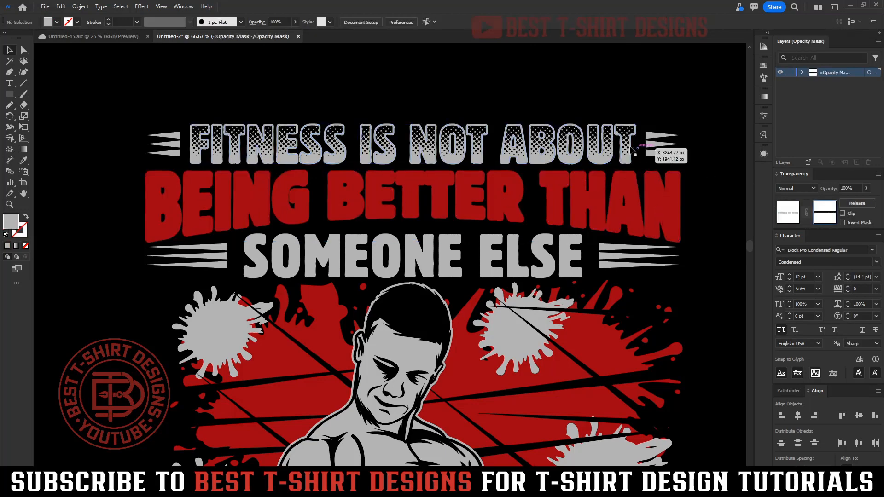
click(791, 214)
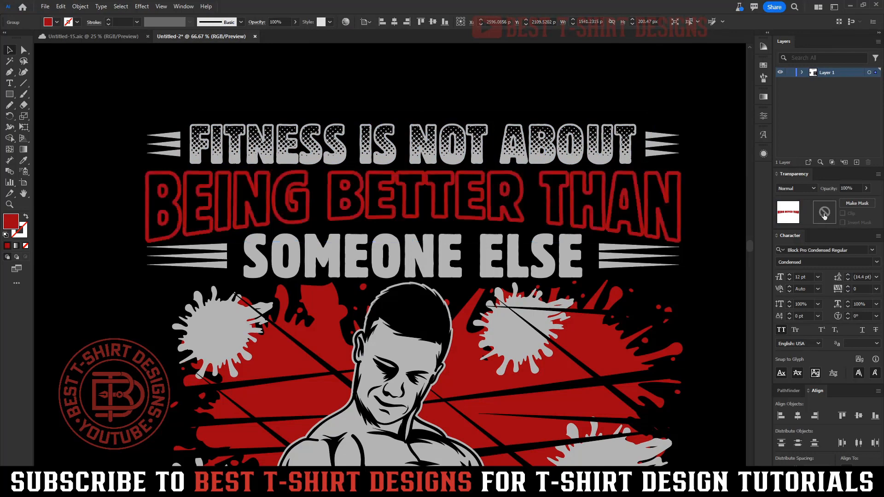
Step: Mask the upper "BEING BETTER THAN" with Clip off, paste the halftone bar and enlarge it to about 1759 by 178 px over the lettering's upper part
click(825, 214)
key(ctrl+f)
drag(417, 156, 416, 171)
drag(416, 136, 420, 170)
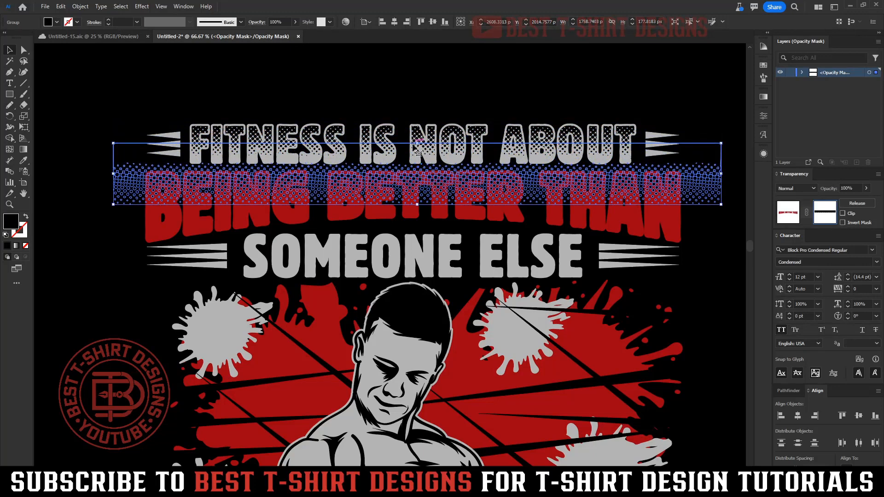
click(376, 103)
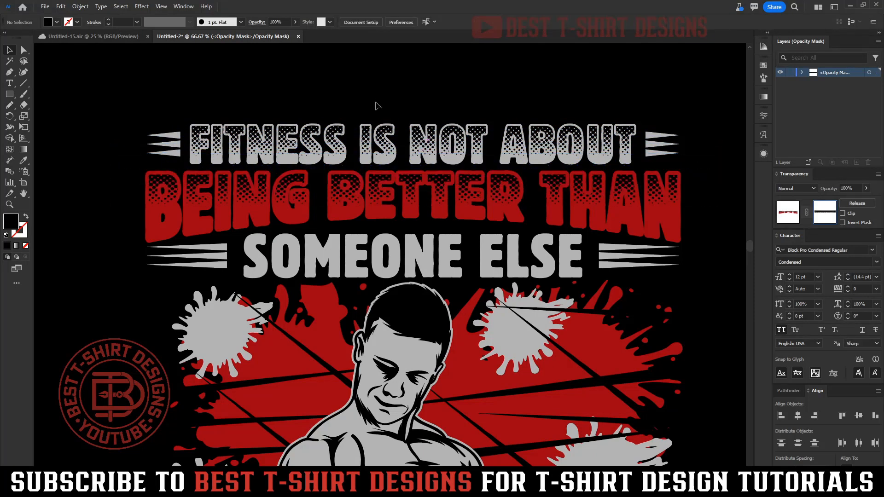
Step: Shift the halftone bar slightly lower over the upper "BEING BETTER THAN", exit the mask and deselect
drag(399, 180, 435, 213)
click(412, 96)
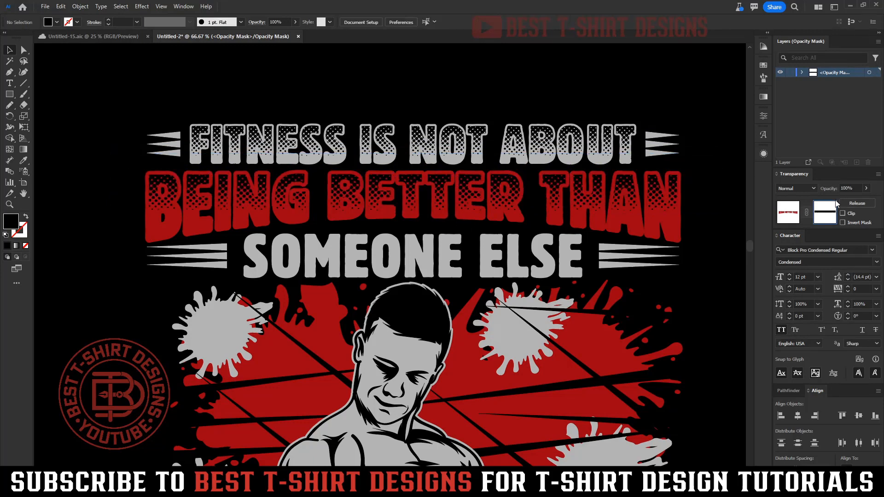
click(788, 211)
click(689, 198)
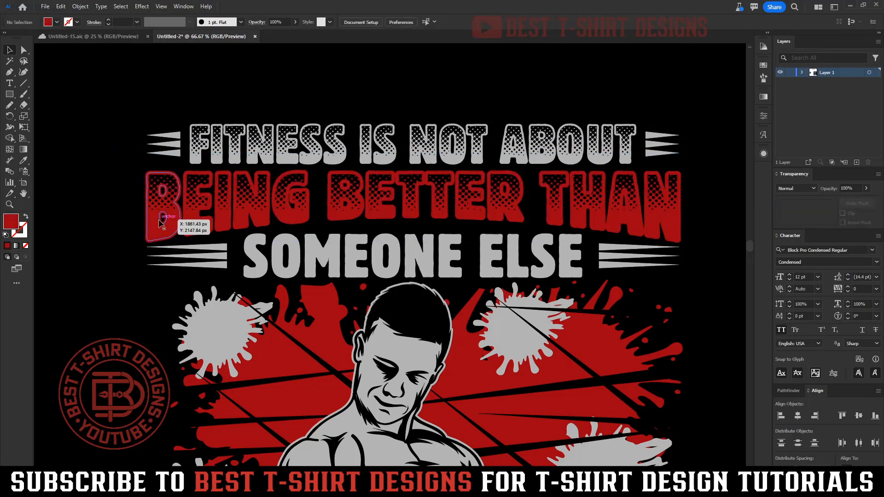
Step: Set the outline copy of the upper "BEING BETTER THAN" to a 7 pt stroke
scroll(367, 193, up, 3)
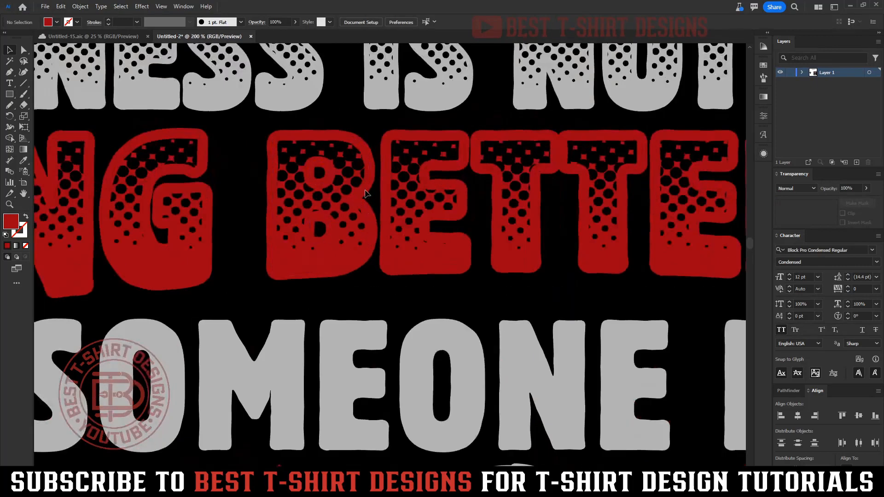
click(367, 193)
scroll(122, 21, down, 3)
key(ctrl+h)
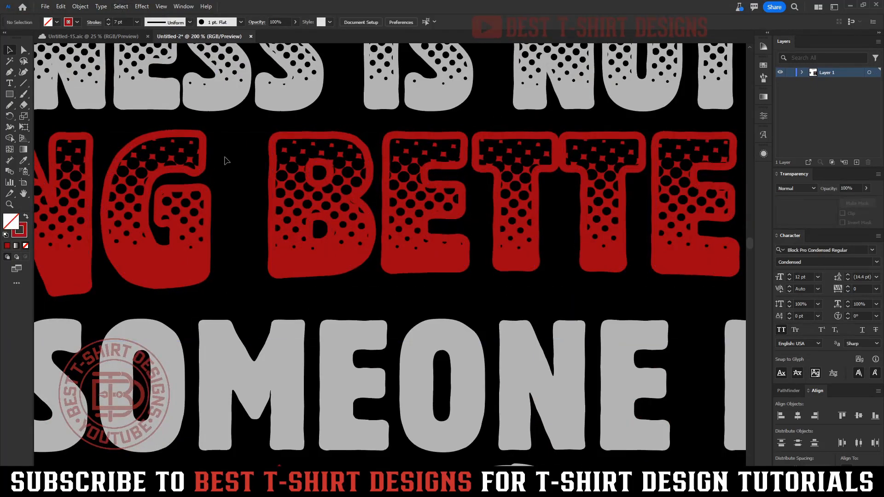
key(ctrl+shift+a)
Step: Set the outline copy of the lower "BEING BETTER THAN" to a 7 pt stroke and deselect it
scroll(230, 163, down, 6)
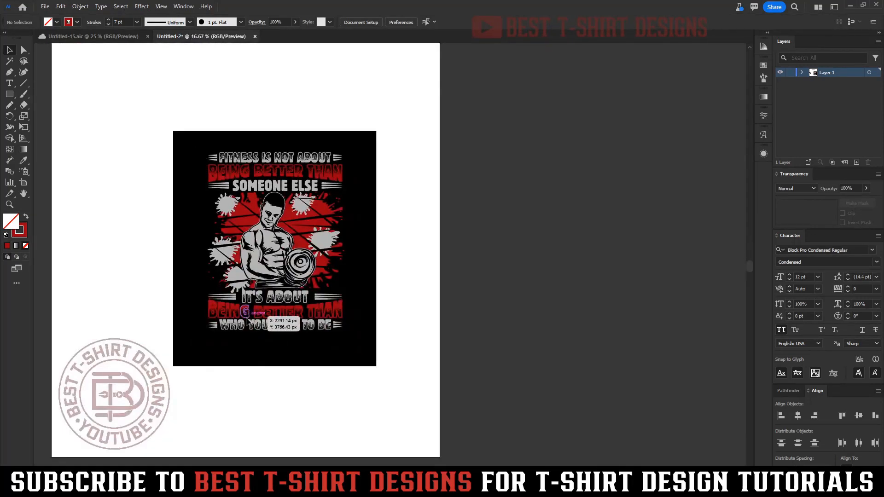
scroll(249, 317, up, 5)
click(247, 312)
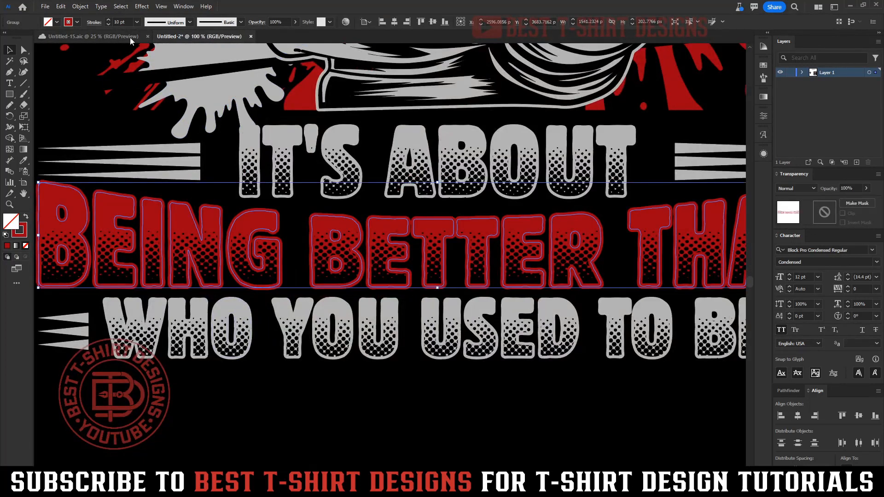
scroll(128, 26, down, 3)
key(ctrl+shift+a)
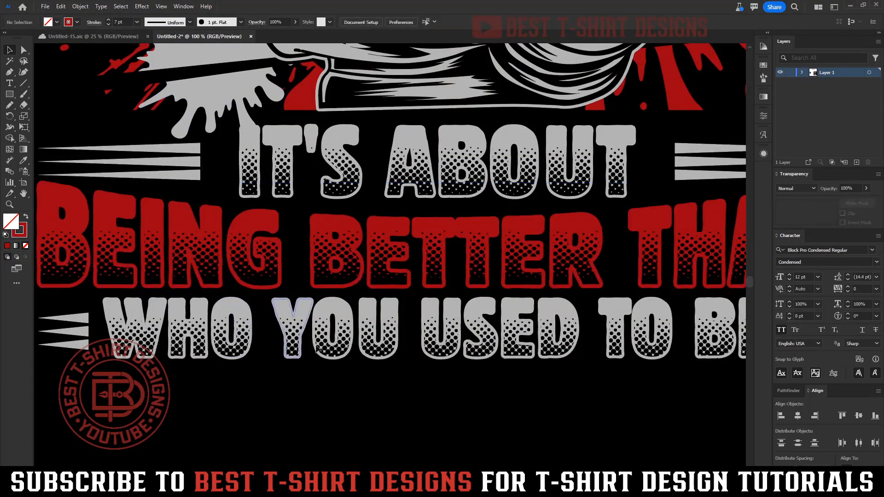
Step: Make a stroke-only grey copy of "SOMEONE ELSE" in place and set its stroke to 5 pt
scroll(329, 365, down, 3)
scroll(329, 365, up, 3)
scroll(377, 109, up, 2)
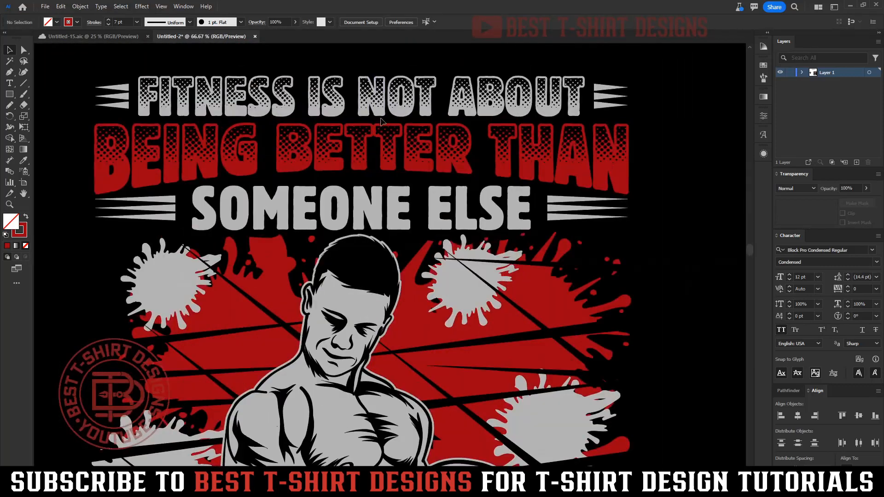
click(379, 207)
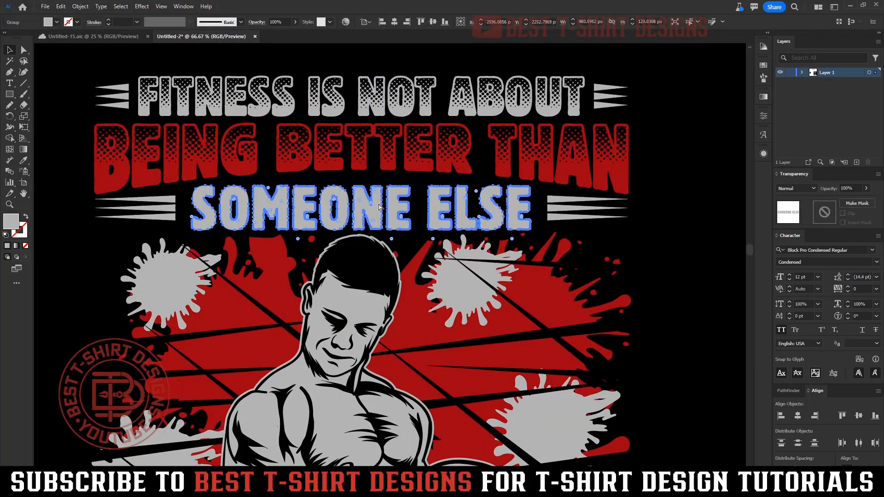
key(shift+x)
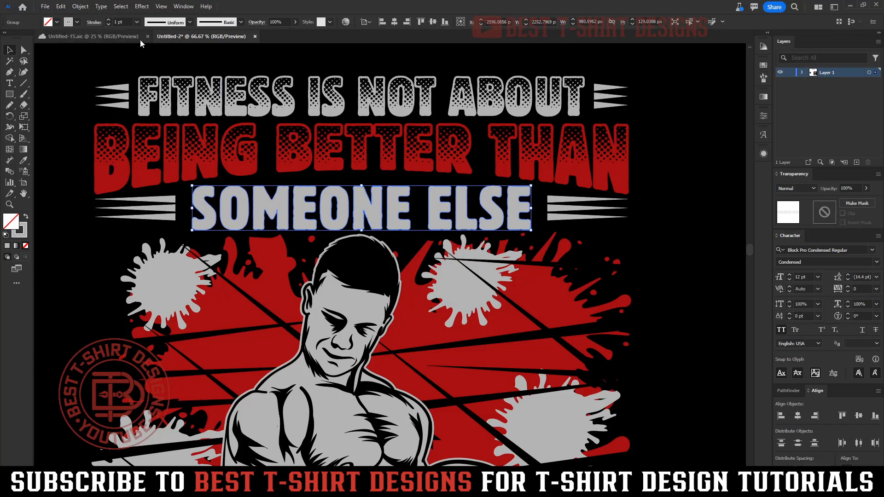
scroll(122, 23, up, 4)
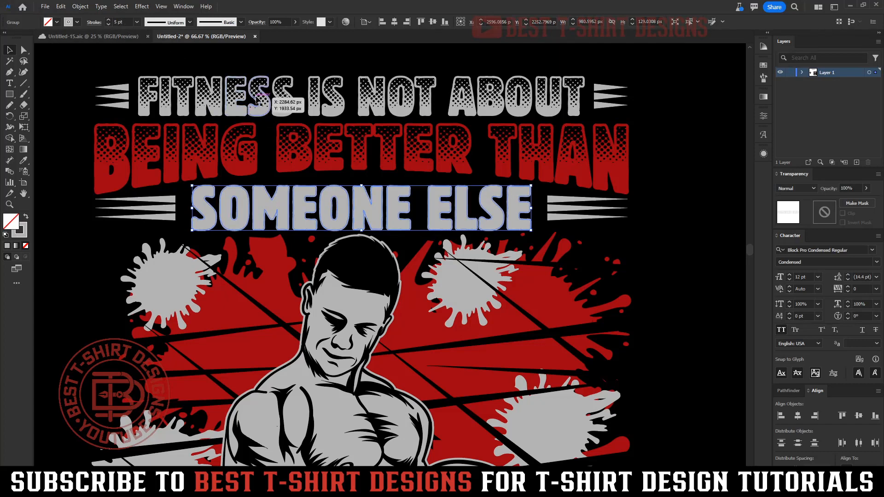
Step: Copy the halftone bar from the opacity mask of "FITNESS IS NOT ABOUT" and exit the mask
click(264, 103)
click(823, 216)
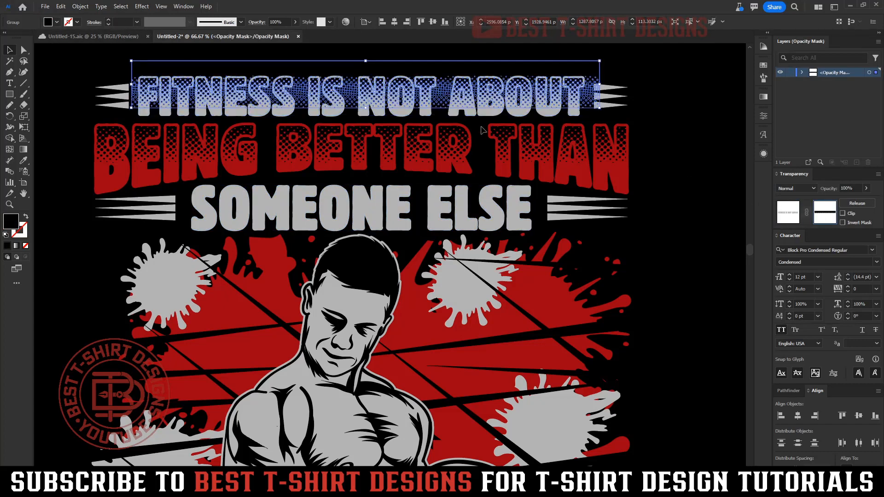
click(794, 216)
Step: Mask the filled "SOMEONE ELSE" with Clip off, paste the halftone bar over the lettering's upper part, exit the mask and deselect
click(522, 214)
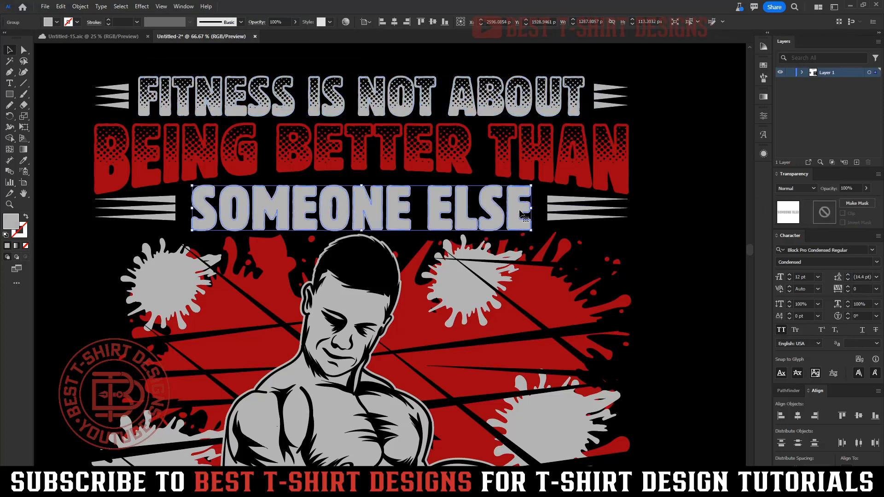
click(824, 215)
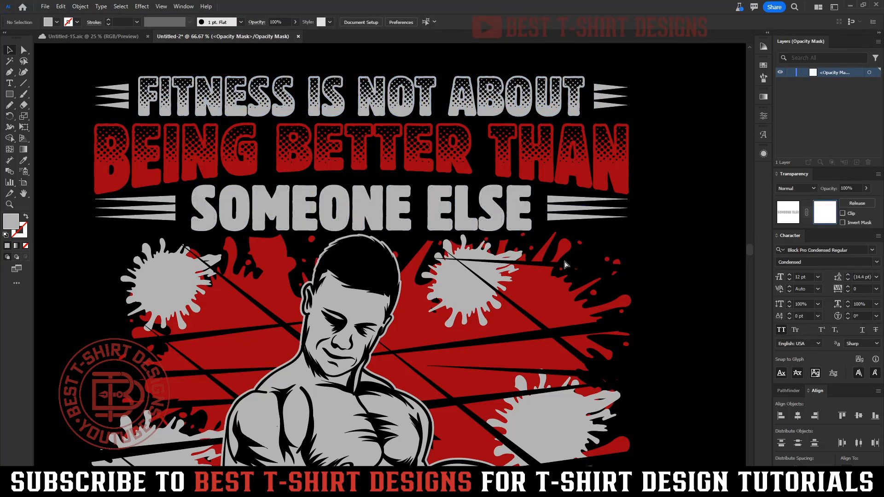
key(ctrl+v)
drag(401, 258, 402, 203)
click(782, 214)
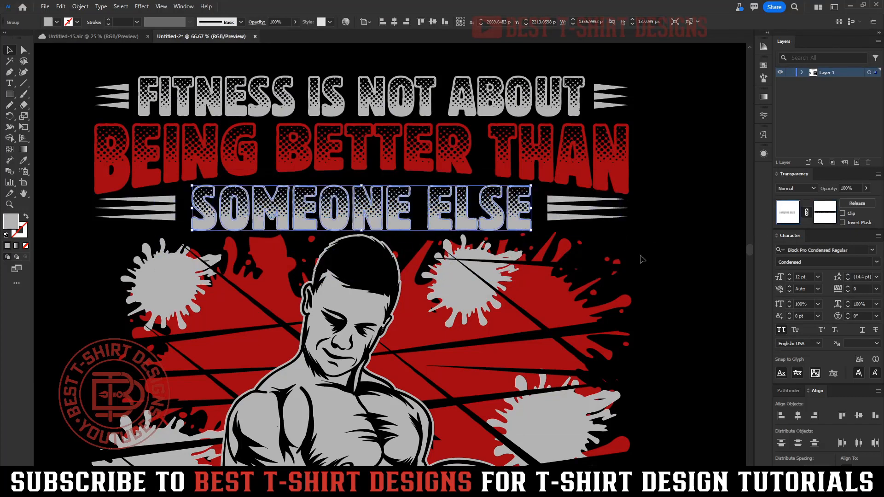
click(680, 250)
Step: Draw a grey circle about 784 px in diameter on the white area beside the black background
scroll(348, 192, down, 2)
scroll(516, 242, down, 2)
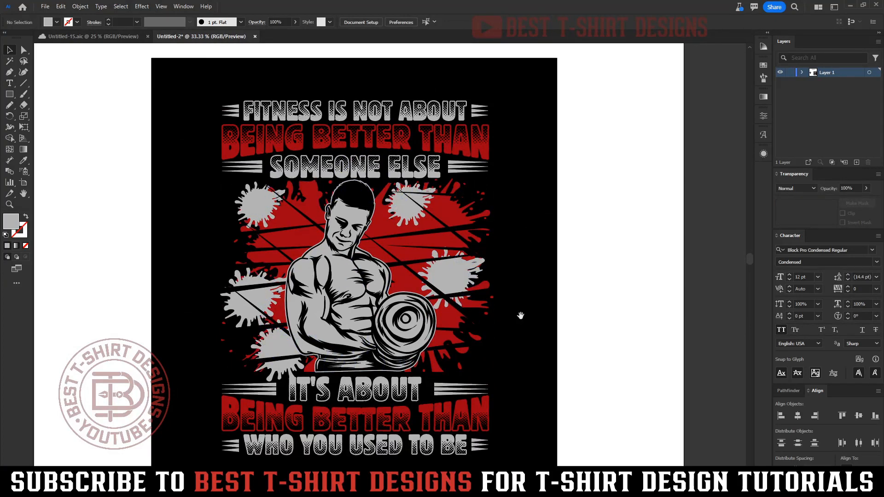
drag(521, 317, 545, 311)
scroll(546, 311, down, 1)
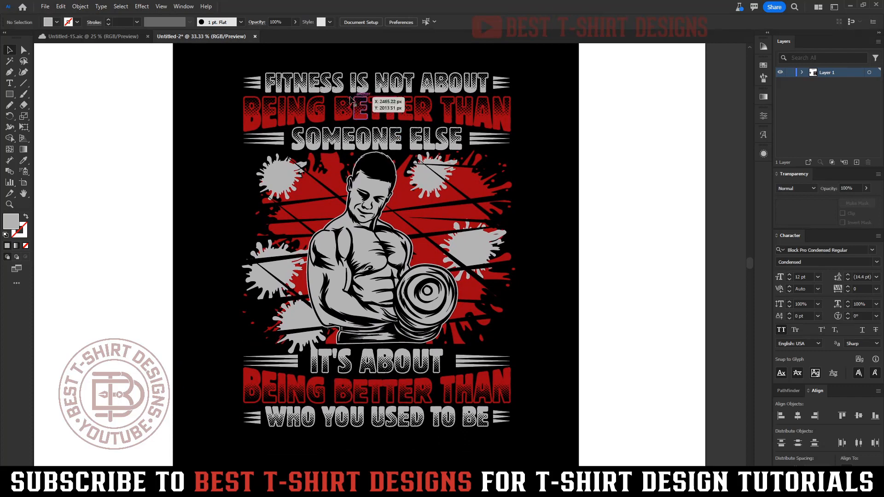
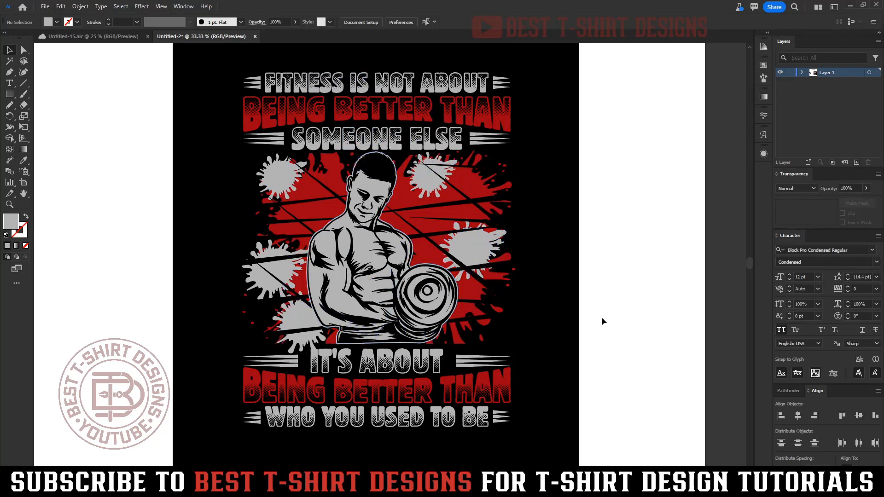
drag(95, 296, 245, 265)
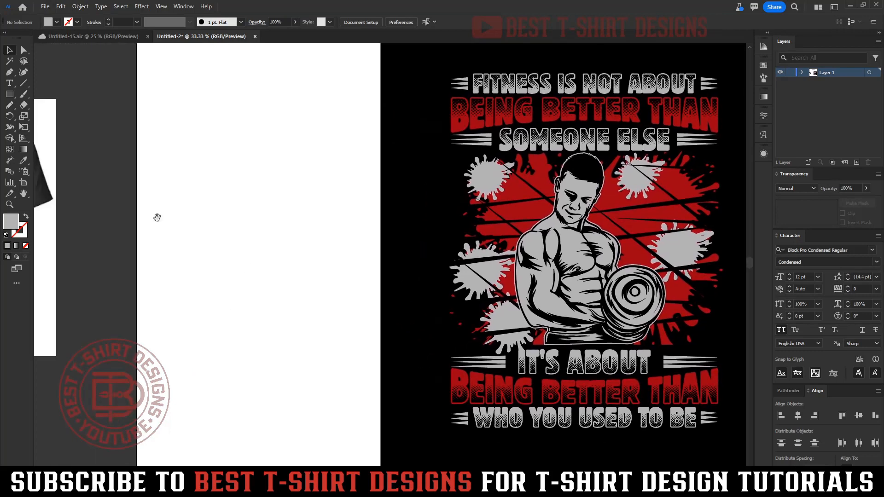
right_click(12, 87)
right_click(13, 94)
click(46, 116)
drag(261, 241, 328, 290)
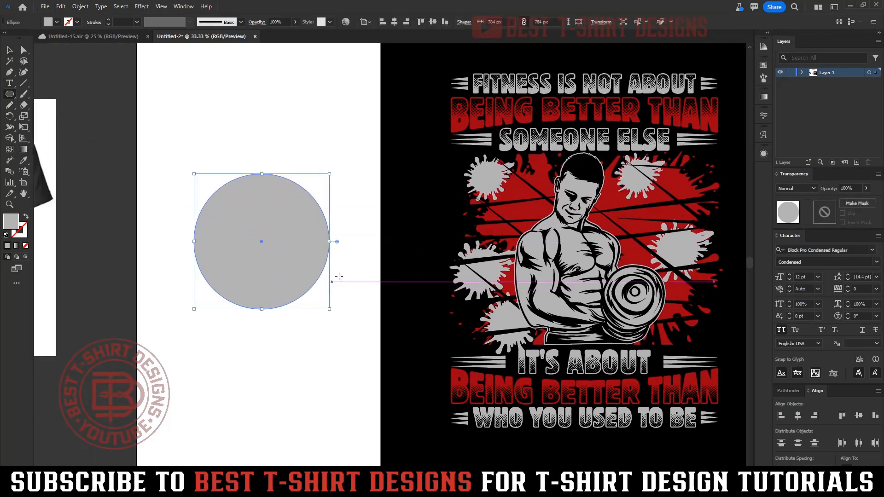
Step: Fill the circle with a radial gradient from black at the centre to white at the edge, with the midpoint at about 65%
click(763, 98)
click(705, 165)
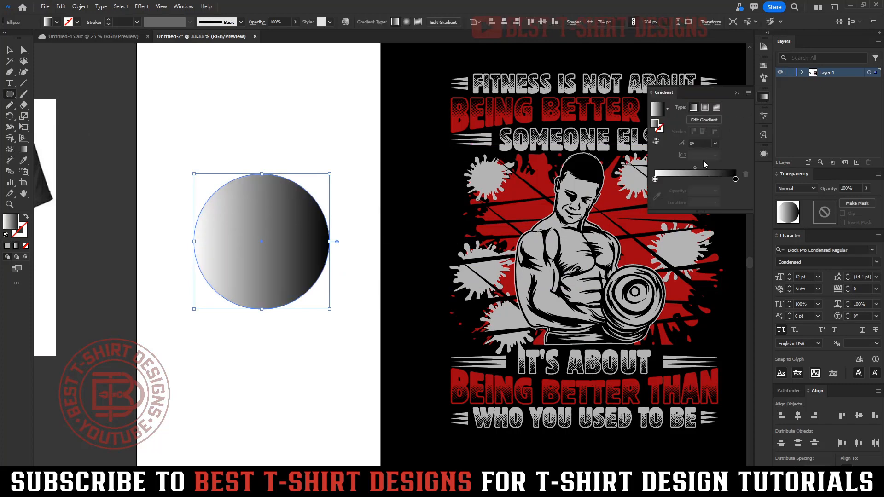
click(709, 108)
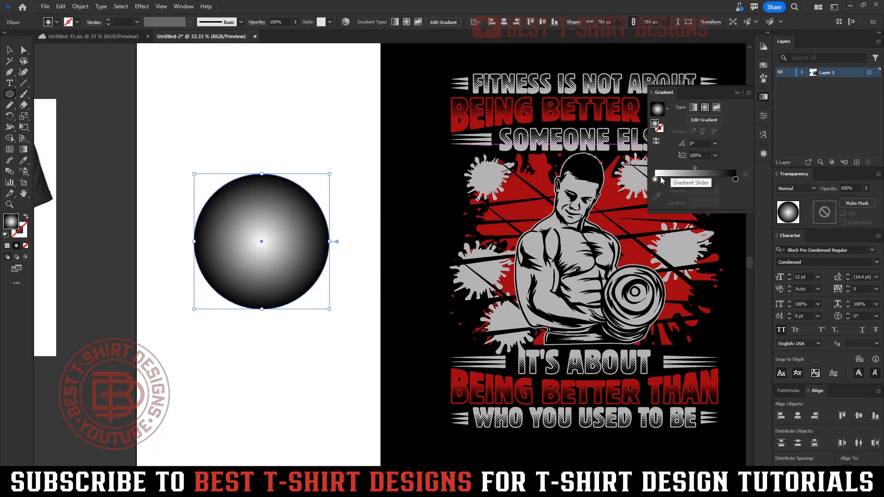
drag(655, 179, 729, 180)
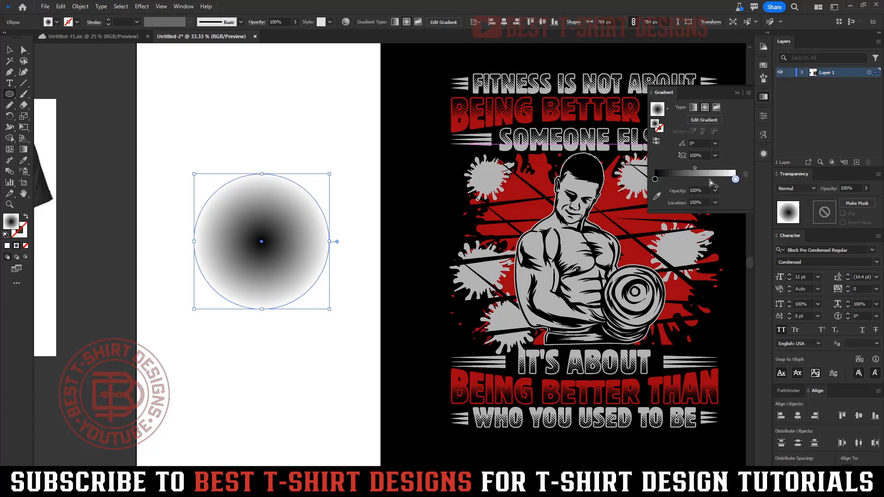
mouse_move(654, 181)
mouse_down()
mouse_move(734, 170)
mouse_move(655, 179)
mouse_move(731, 170)
mouse_move(708, 171)
mouse_up()
click(670, 169)
Step: Apply a Color Halftone with a 40-pixel maximum radius and all channels at 50 degrees to the circle, and expand its appearance
key(v)
drag(365, 274, 309, 253)
click(310, 257)
click(142, 7)
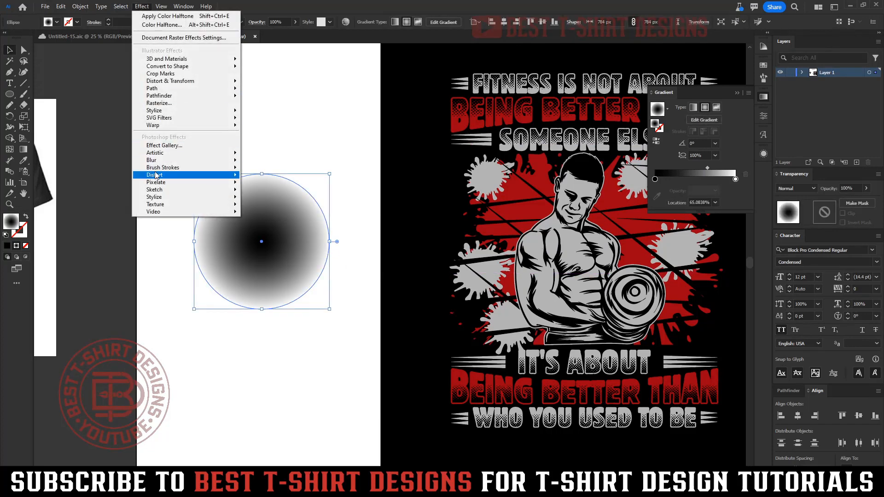
mouse_move(157, 182)
click(264, 186)
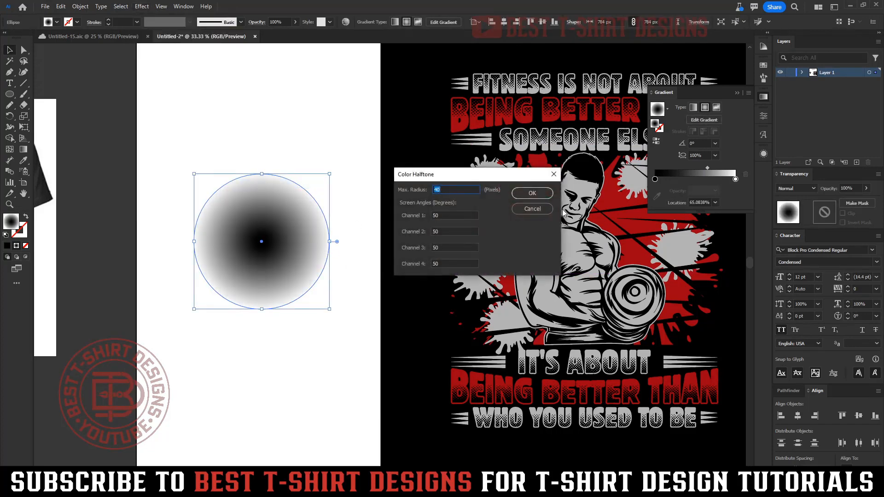
click(532, 194)
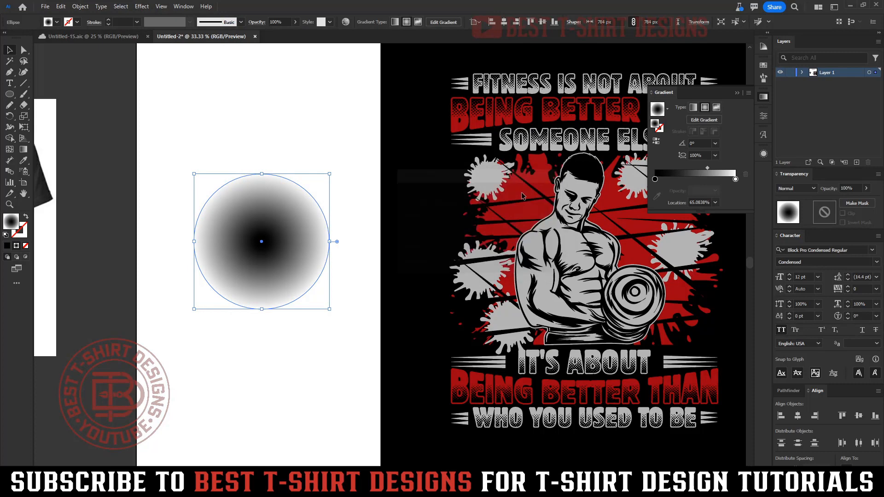
click(288, 358)
click(249, 267)
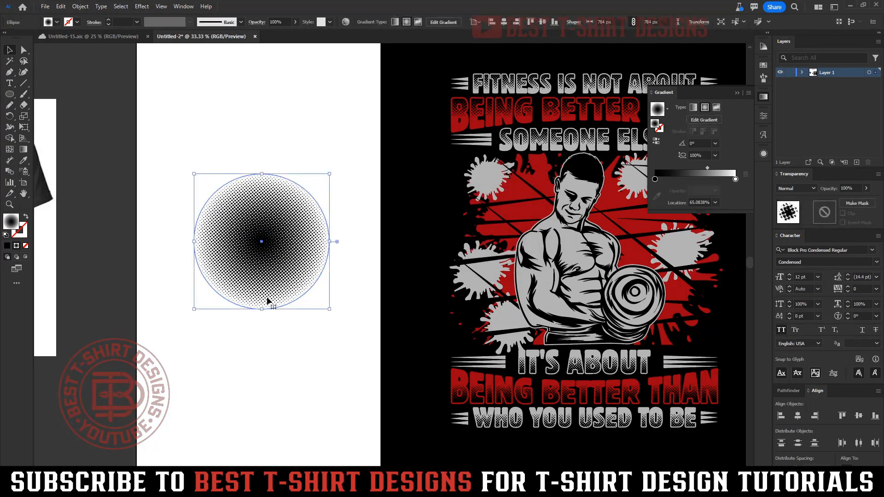
key(ctrl+e)
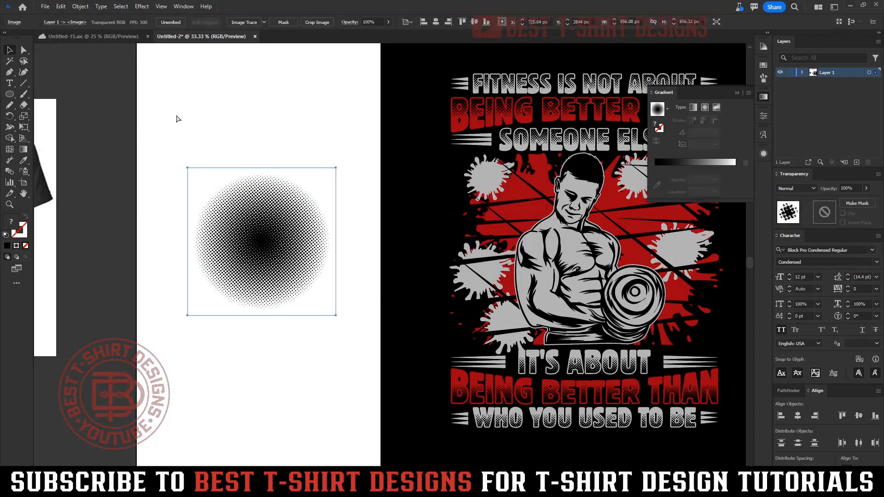
click(264, 22)
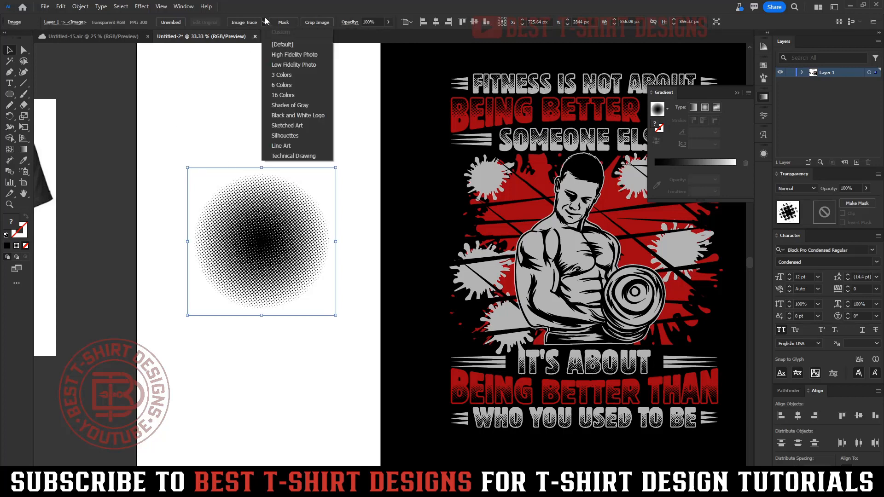
click(297, 145)
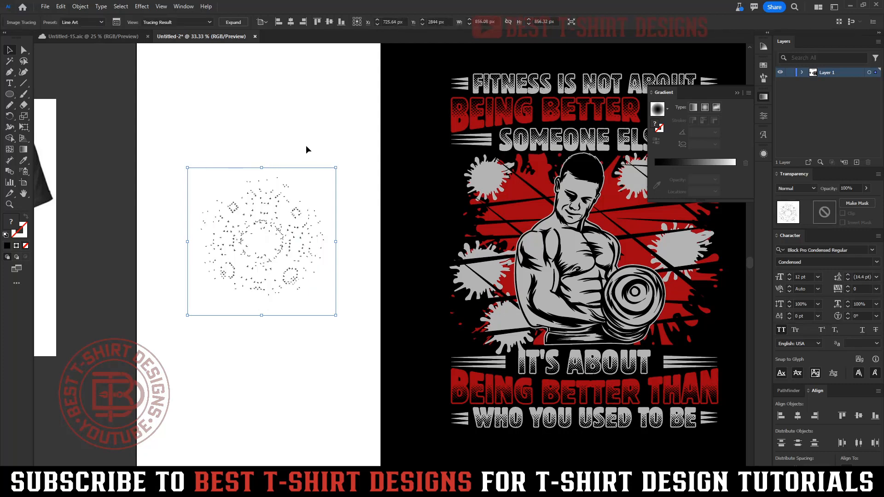
key(ctrl+z)
Step: Trace the halftone circle image with the Silhouettes preset and expand it into vector shapes
click(264, 22)
click(284, 137)
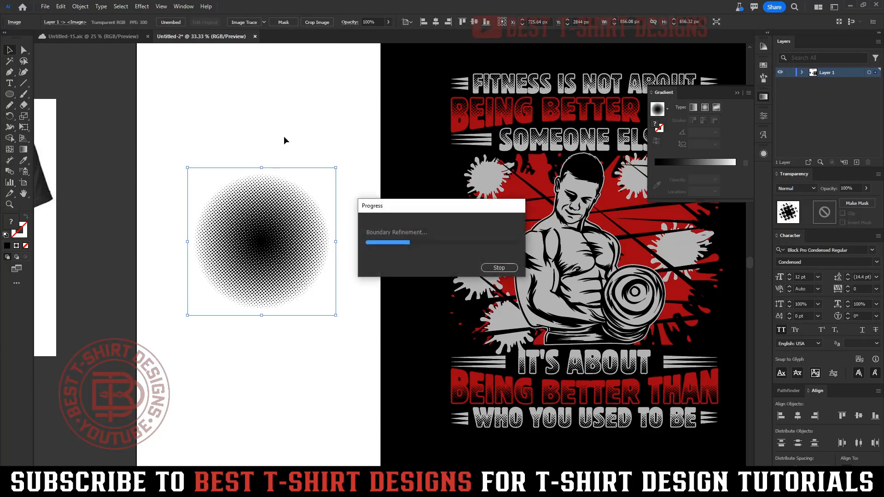
click(233, 22)
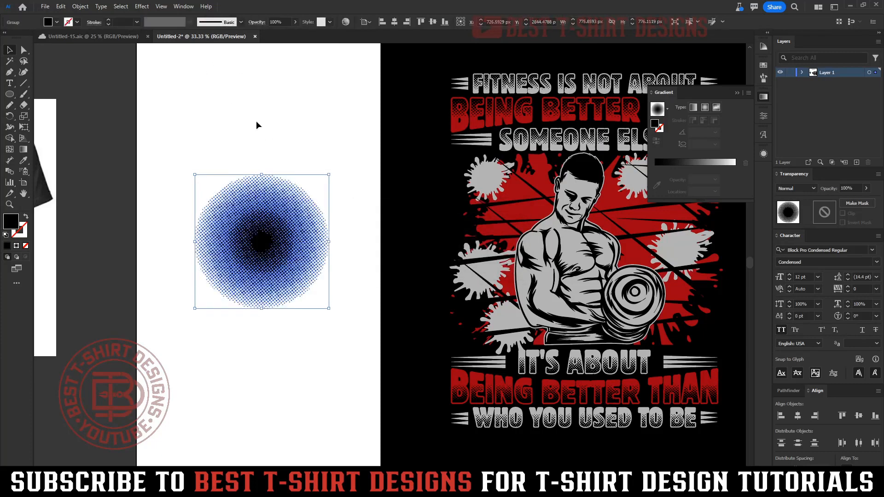
Step: Cut the halftone circle, paste it into the paint splatter's opacity mask and move it up behind the bodybuilder's torso
key(ctrl+x)
drag(353, 293, 154, 245)
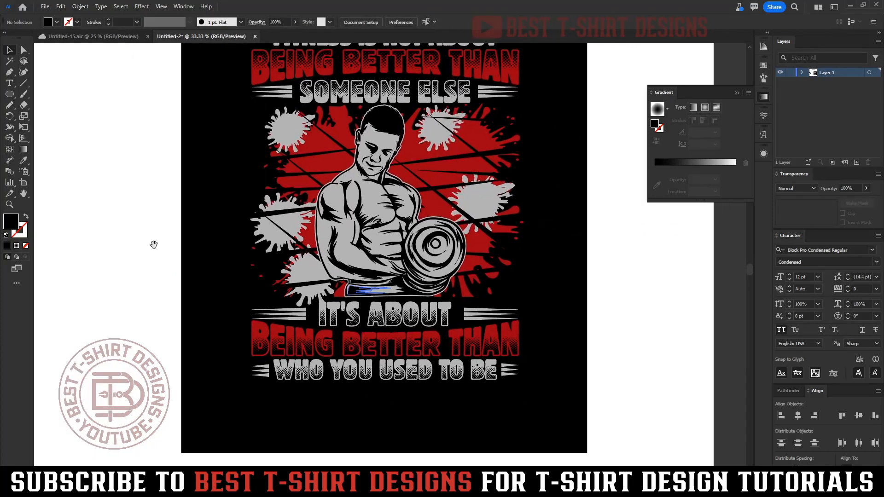
click(446, 177)
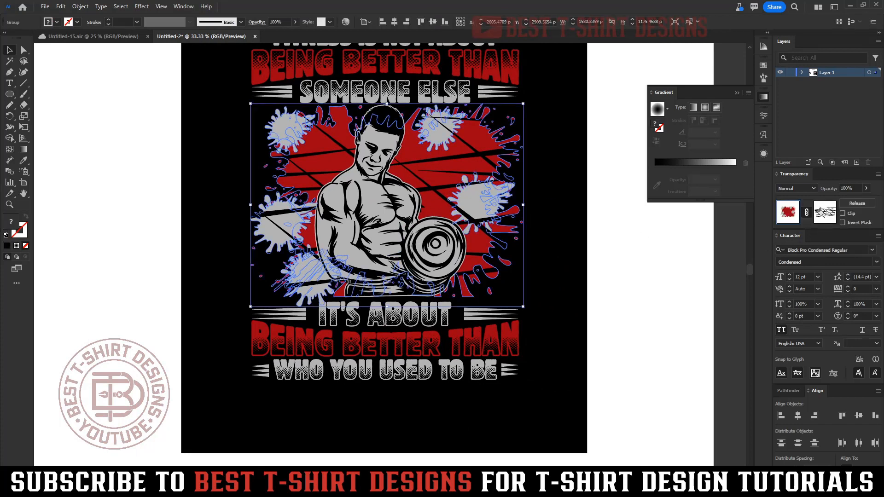
click(825, 211)
key(ctrl+v)
drag(417, 258, 417, 215)
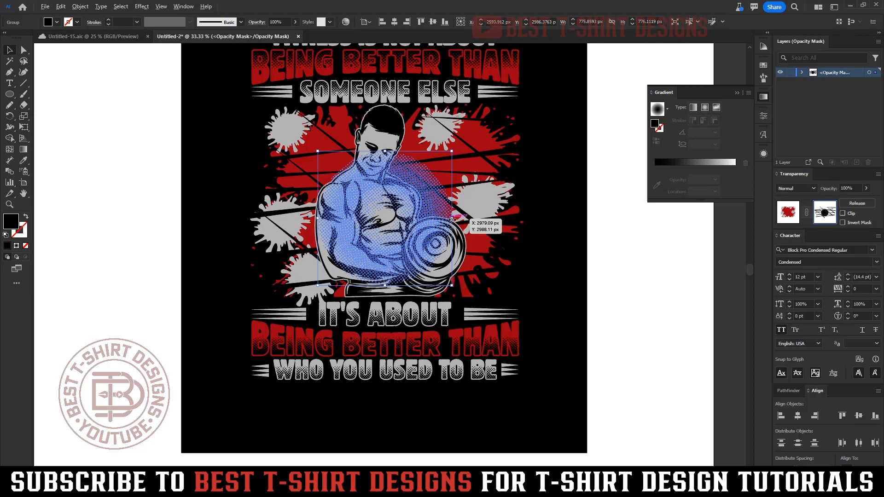
Step: Enlarge the halftone circle so it fades the splatter around the bodybuilder, adjust its position and exit the mask
click(488, 221)
drag(438, 182, 435, 175)
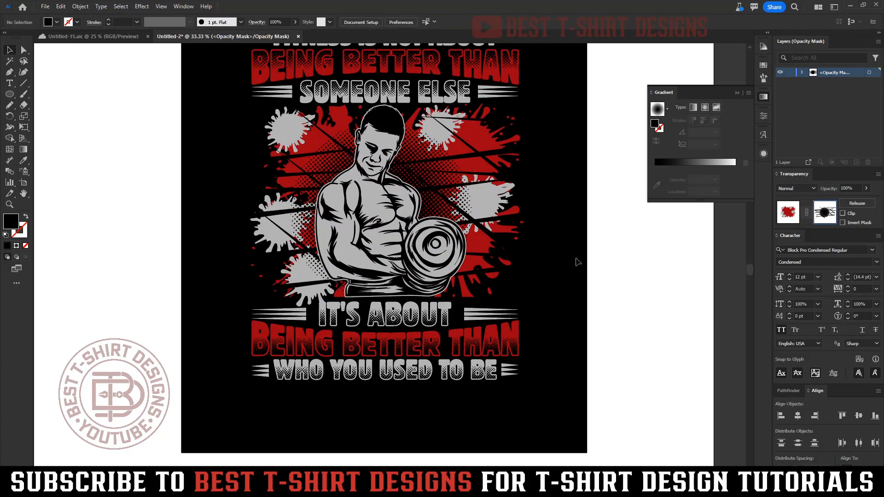
scroll(577, 262, up, 1)
click(789, 213)
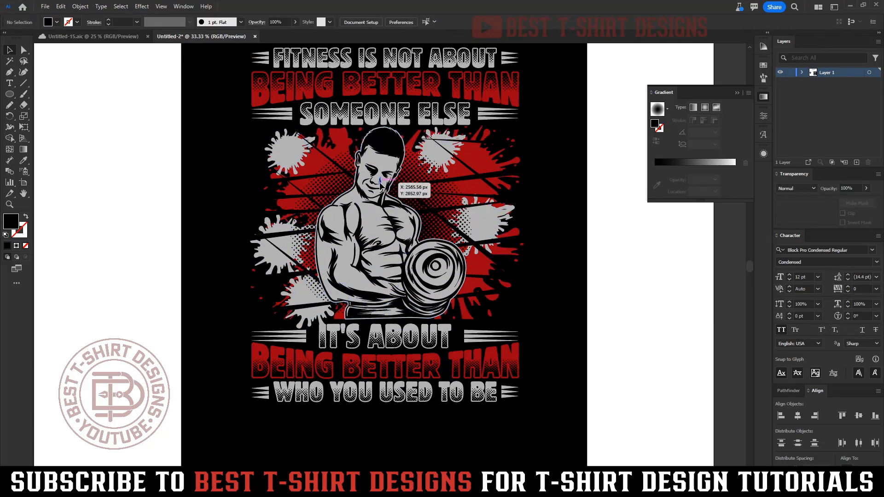
Step: Draw a small black circle about 5 px in diameter on the plain grey area of the bodybuilder's chest
key(ctrl+1)
scroll(375, 217, up, 3)
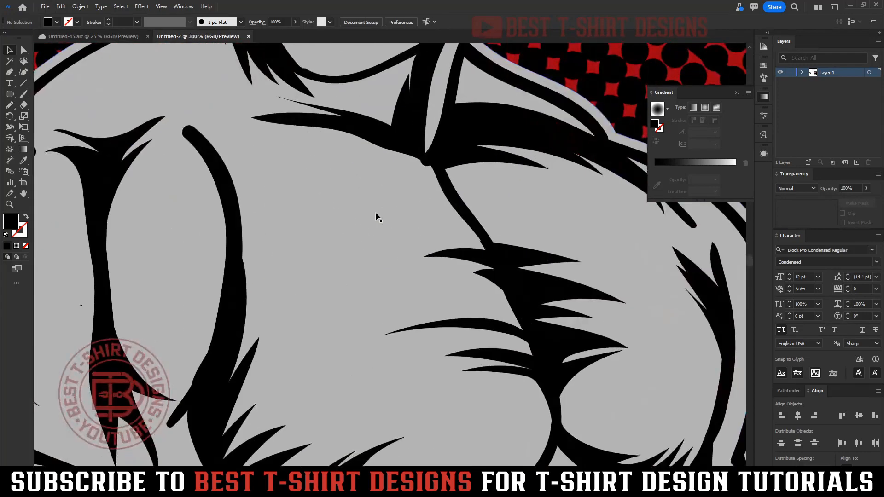
click(12, 95)
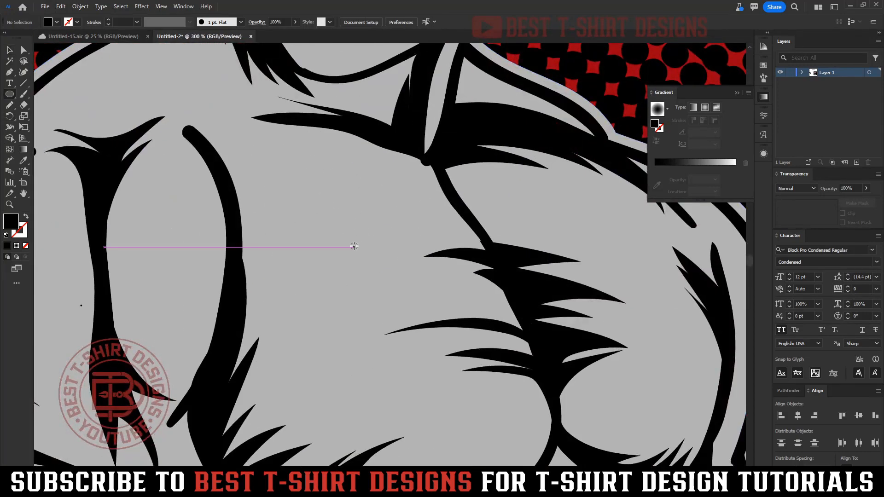
scroll(354, 248, up, 2)
drag(371, 258, 383, 268)
key(v)
Step: Make a pattern swatch from the small black circle with a 10 by 10 px grid tile and finish editing it
click(79, 7)
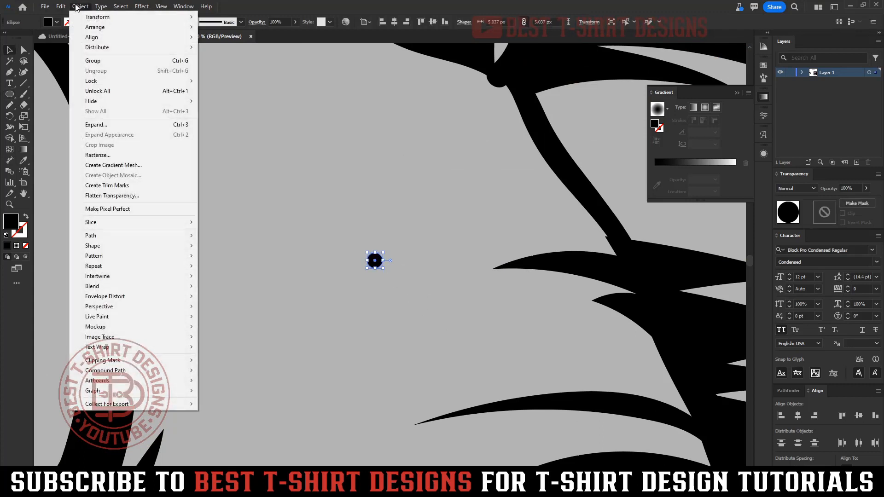
mouse_move(115, 257)
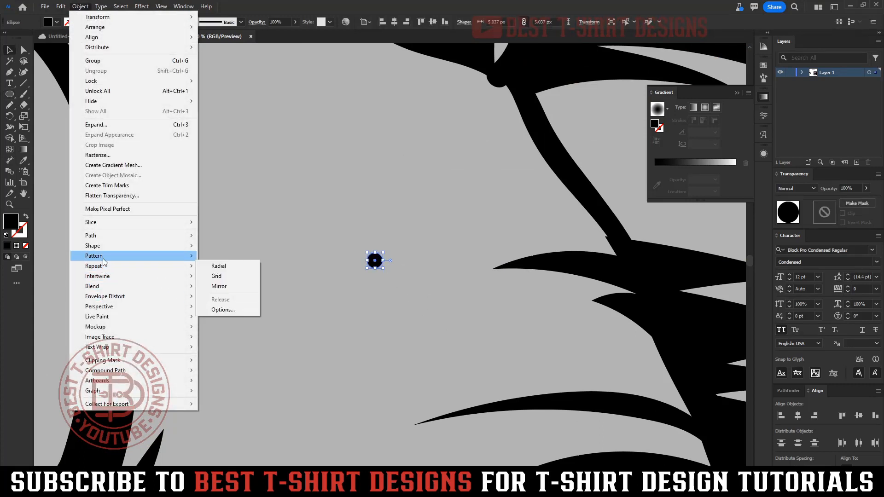
click(233, 257)
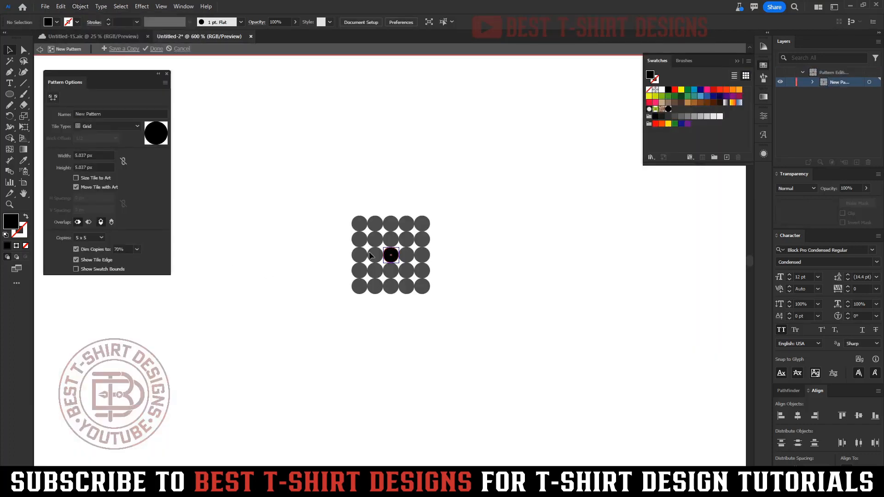
scroll(93, 155, up, 5)
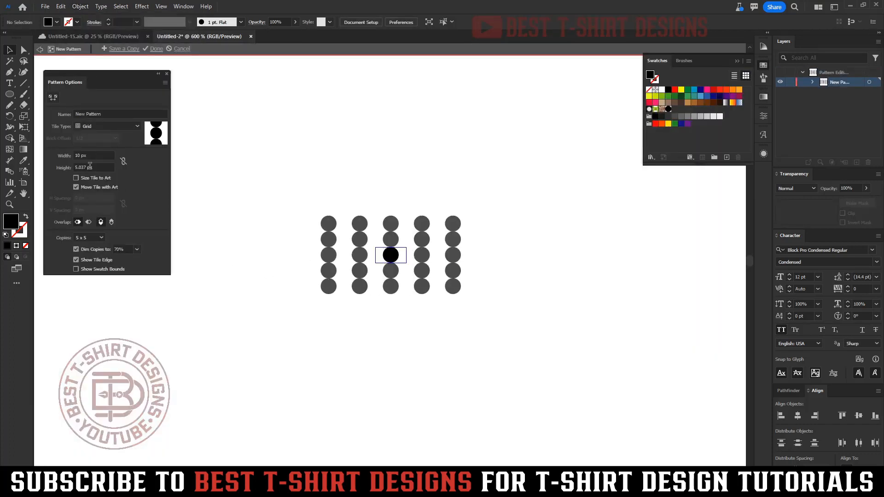
scroll(89, 169, up, 5)
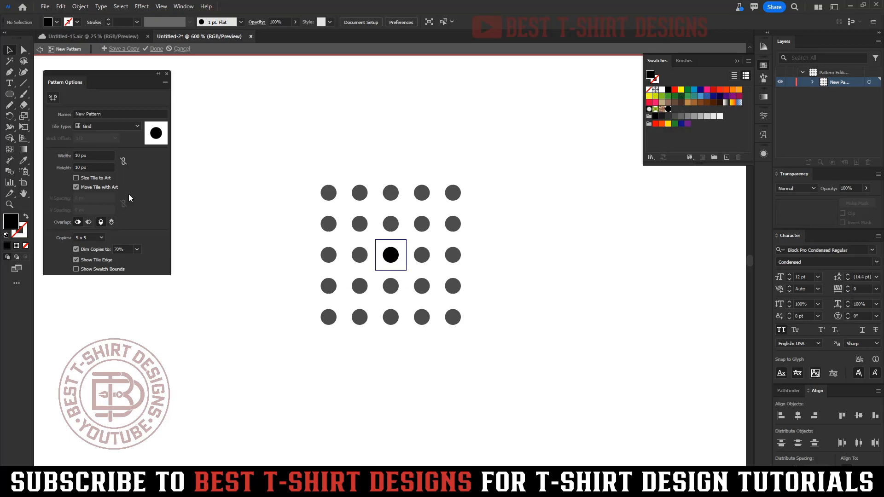
click(151, 50)
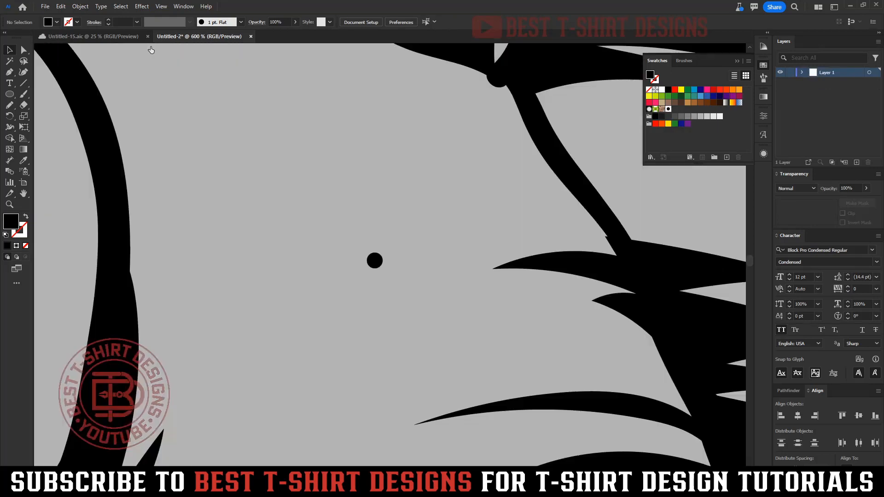
Step: Delete the small circle on the chest and isolate the nested group holding the bodybuilder's black linework
scroll(380, 264, down, 3)
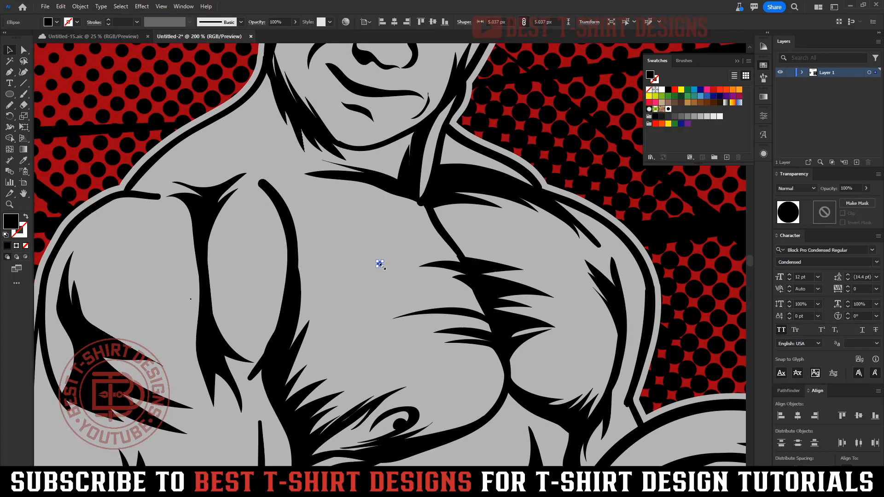
click(380, 264)
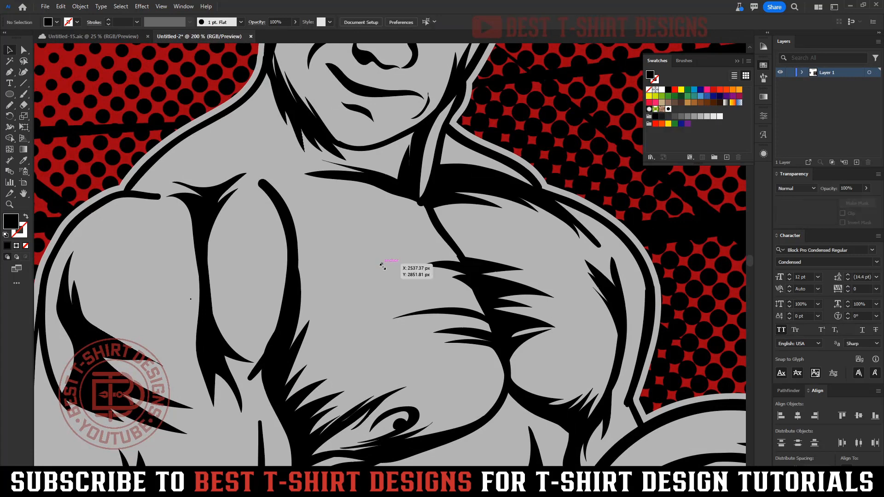
double_click(467, 274)
click(460, 272)
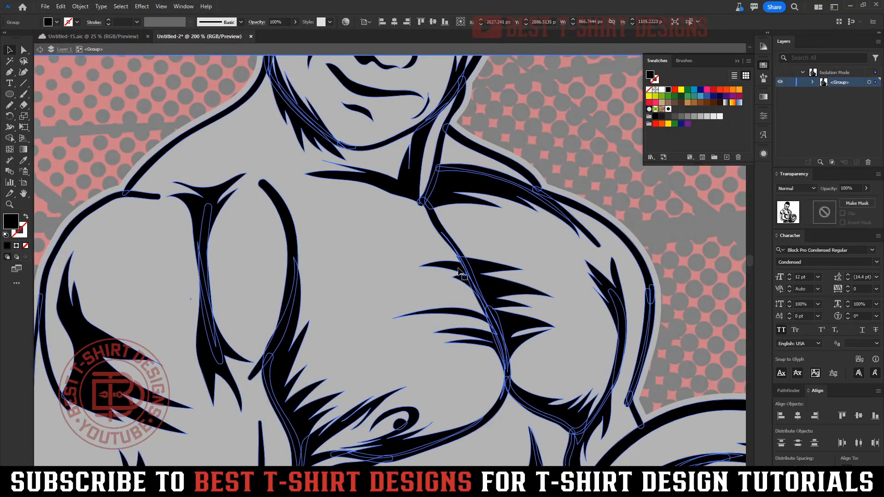
double_click(460, 272)
click(485, 276)
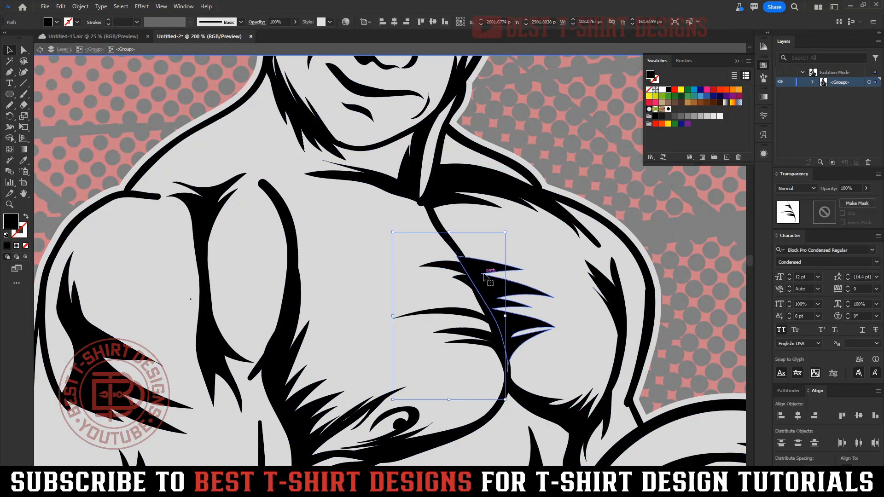
click(406, 275)
Step: Draw a jagged freehand shadow shape with the Pencil along the inner arm side and lower edge of the front pectoral
key(n)
scroll(407, 275, down, 2)
mouse_move(289, 182)
mouse_down()
mouse_move(309, 217)
mouse_move(320, 277)
mouse_up()
mouse_move(371, 336)
mouse_down()
mouse_move(431, 341)
mouse_move(411, 353)
mouse_move(457, 361)
mouse_move(425, 391)
mouse_move(380, 407)
mouse_up()
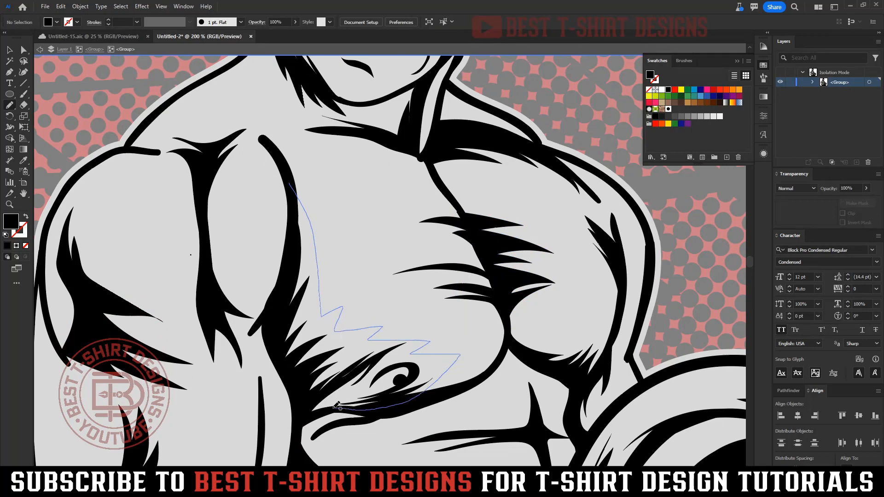
mouse_move(304, 417)
mouse_down()
mouse_move(279, 360)
mouse_move(292, 184)
mouse_up()
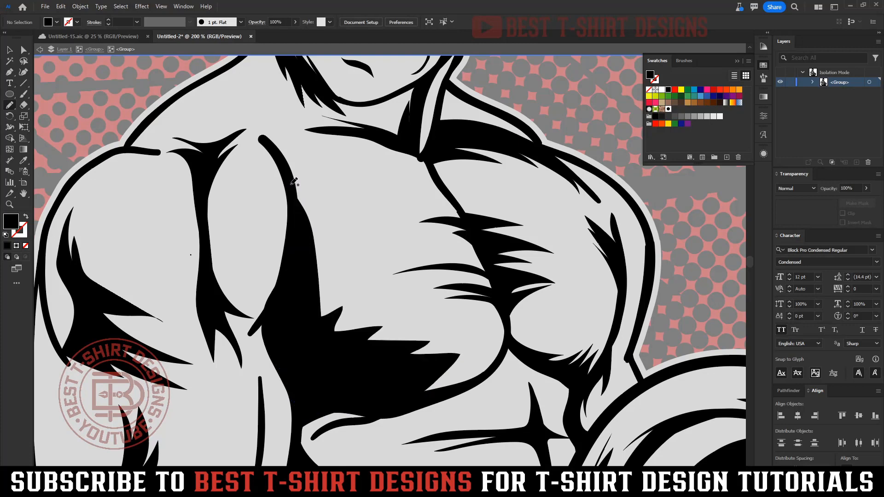
Step: Fill the pectoral shadow shape with the new dot pattern swatch and deselect it
key(v)
click(326, 283)
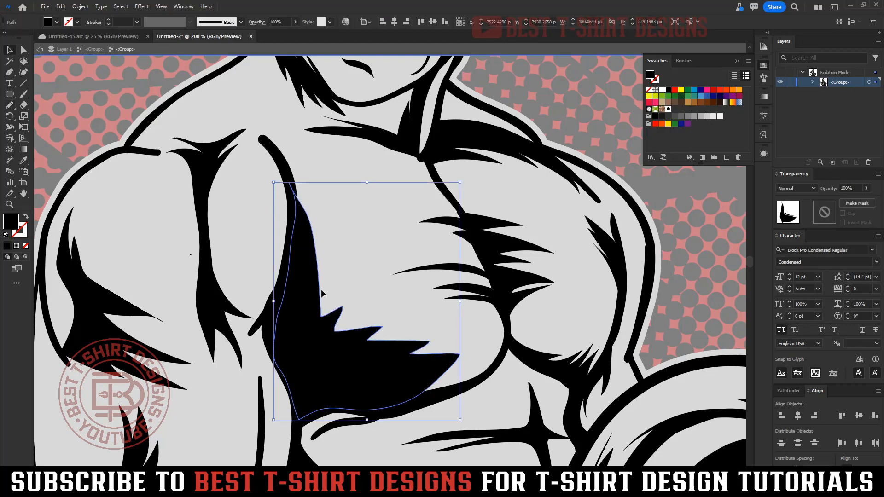
click(669, 109)
scroll(350, 280, down, 4)
click(548, 262)
Step: Pencil a dotted shadow with jagged edges over the centre of the chest, from the collarbone down between the pectorals
scroll(366, 273, up, 4)
key(b)
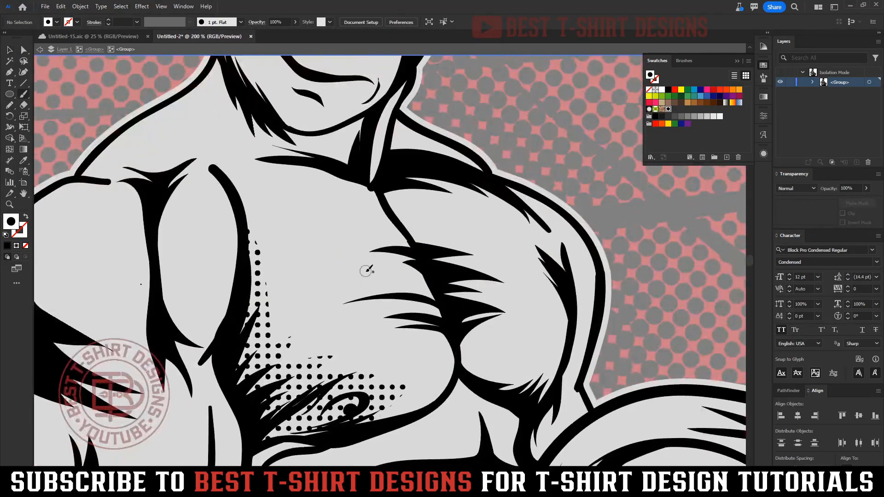
key(n)
scroll(380, 266, up, 1)
mouse_move(315, 126)
mouse_down()
mouse_move(382, 207)
mouse_move(341, 216)
mouse_move(383, 226)
mouse_move(336, 244)
mouse_move(420, 282)
mouse_move(369, 289)
mouse_move(425, 301)
mouse_move(368, 321)
mouse_up()
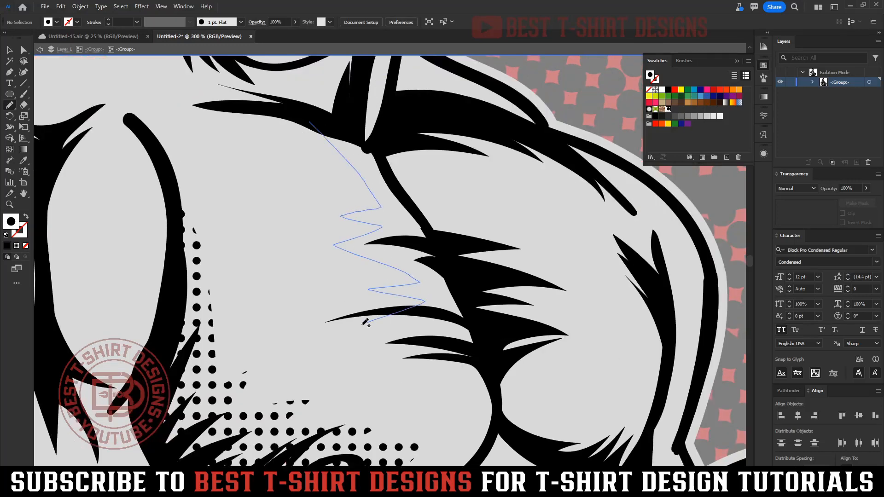
drag(415, 336, 443, 363)
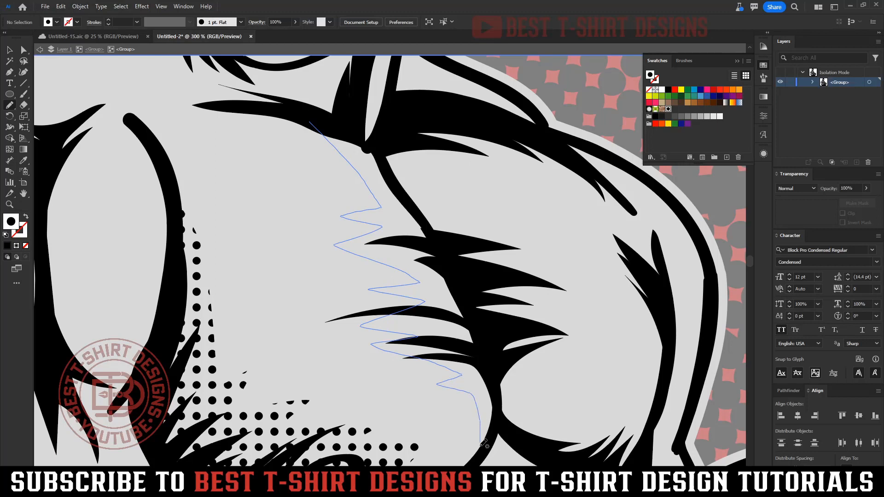
mouse_move(500, 402)
mouse_down()
mouse_move(513, 428)
mouse_move(547, 442)
mouse_up()
mouse_move(565, 373)
mouse_down()
mouse_move(547, 366)
mouse_move(619, 340)
mouse_move(537, 302)
mouse_move(586, 302)
mouse_move(533, 265)
mouse_move(517, 240)
mouse_move(526, 237)
mouse_move(435, 193)
mouse_move(476, 193)
mouse_move(437, 171)
mouse_move(548, 186)
mouse_move(588, 201)
mouse_move(521, 142)
mouse_up()
mouse_move(410, 113)
mouse_down()
mouse_move(353, 143)
mouse_move(310, 122)
mouse_up()
scroll(398, 238, down, 4)
Step: Pencil a dotted shadow along the inner side of the black shading line running through the front arm's elbow and forearm
scroll(340, 306, up, 3)
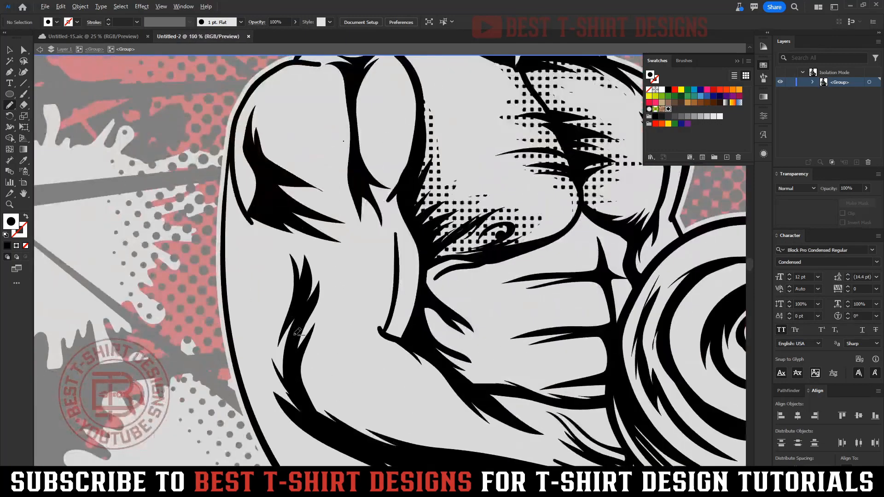
scroll(253, 174, down, 1)
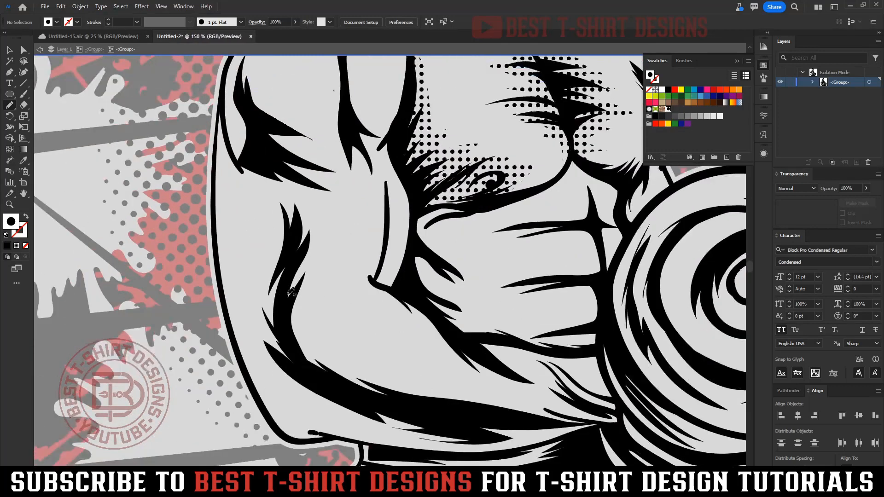
mouse_move(502, 416)
mouse_down()
mouse_move(408, 369)
mouse_move(391, 376)
mouse_move(327, 340)
mouse_move(331, 196)
mouse_move(299, 225)
mouse_move(296, 325)
mouse_move(359, 395)
mouse_move(497, 418)
mouse_up()
scroll(354, 323, down, 2)
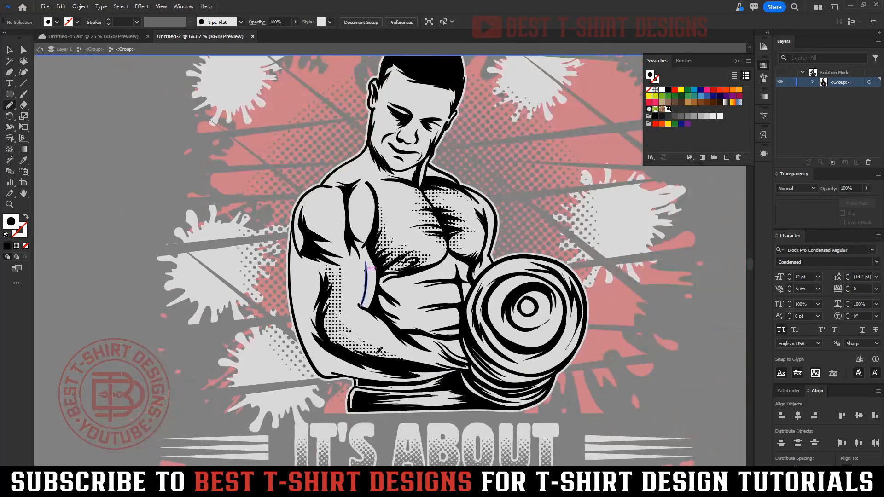
Step: Pencil a dotted shadow along the outer edge of the front arm, down to and around the elbow
scroll(339, 360, up, 3)
mouse_move(400, 407)
mouse_down()
mouse_move(276, 340)
mouse_move(230, 178)
mouse_move(221, 189)
mouse_move(199, 152)
mouse_move(251, 341)
mouse_move(291, 396)
mouse_move(396, 408)
mouse_up()
scroll(428, 409, up, 2)
scroll(374, 379, down, 4)
scroll(365, 372, up, 2)
Step: Select the outer elbow shadow and erase the part spilling past the elbow's outline with a smaller Eraser
key(v)
click(358, 335)
key(shift+e)
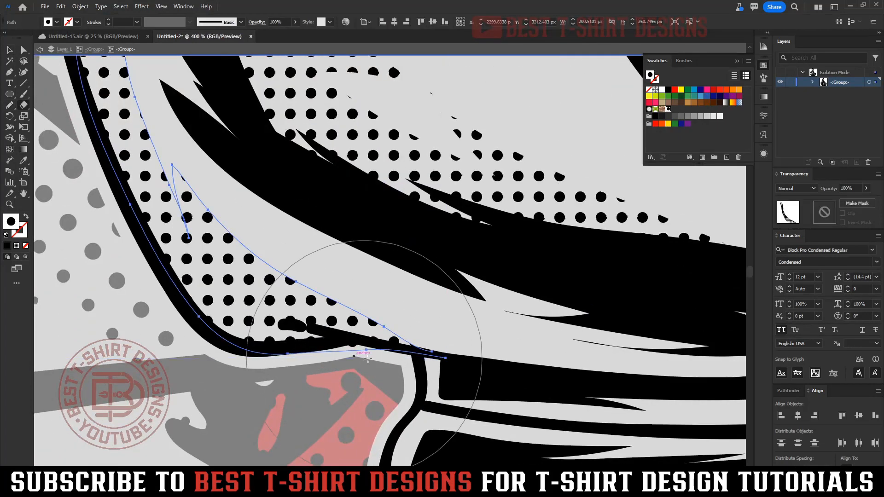
key(bracketleft)
key(bracketleft)
key(bracketleft)
key(bracketleft)
key(bracketleft)
key(bracketleft)
key(bracketleft)
key(bracketleft)
key(bracketleft)
key(bracketleft)
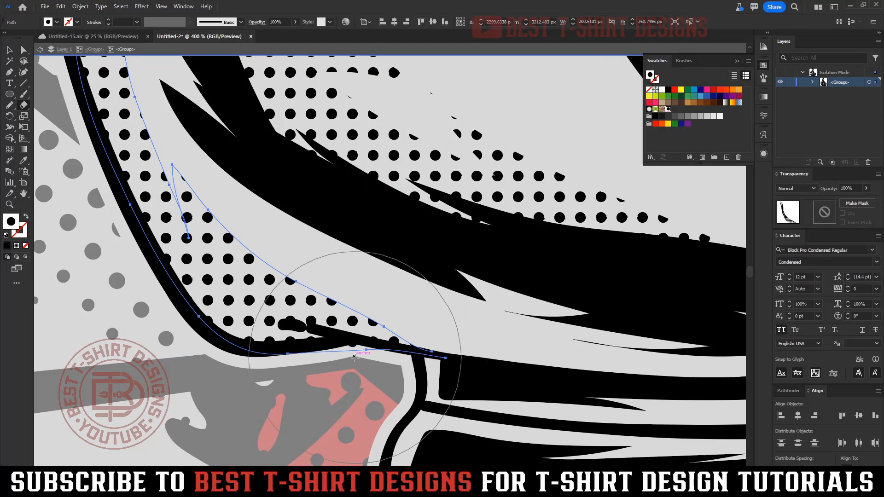
drag(381, 368, 307, 371)
Step: Check the trimmed elbow shadow with a red fill, refill it with the dot pattern and save the file
key(v)
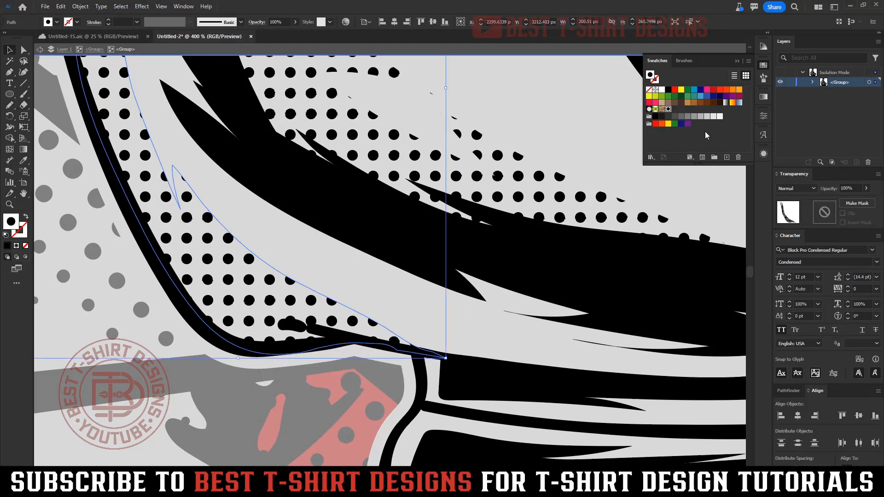
click(676, 90)
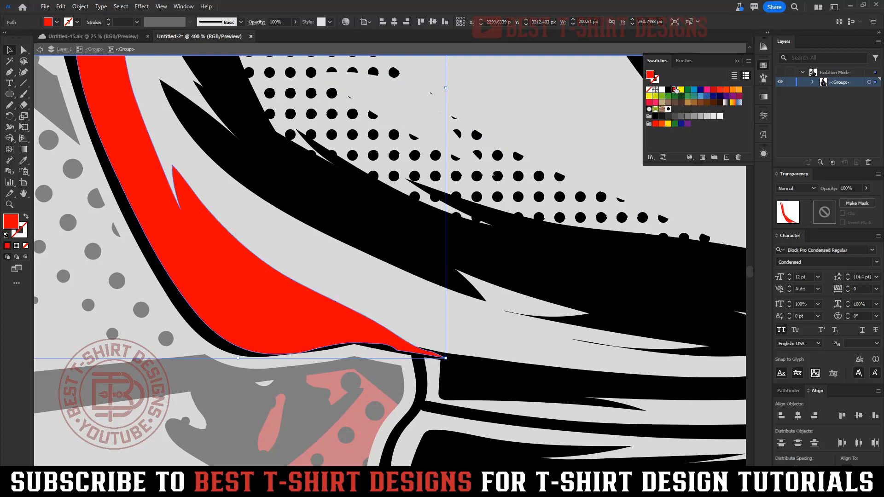
click(669, 110)
scroll(316, 319, down, 4)
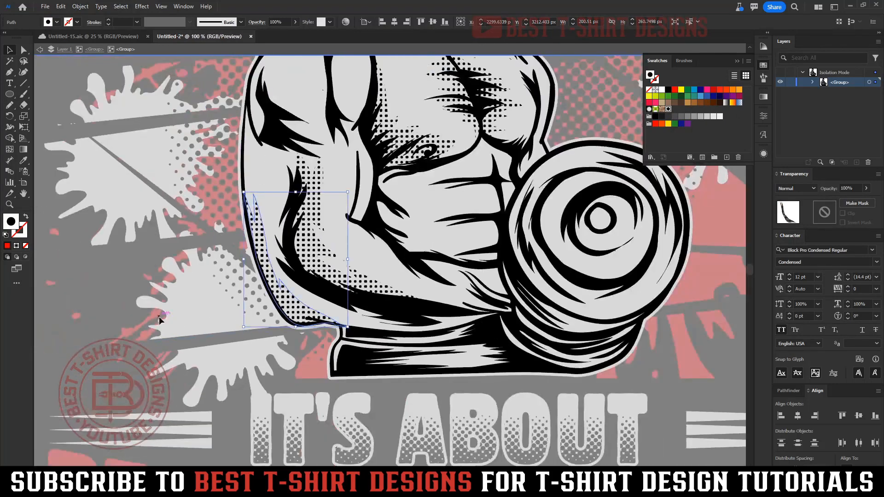
click(159, 316)
scroll(159, 316, up, 2)
scroll(159, 316, up, 1)
click(159, 316)
key(ctrl+s)
Step: Pencil a dotted shadow over the outer part of the front shoulder, above its black shading
key(n)
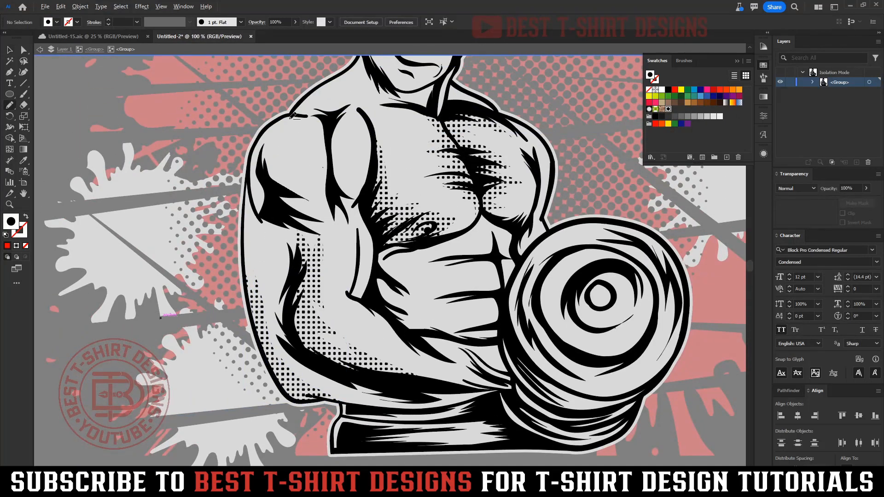
scroll(293, 111, up, 3)
mouse_move(251, 405)
mouse_down()
mouse_move(277, 288)
mouse_move(338, 293)
mouse_move(317, 214)
mouse_move(356, 235)
mouse_move(364, 189)
mouse_move(412, 305)
mouse_move(403, 178)
mouse_move(384, 130)
mouse_move(335, 122)
mouse_move(268, 129)
mouse_move(231, 151)
mouse_move(178, 216)
mouse_move(163, 372)
mouse_move(198, 430)
mouse_up()
scroll(223, 296, down, 10)
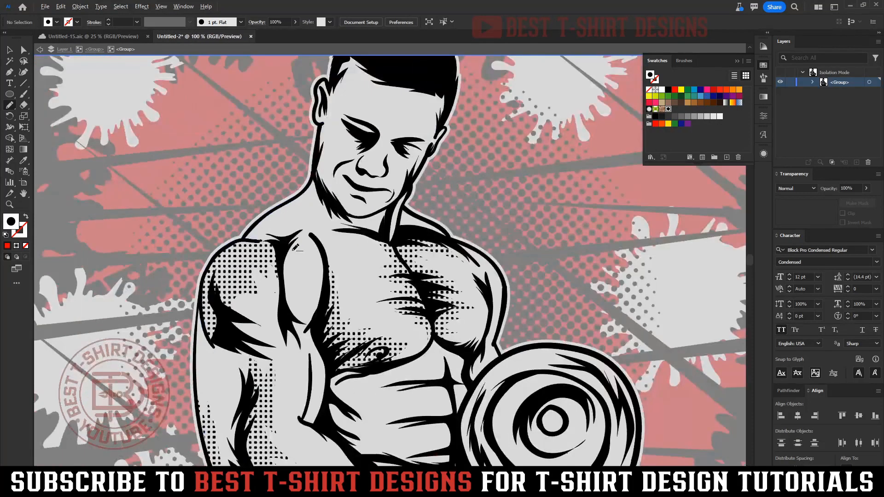
Step: Pencil a dotted shadow across the neck beneath the jaw and save the file
scroll(189, 232, up, 10)
mouse_move(189, 232)
mouse_down()
mouse_move(225, 217)
mouse_move(274, 297)
mouse_move(438, 350)
mouse_move(470, 290)
mouse_move(479, 250)
mouse_move(397, 286)
mouse_move(331, 277)
mouse_move(239, 164)
mouse_move(195, 236)
mouse_up()
key(ctrl+s)
scroll(349, 319, down, 2)
scroll(349, 317, down, 2)
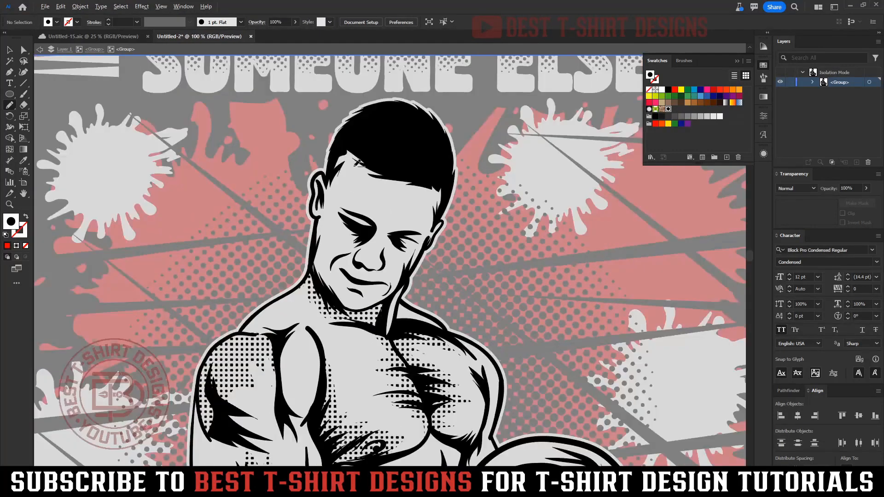
Step: Pencil a dotted shadow down the ear side of the face, covering the forehead corner, temple, ear and cheek
scroll(446, 174, up, 3)
mouse_move(450, 181)
mouse_down()
mouse_move(358, 204)
mouse_move(347, 234)
mouse_move(323, 247)
mouse_move(314, 305)
mouse_move(306, 283)
mouse_move(293, 371)
mouse_up()
mouse_move(298, 419)
mouse_down()
mouse_move(265, 362)
mouse_move(282, 267)
mouse_up()
mouse_move(271, 212)
mouse_down()
mouse_move(279, 181)
mouse_move(313, 157)
mouse_move(462, 180)
mouse_up()
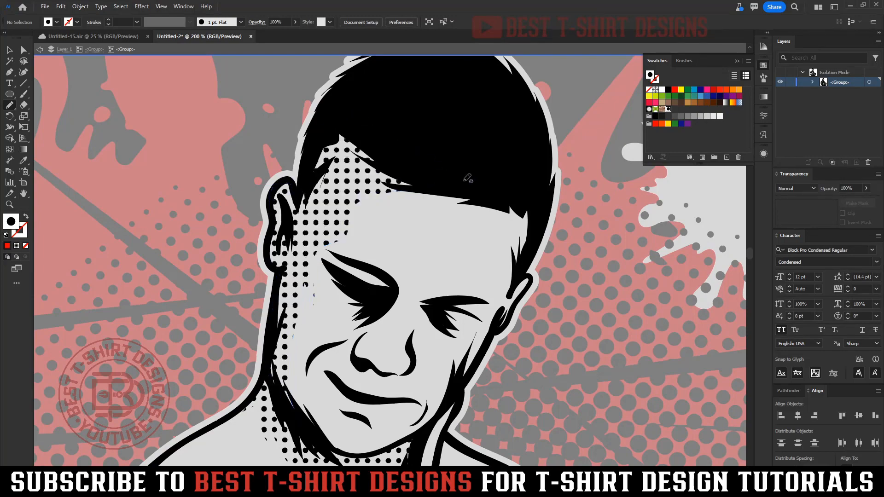
scroll(315, 161, down, 4)
Step: Pencil dotted shadows along the body-facing side of the dumbbell's front plate and on the plates beneath it
scroll(385, 366, up, 4)
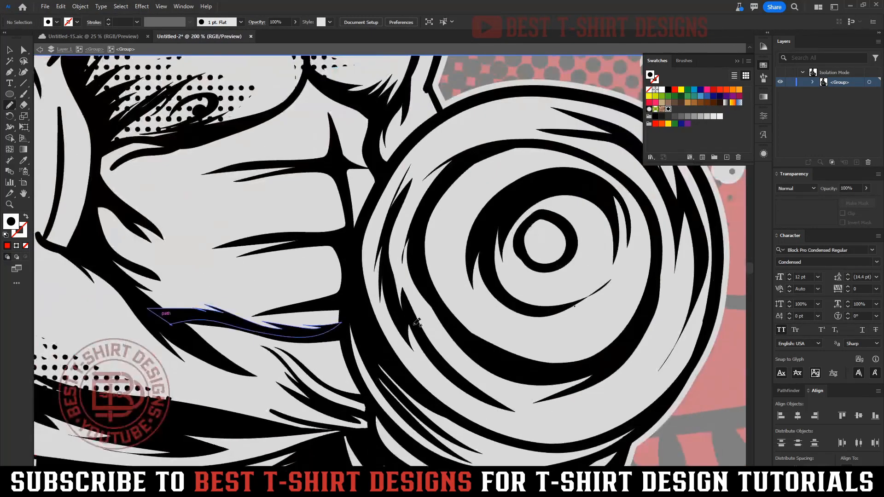
scroll(414, 325, down, 2)
mouse_move(444, 201)
mouse_down()
mouse_move(408, 223)
mouse_move(377, 277)
mouse_move(397, 359)
mouse_move(429, 384)
mouse_move(391, 371)
mouse_move(345, 335)
mouse_move(331, 294)
mouse_move(357, 226)
mouse_move(399, 200)
mouse_move(443, 201)
mouse_up()
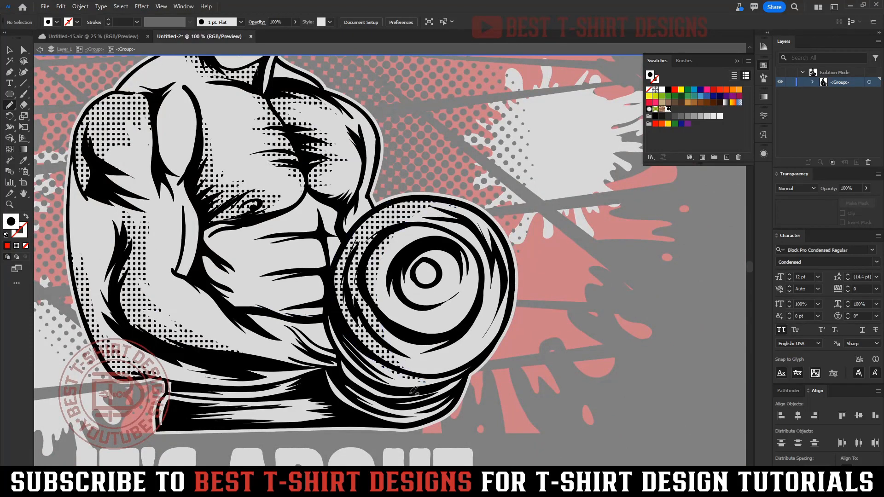
scroll(413, 389, up, 2)
mouse_move(454, 383)
mouse_down()
mouse_move(365, 389)
mouse_move(385, 419)
mouse_move(468, 419)
mouse_move(493, 373)
mouse_move(472, 366)
mouse_move(454, 383)
mouse_up()
scroll(409, 393, down, 4)
Step: Pencil dotted shadows on both sides of the abdomen, beside the dumbbell and next to the front arm
scroll(285, 199, up, 4)
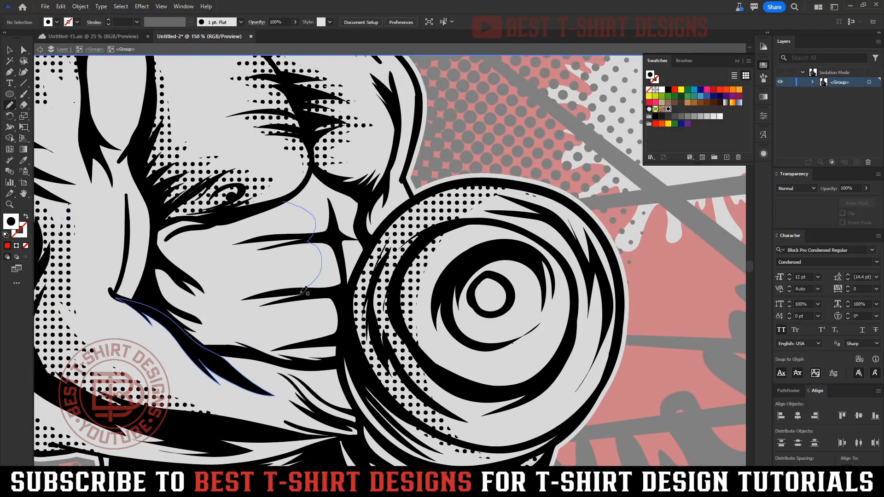
mouse_move(315, 365)
mouse_down()
mouse_move(346, 329)
mouse_move(333, 227)
mouse_move(366, 192)
mouse_move(313, 166)
mouse_move(263, 207)
mouse_up()
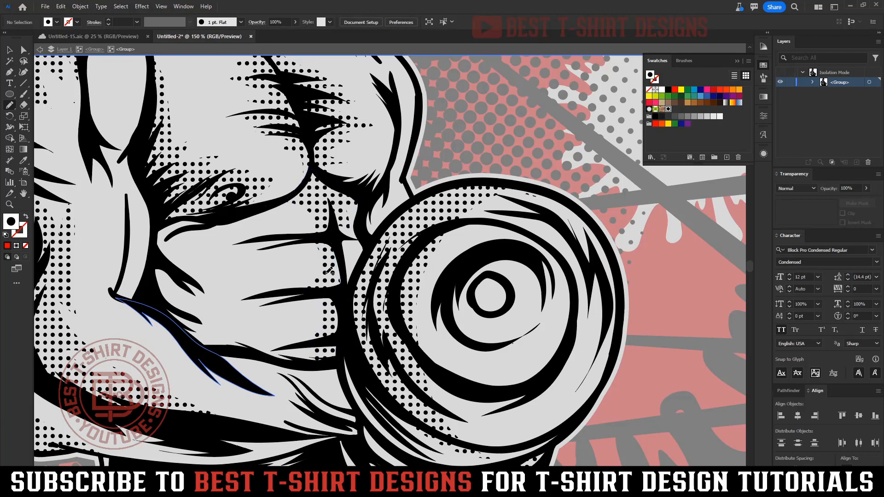
scroll(329, 271, down, 4)
scroll(287, 209, up, 4)
mouse_move(247, 239)
mouse_down()
mouse_move(278, 272)
mouse_move(279, 295)
mouse_move(258, 295)
mouse_move(277, 315)
mouse_move(272, 329)
mouse_move(285, 343)
mouse_move(273, 348)
mouse_move(228, 316)
mouse_move(210, 280)
mouse_move(224, 218)
mouse_move(282, 211)
mouse_up()
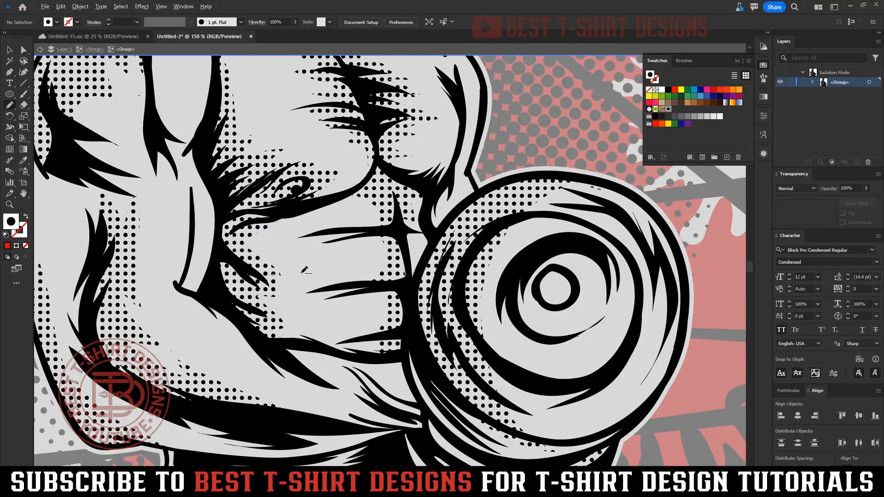
Step: Exit the isolated linework group back to the full artwork
scroll(307, 269, down, 3)
key(v)
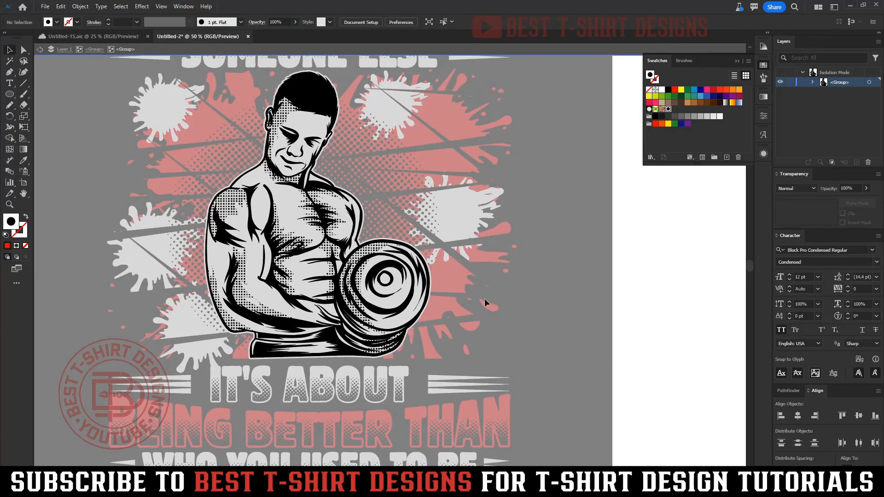
double_click(488, 302)
Step: Examine the complete T-shirt design and the dotted shading on the bodybuilder up close and as a whole
scroll(352, 275, down, 2)
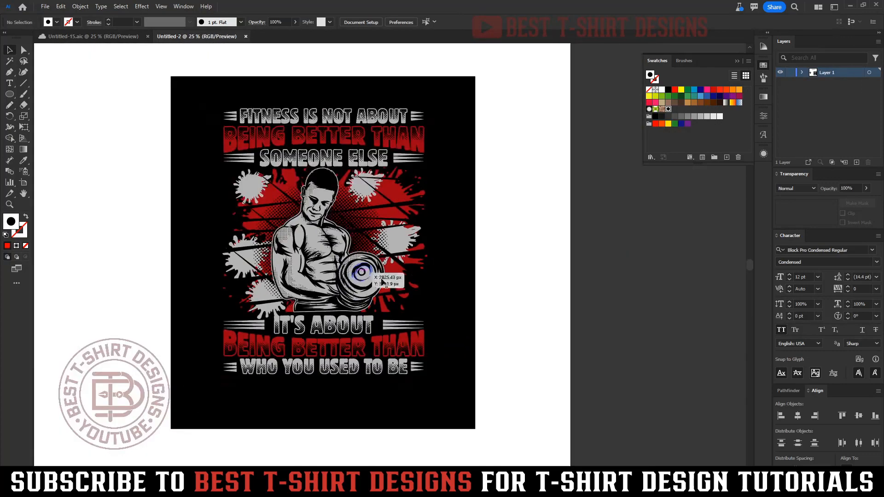
scroll(326, 284, up, 2)
scroll(555, 305, up, 2)
scroll(555, 306, up, 2)
scroll(555, 306, down, 2)
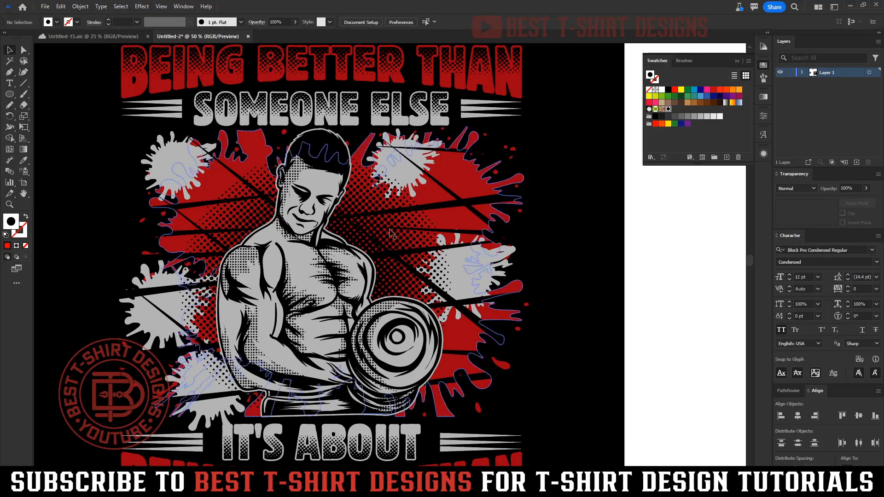
key(ctrl+minus)
key(ctrl+minus)
key(ctrl+plus)
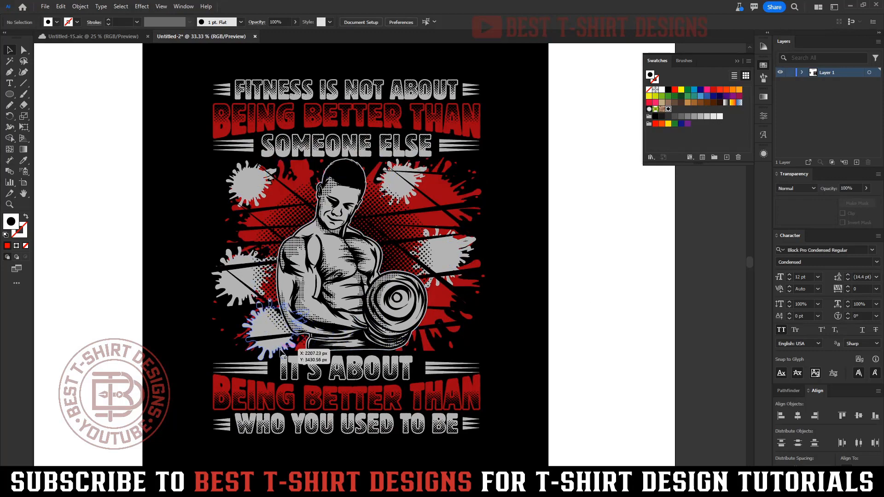
double_click(281, 352)
key(shift+e)
scroll(281, 362, up, 3)
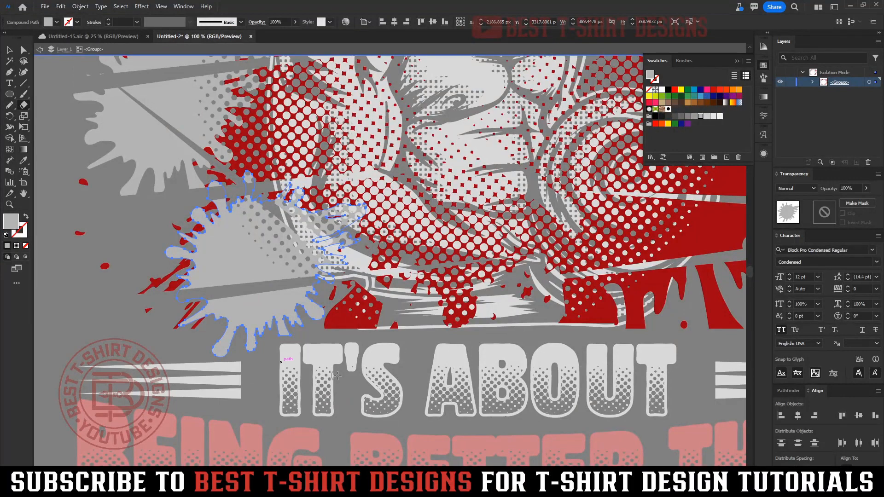
key(v)
key(ctrl+0)
double_click(451, 320)
scroll(286, 294, up, 2)
scroll(556, 300, down, 1)
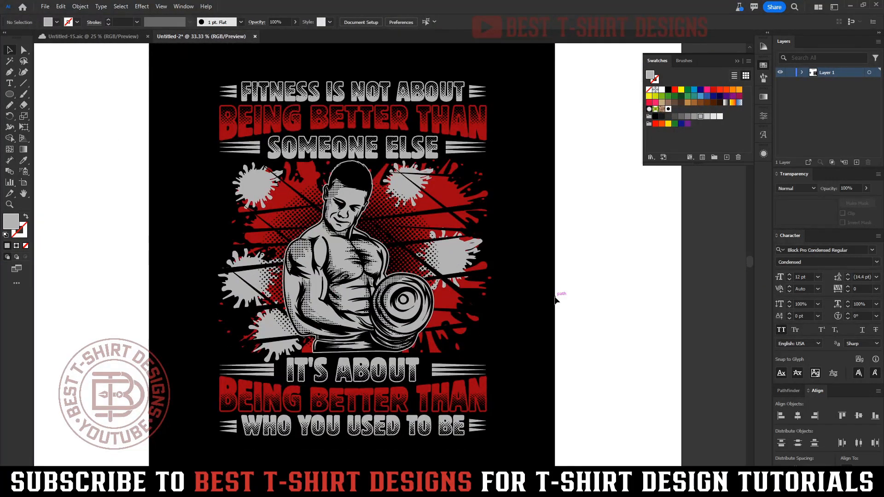